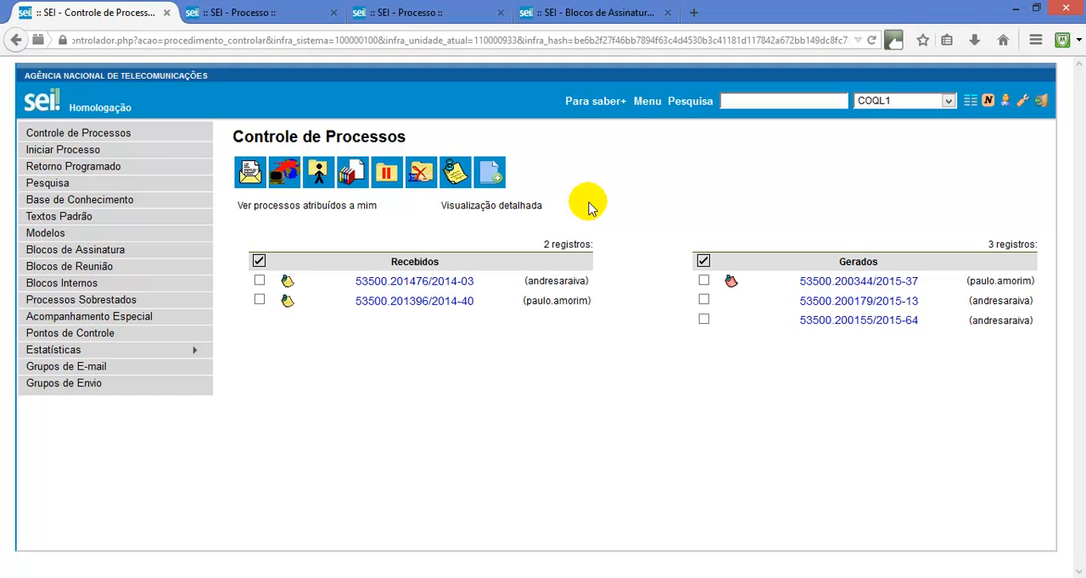
Open Informe 3 of process 53500.200344/2015-37 and bring up its inclusion in a signature block
click(823, 282)
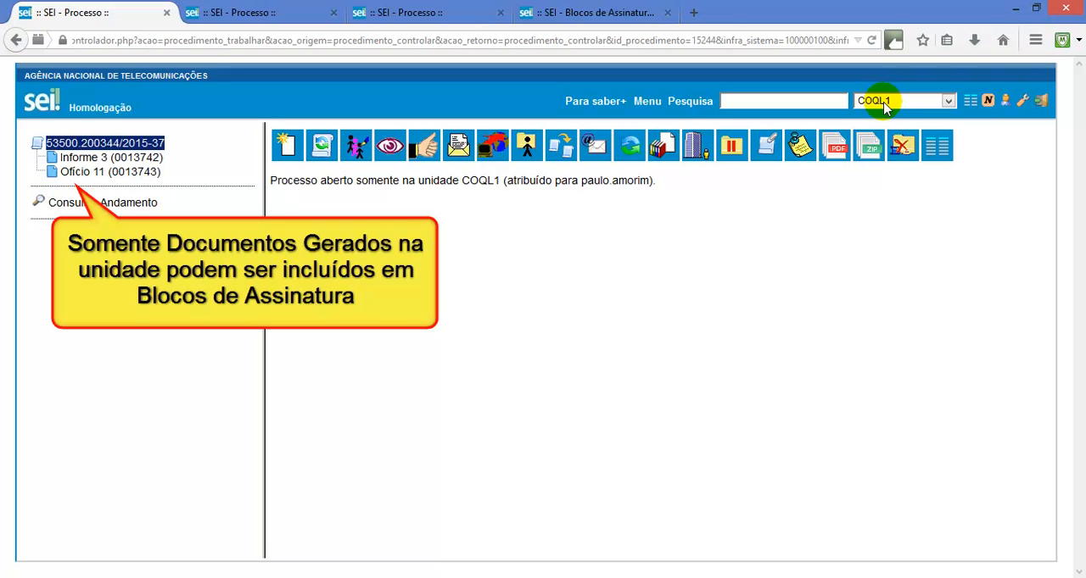
click(152, 159)
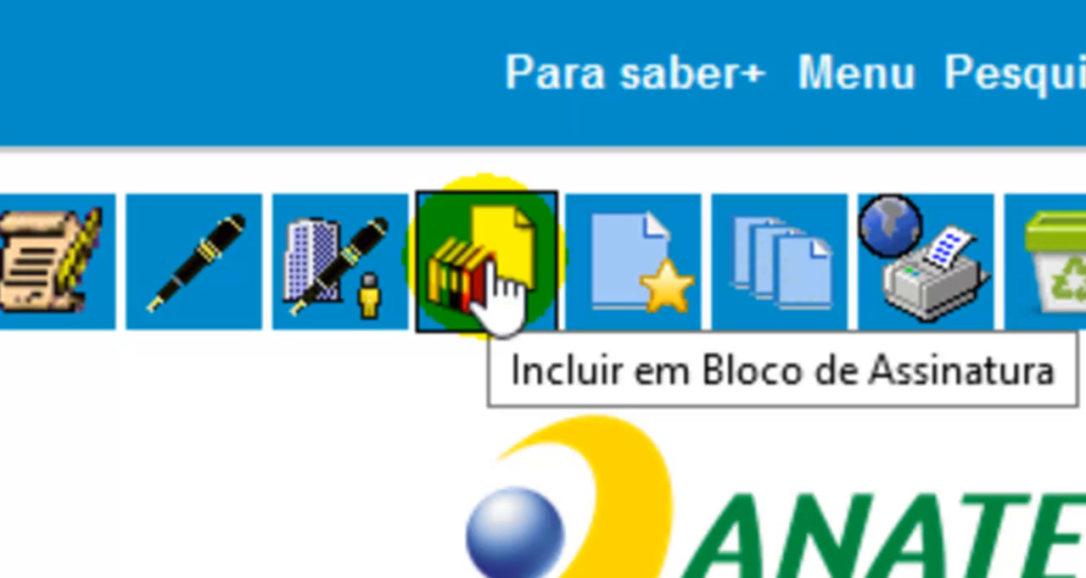
click(492, 284)
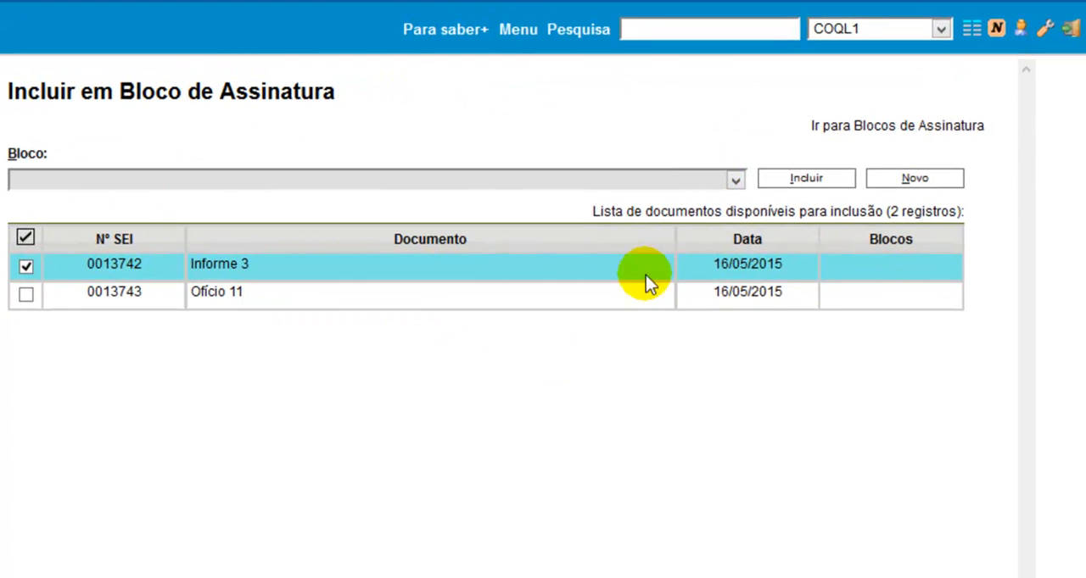
Include Informe 3 and Ofício 11 in signature block 1644 - Informes e Ofícios apenas no âmbito da COQL - 14/05/2015
click(540, 179)
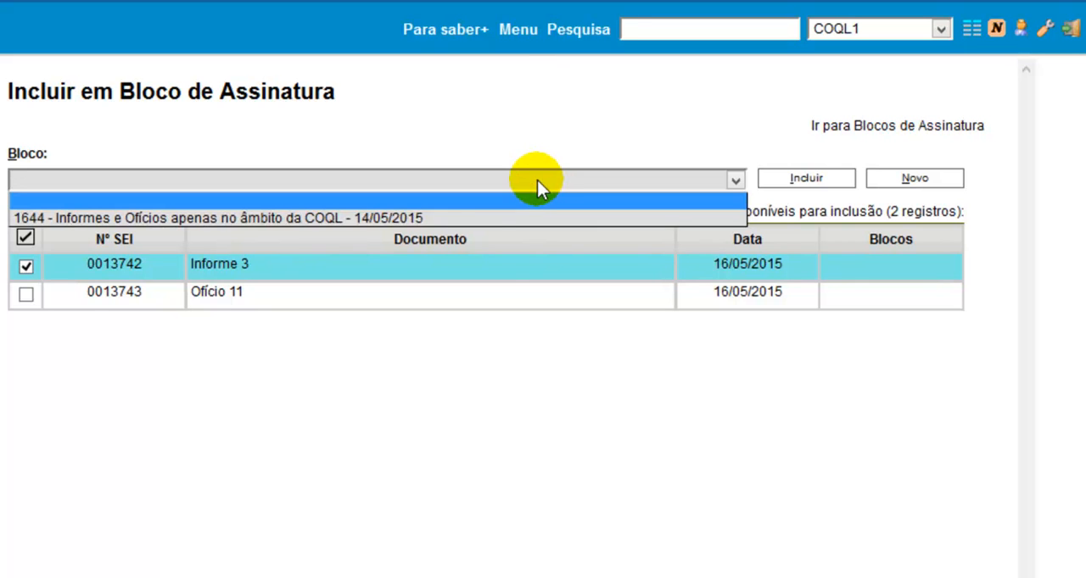
click(433, 219)
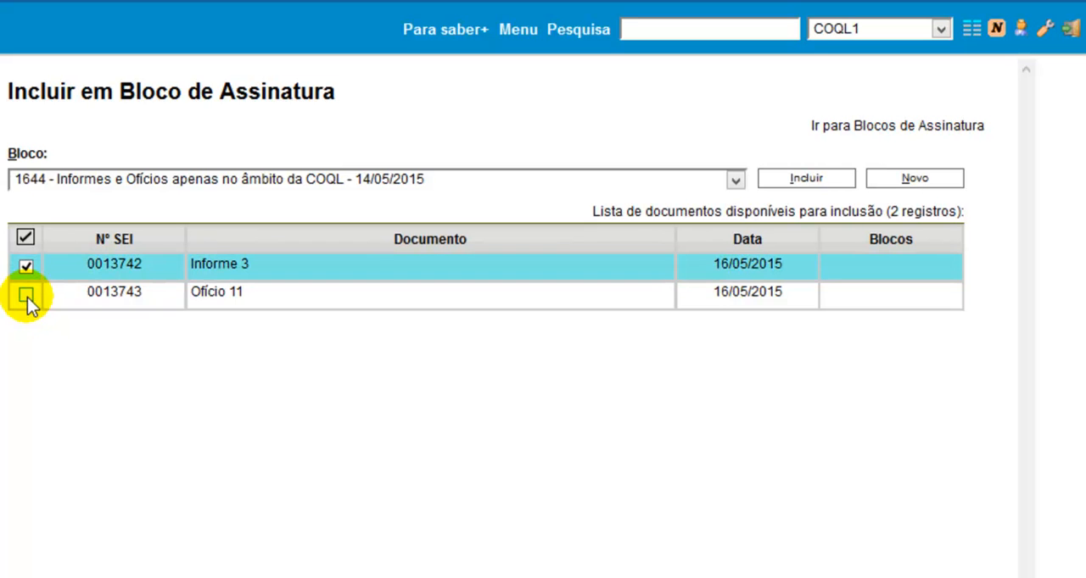
click(27, 295)
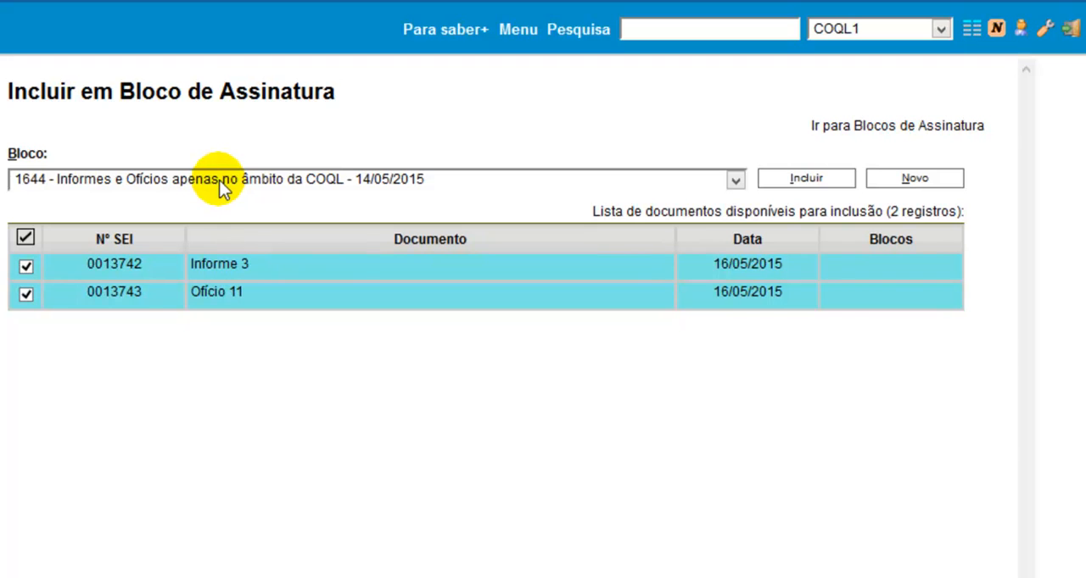
click(25, 293)
click(25, 294)
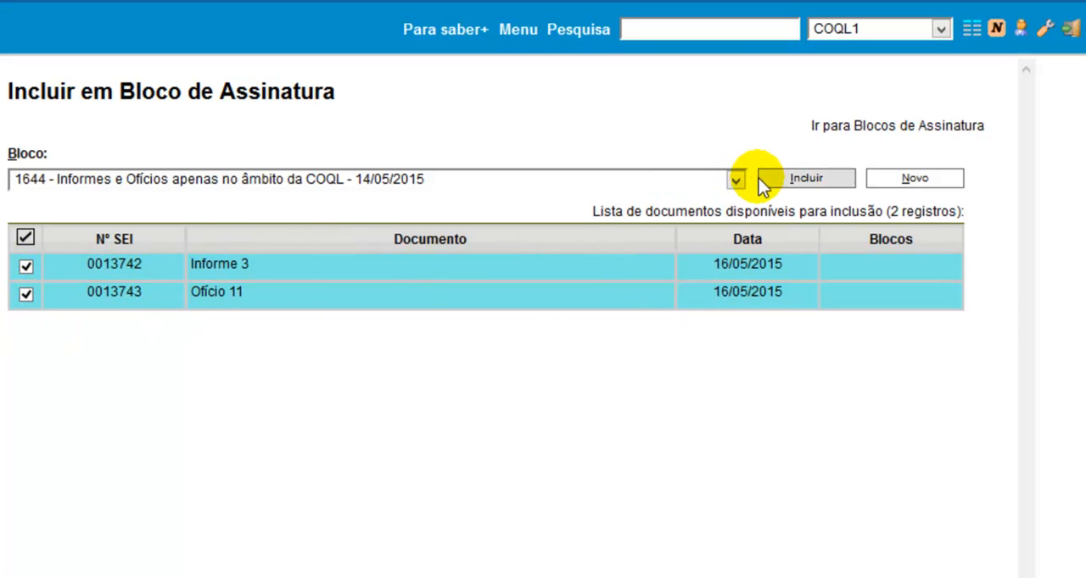
click(784, 179)
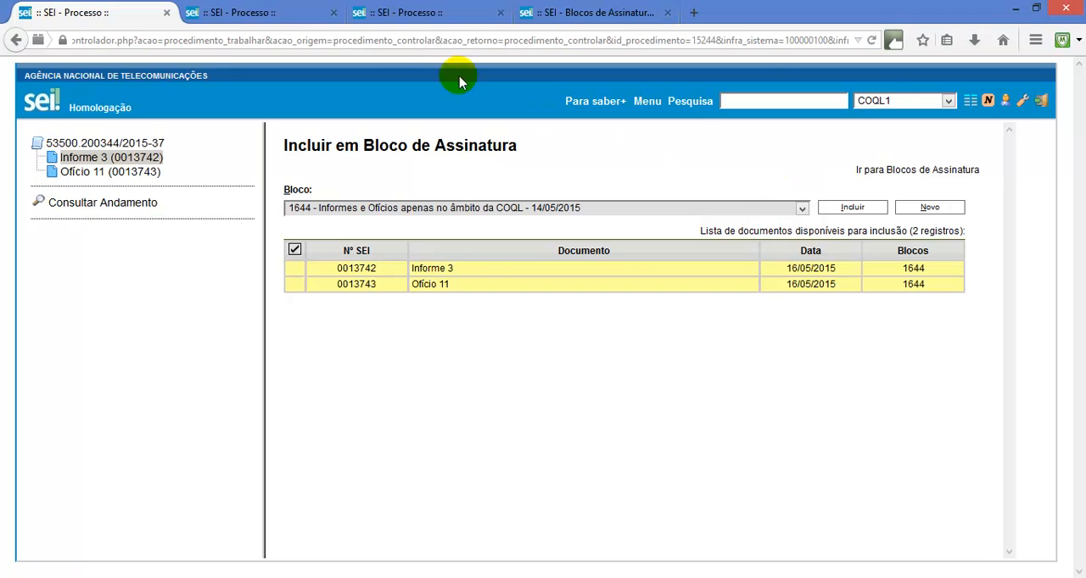
Bring up signature block inclusion for Informe 5 of process 53500.201476/2014-03, also selecting Ofício 13 and Portaria 147, and leave the block blank
click(273, 8)
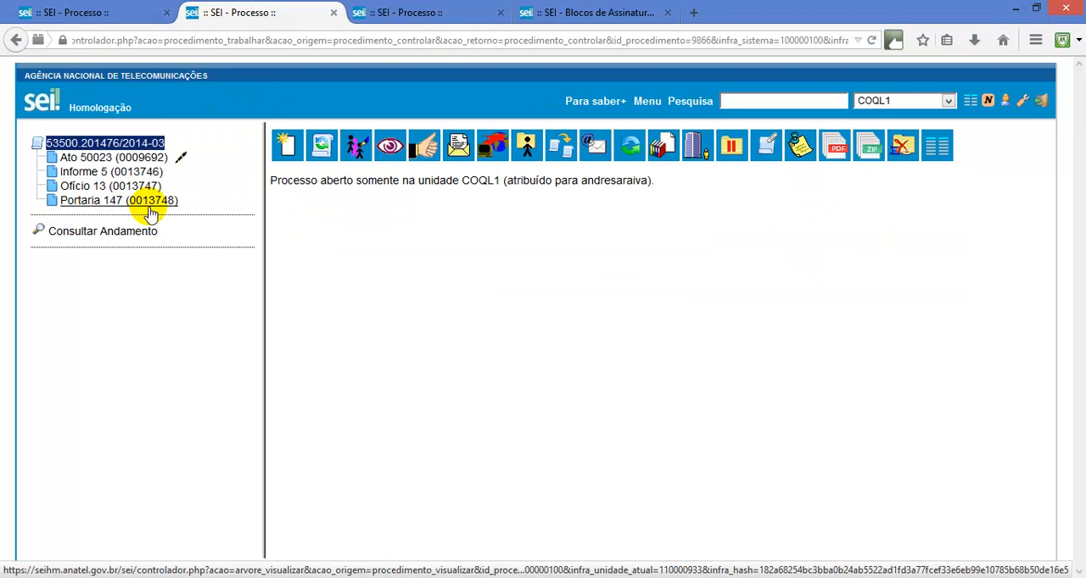
click(153, 174)
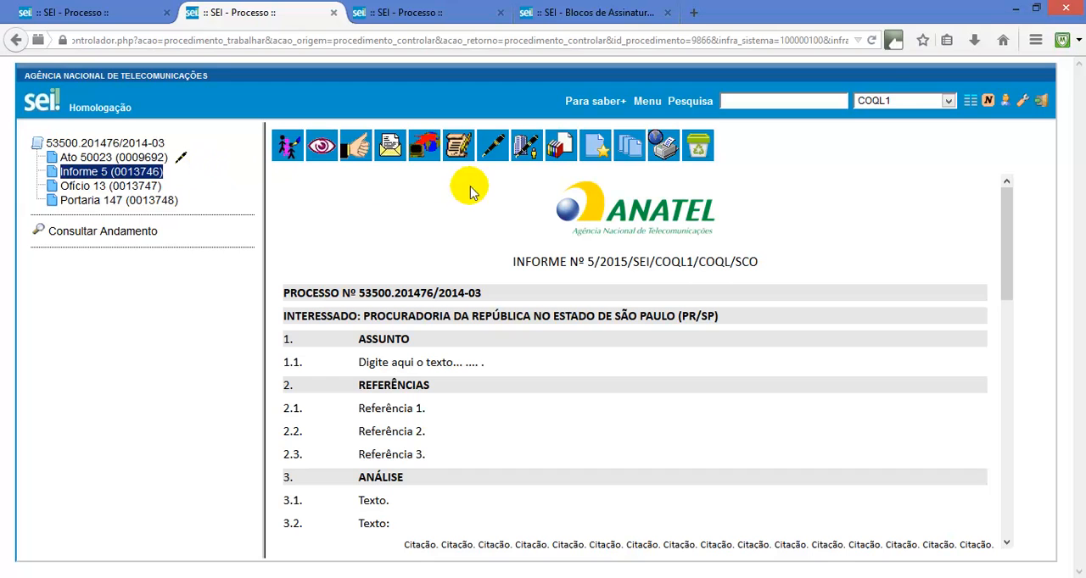
click(563, 152)
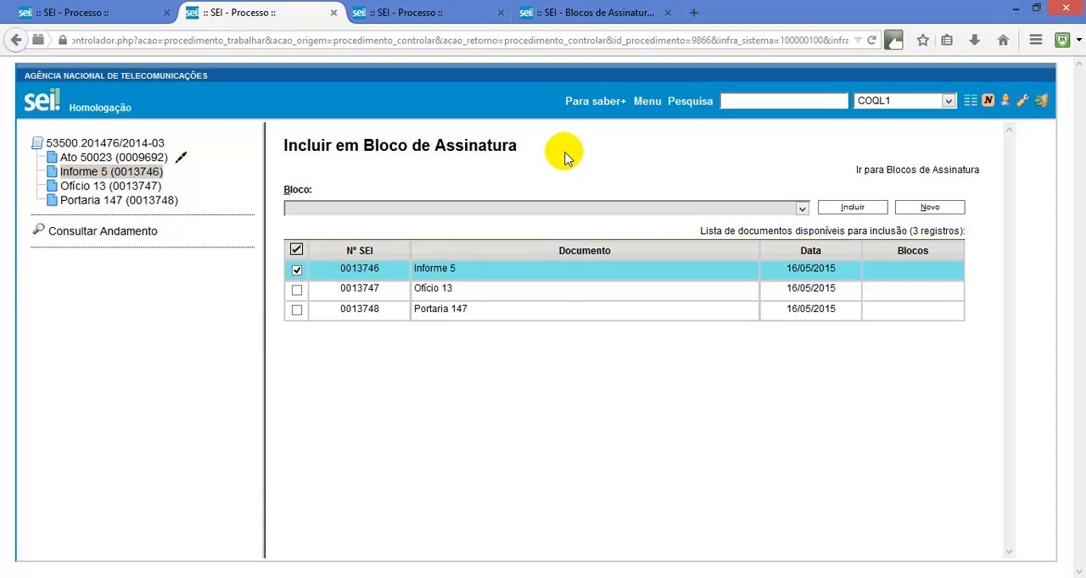
click(297, 291)
click(296, 310)
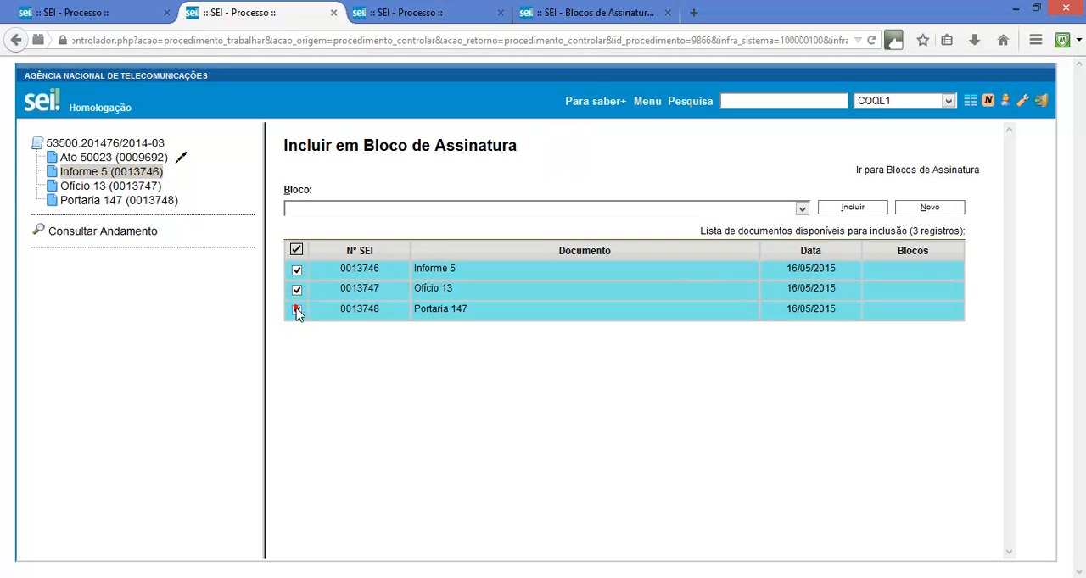
click(335, 209)
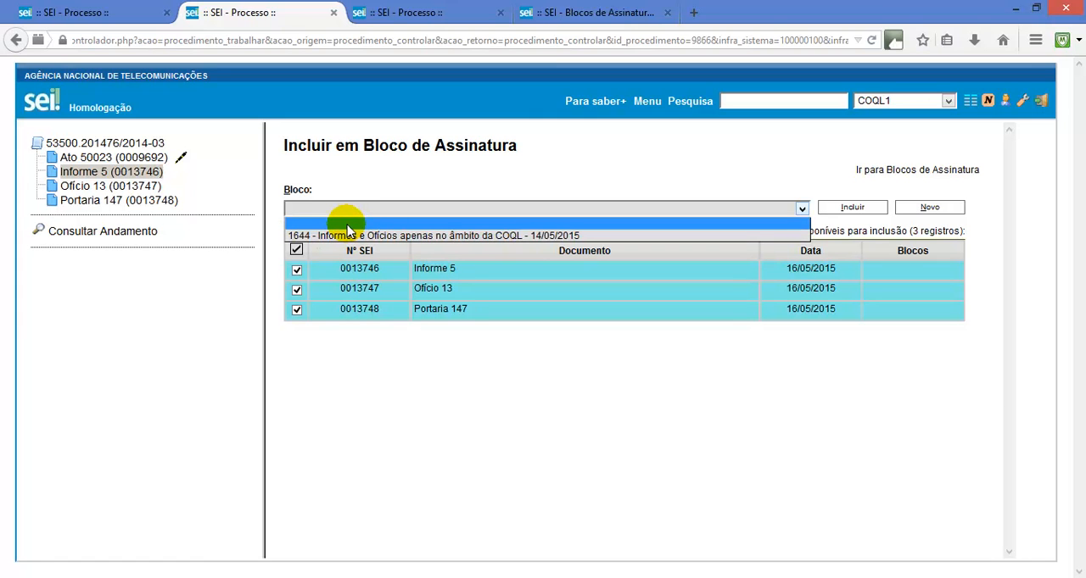
click(521, 226)
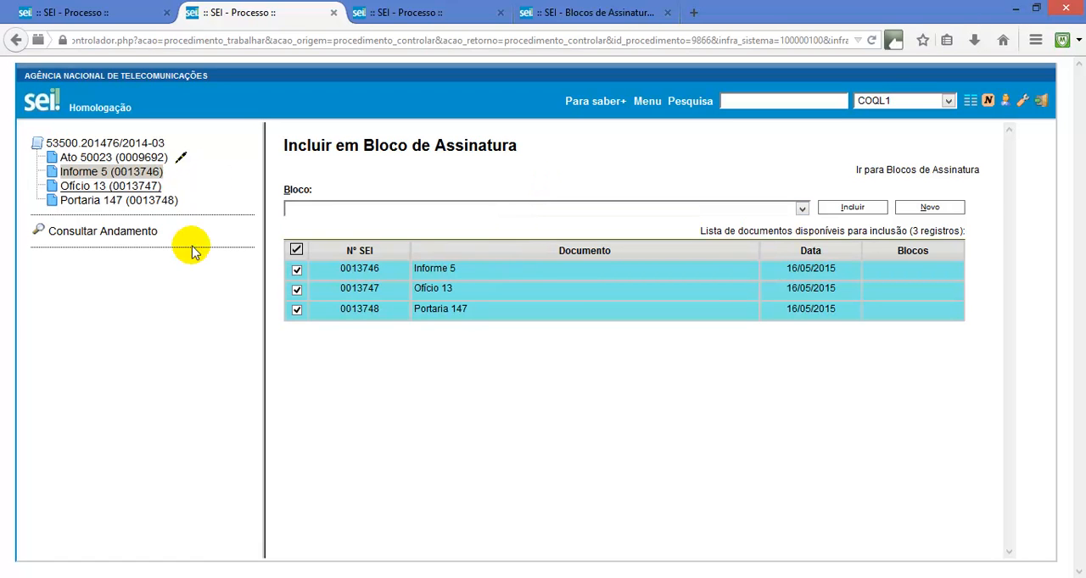
Start a new signature block with the description "Informes, Ofícios e Portaria sobre a minuta de Procedimento de Instrução de PADO de Universalização"
click(914, 208)
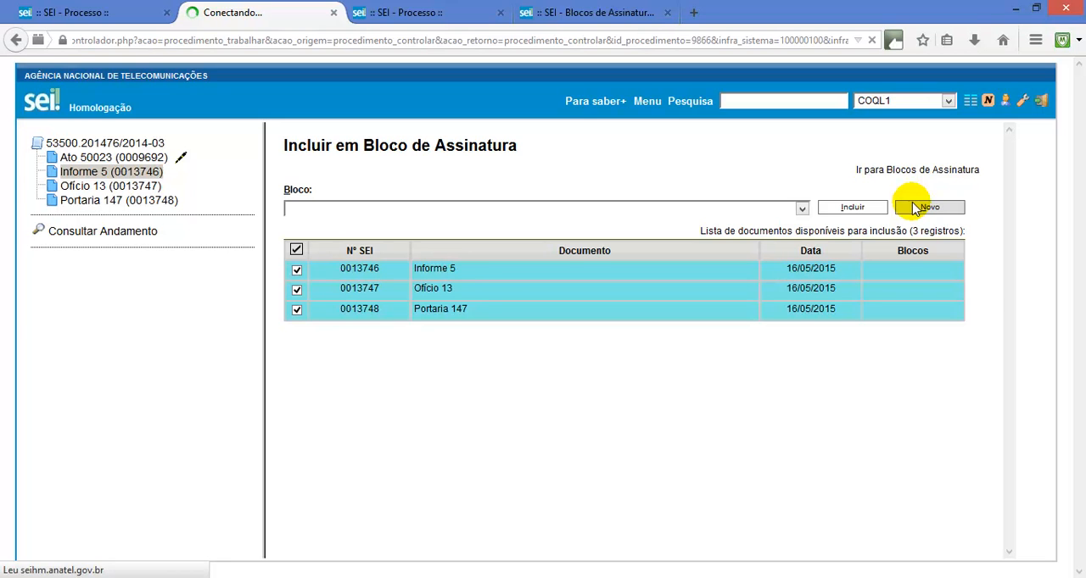
click(734, 219)
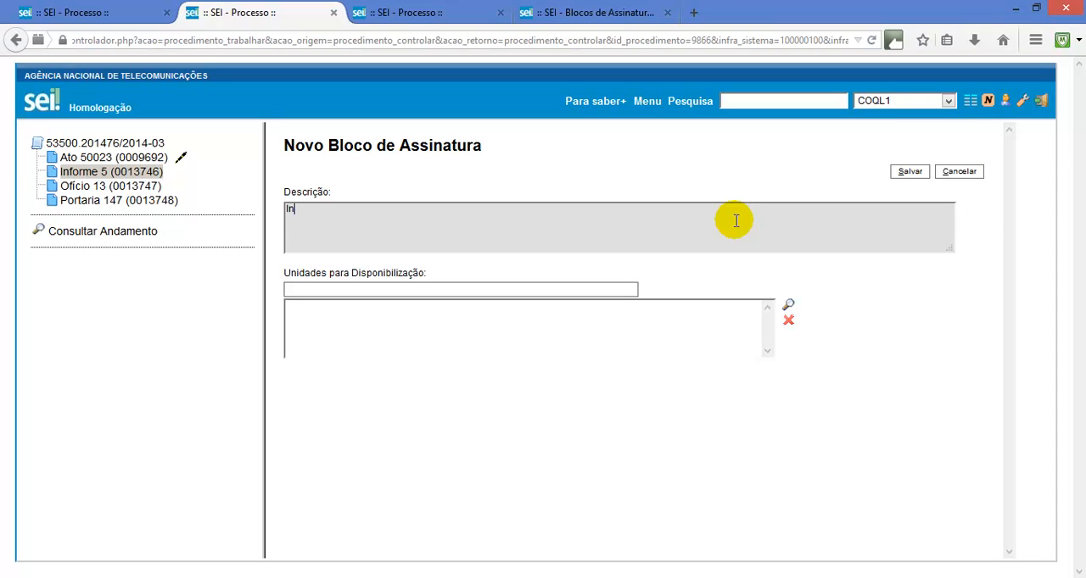
text(Informes, Ofícios e Portaria sobre a minuta de Procedimento de Instrução de PADO de Universalização)
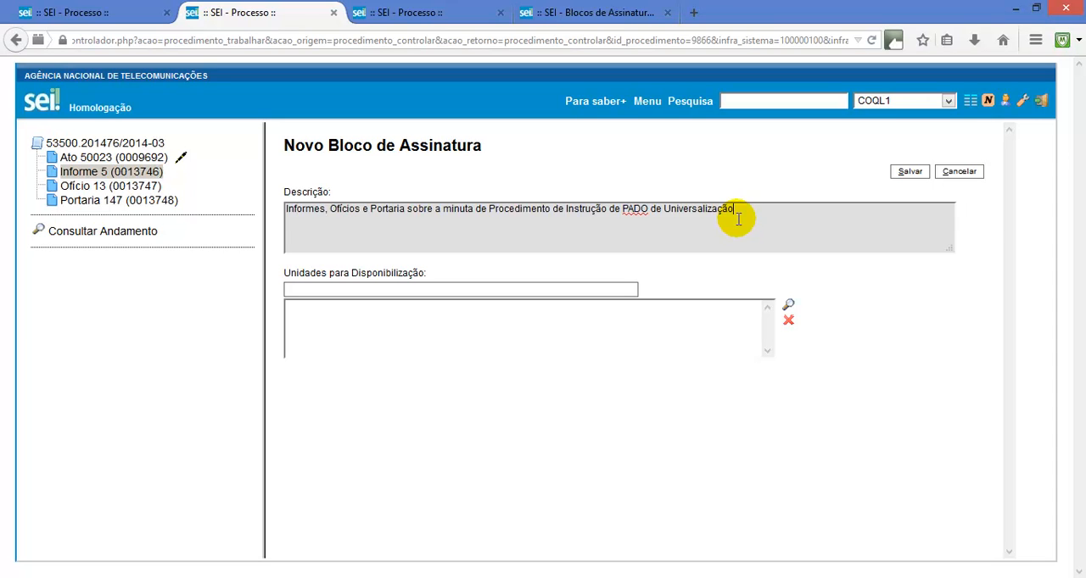
Add COQL and SCO as the units the new signature block is made available to, and save the block
click(597, 291)
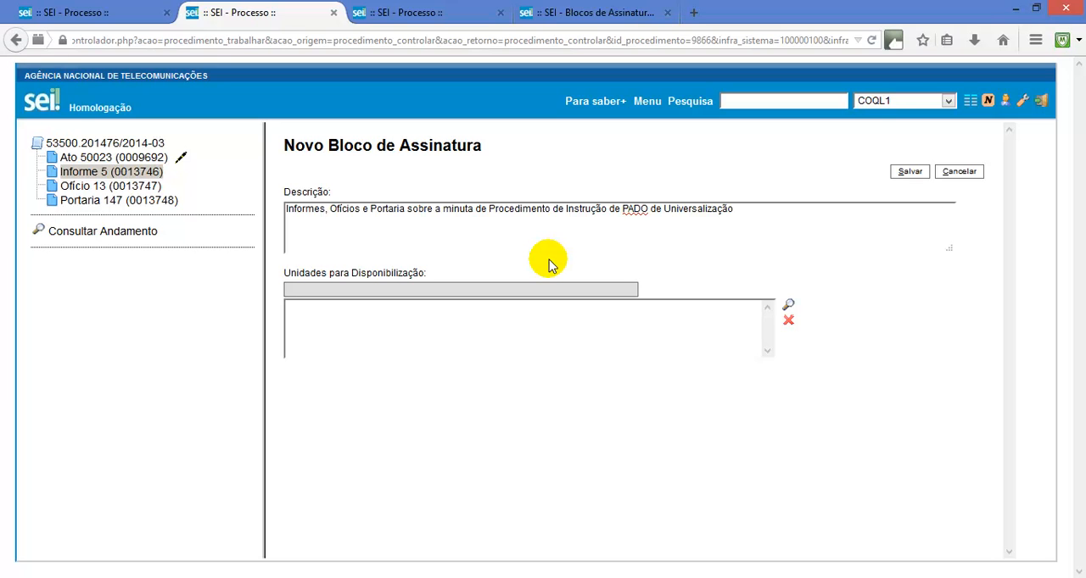
text(coql)
click(535, 309)
click(523, 291)
text(sco)
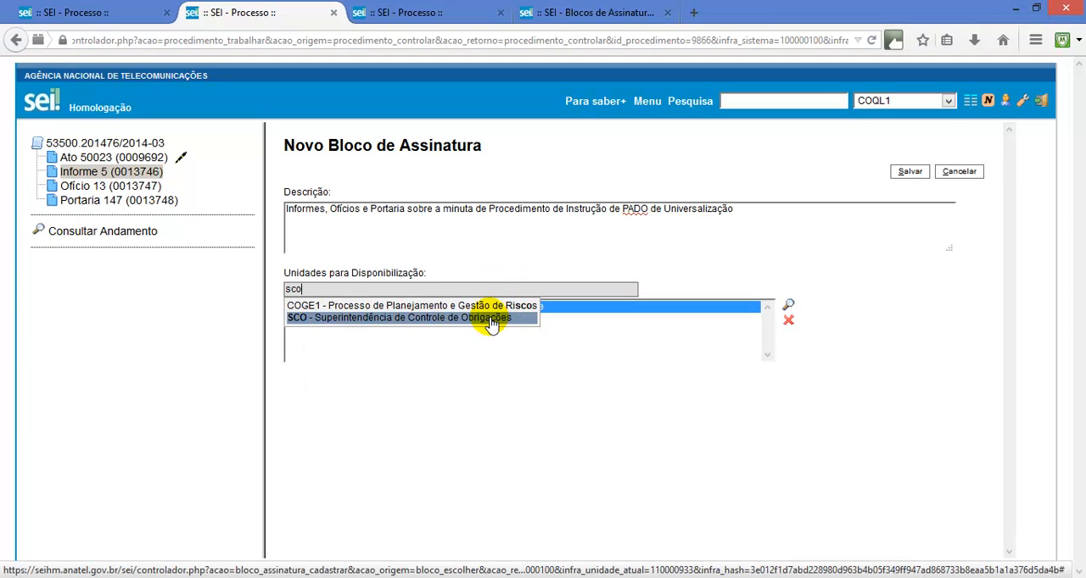
click(490, 321)
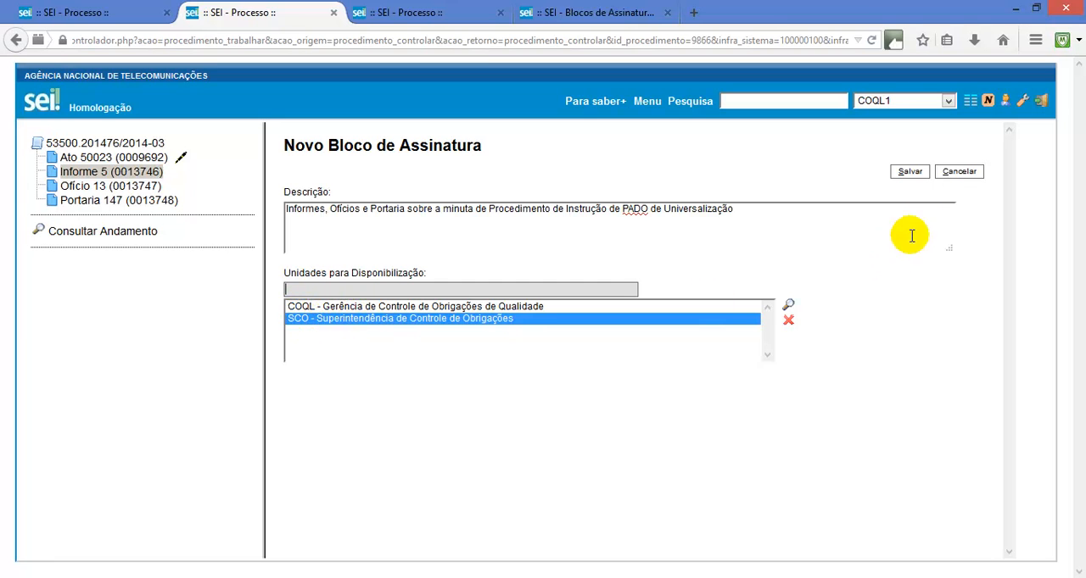
click(910, 173)
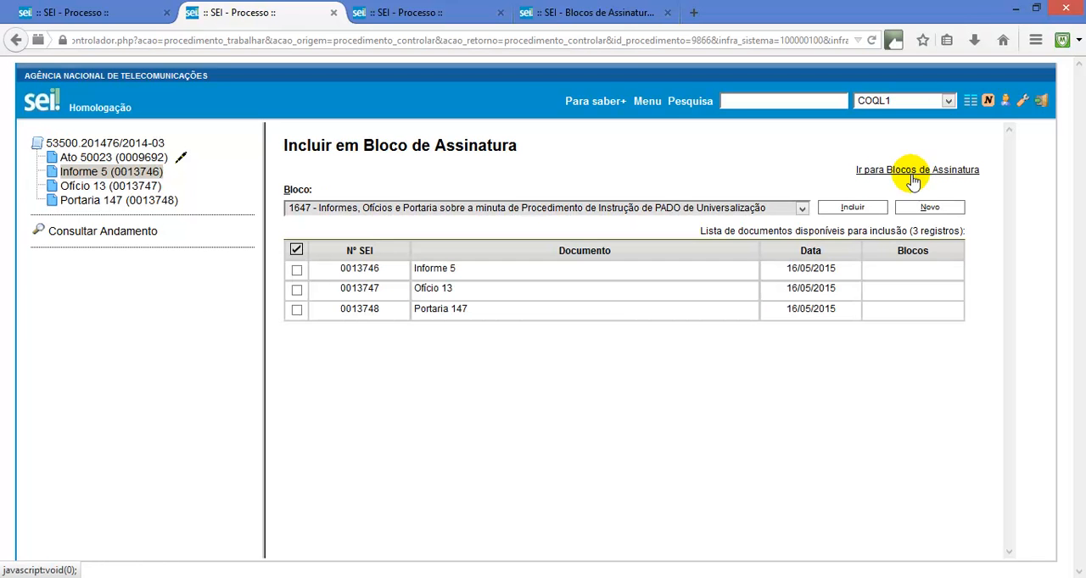
Include all three listed documents, Informe 5, Ofício 13 and Portaria 147, in signature block 1647
click(751, 210)
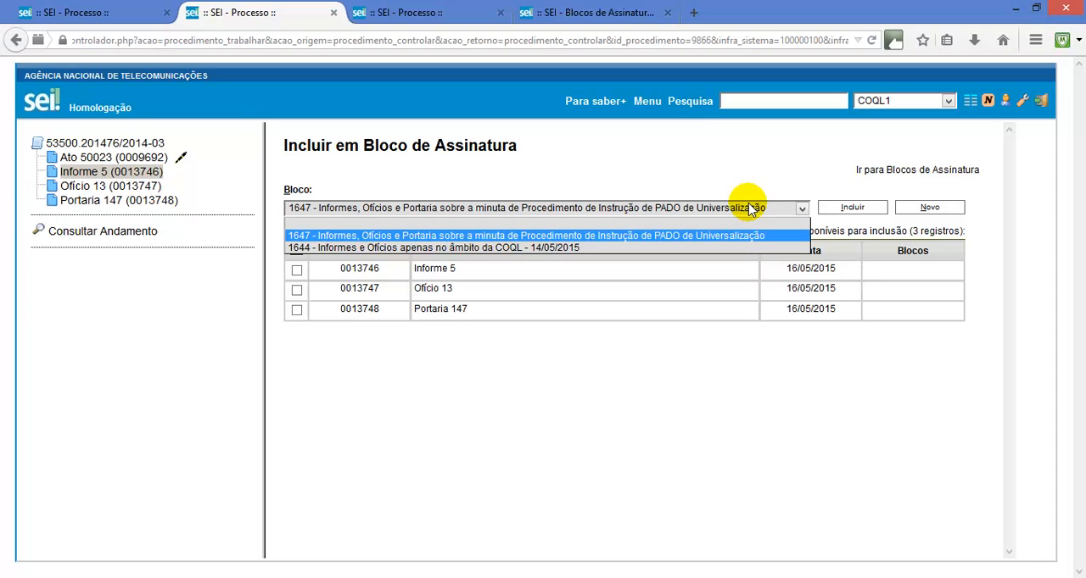
click(751, 209)
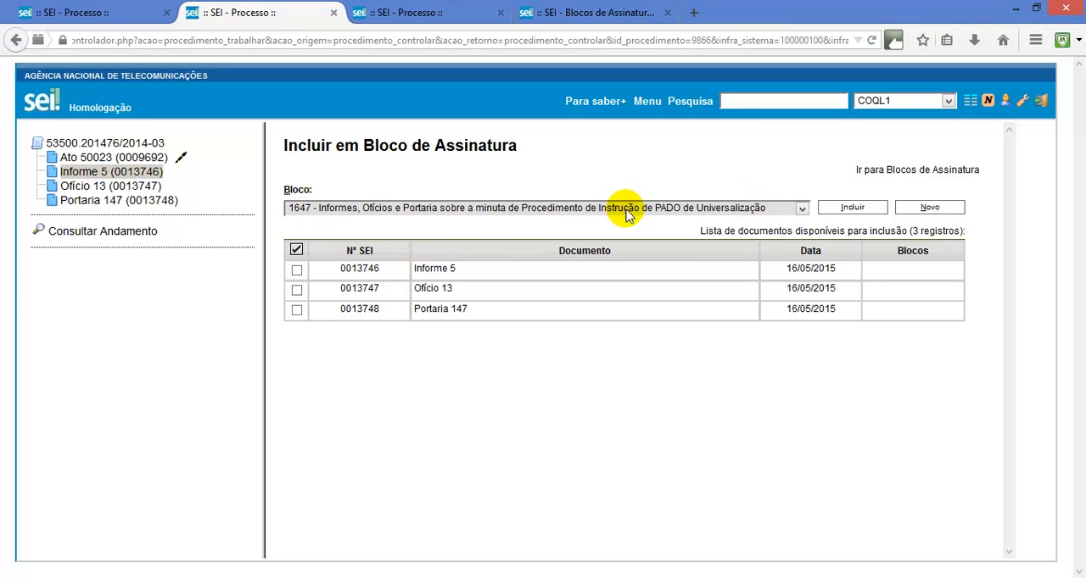
click(296, 251)
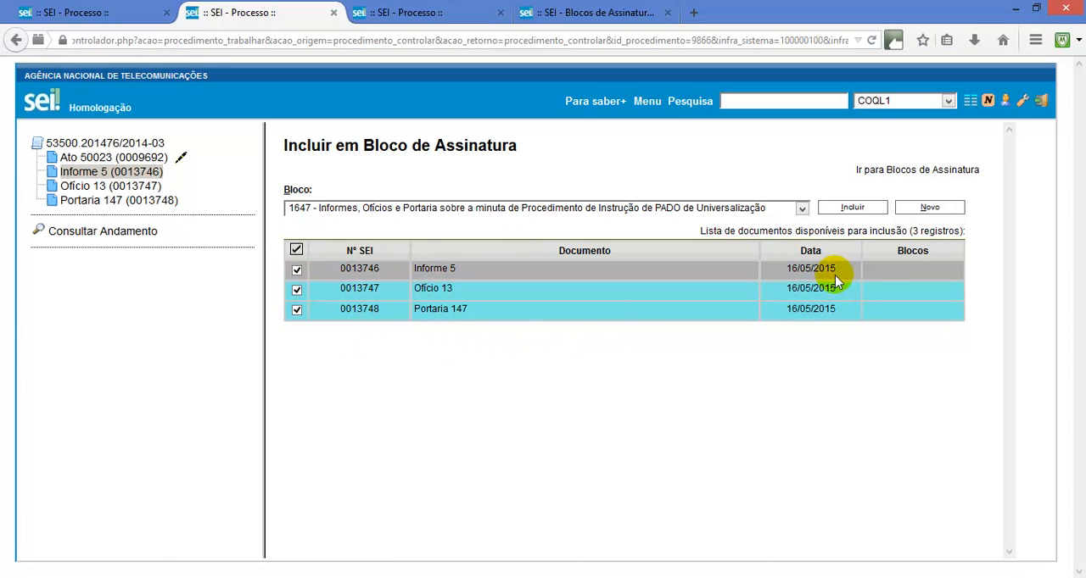
click(850, 209)
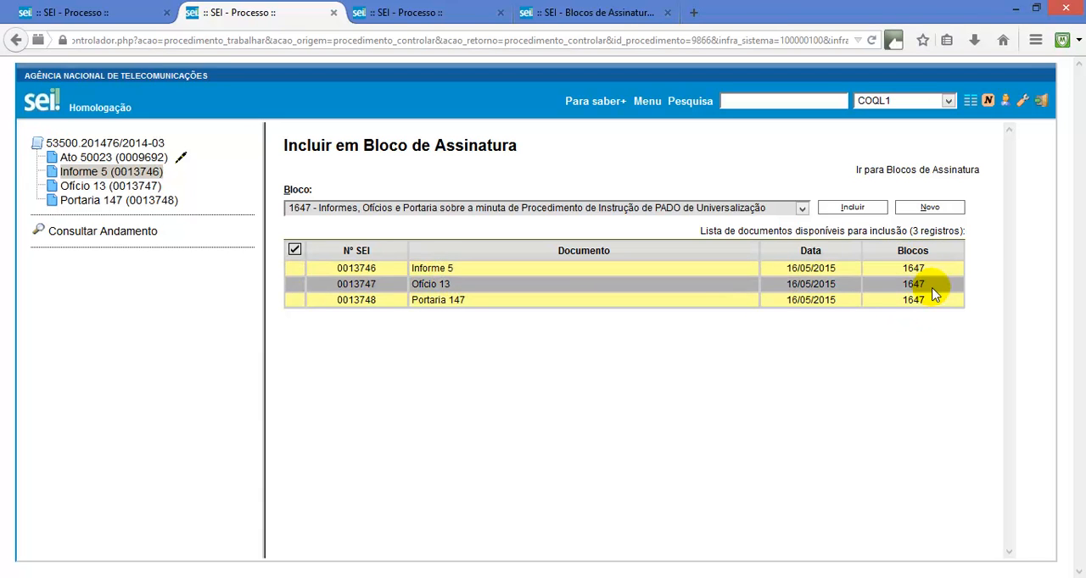
Open Informe 4 of process 53500.201396/2014-40 and bring up its inclusion in a signature block
click(463, 13)
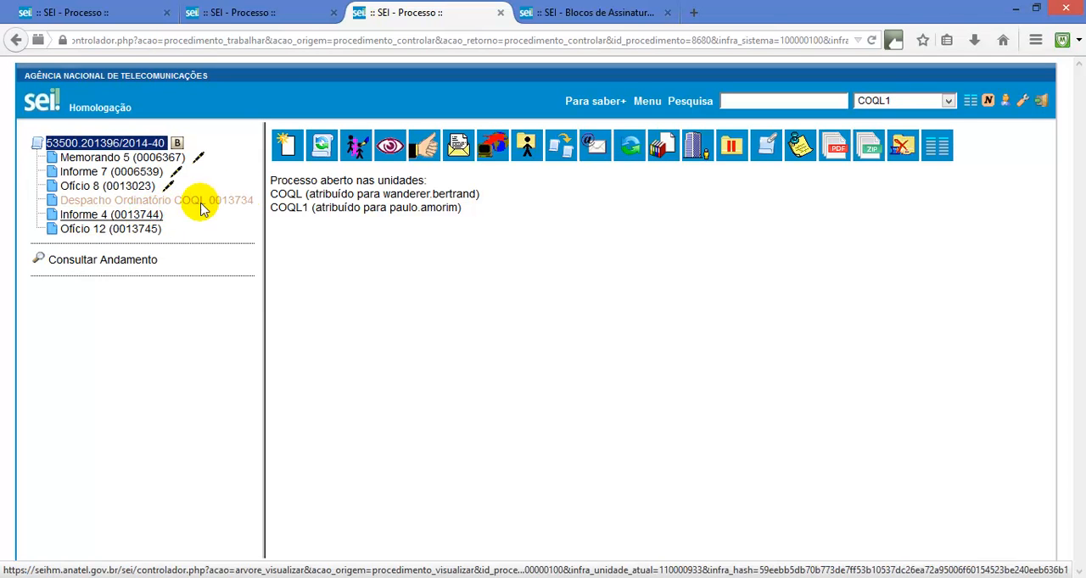
click(153, 217)
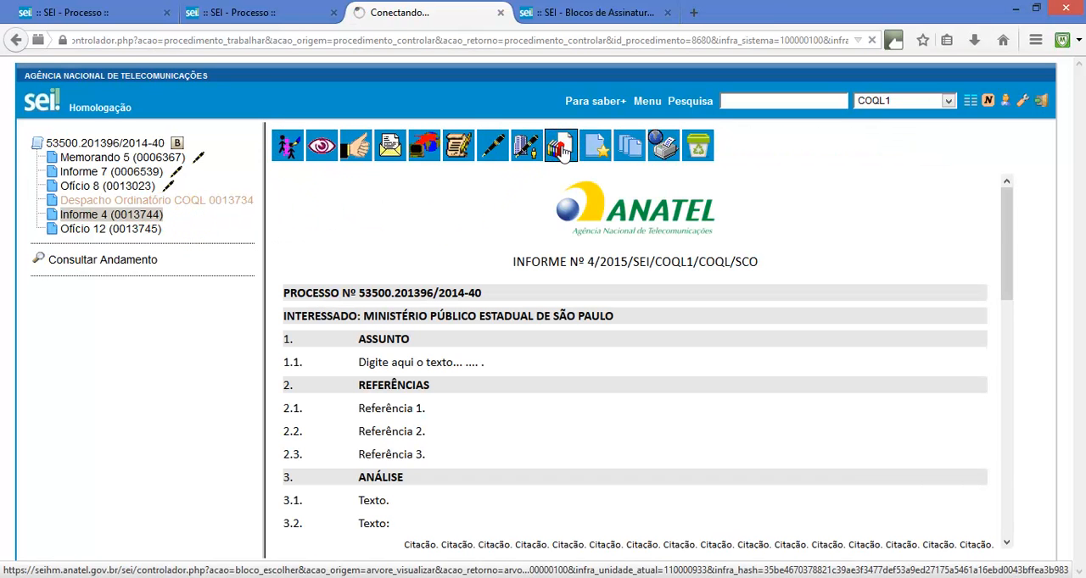
click(560, 146)
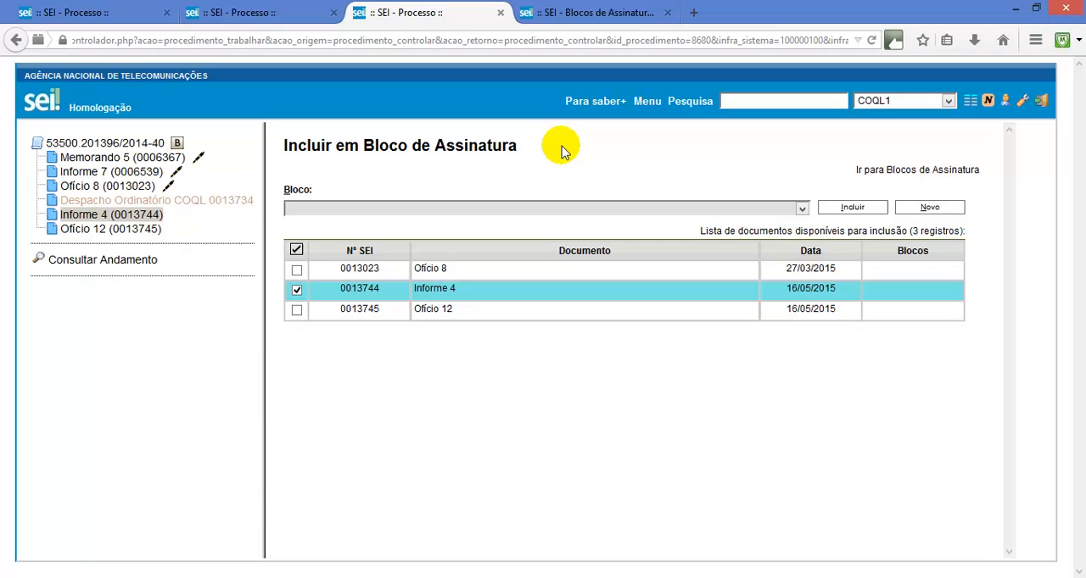
Include Informe 4 and Ofício 12 in signature block 1647, leaving Ofício 8 out
click(485, 208)
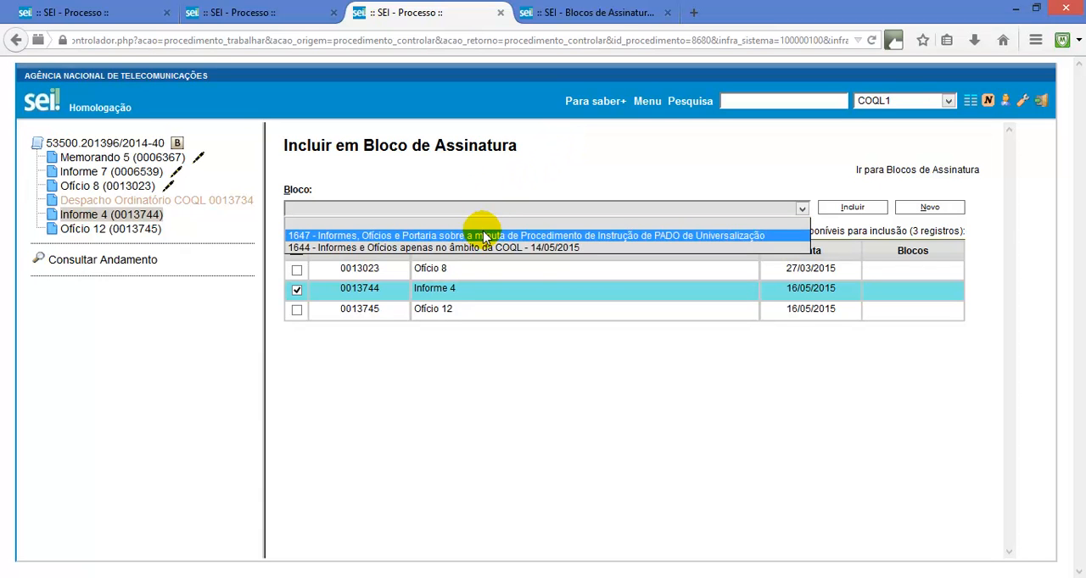
click(611, 242)
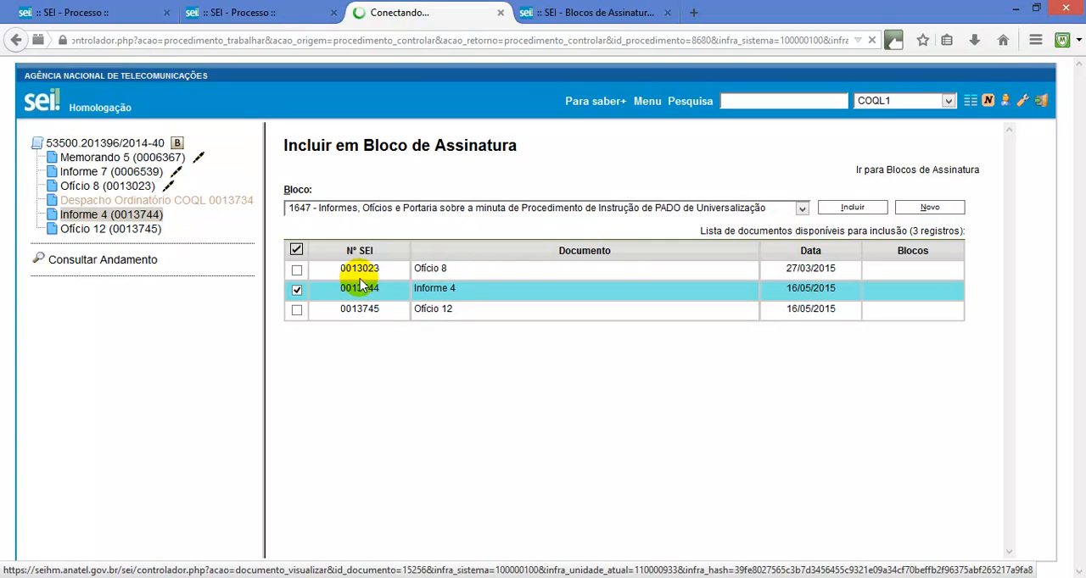
click(297, 312)
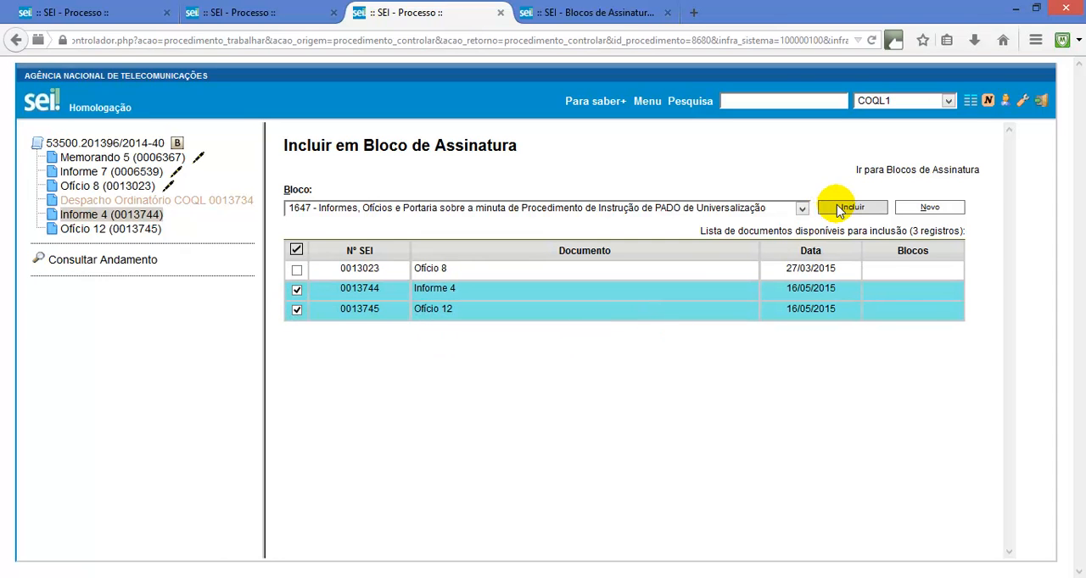
click(840, 210)
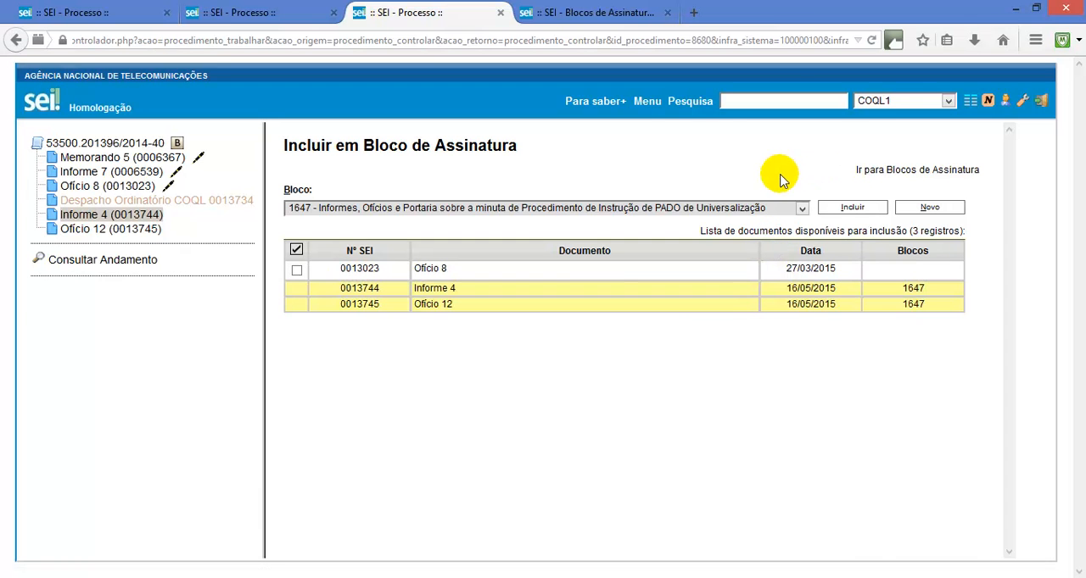
Go to the list of signature blocks and open block 1644 for editing
click(648, 103)
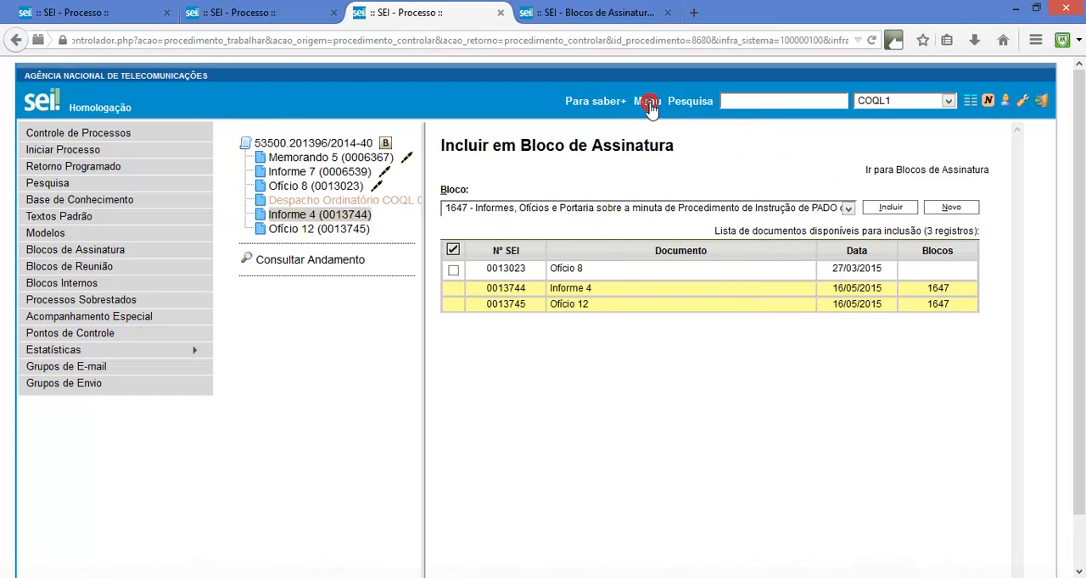
click(172, 257)
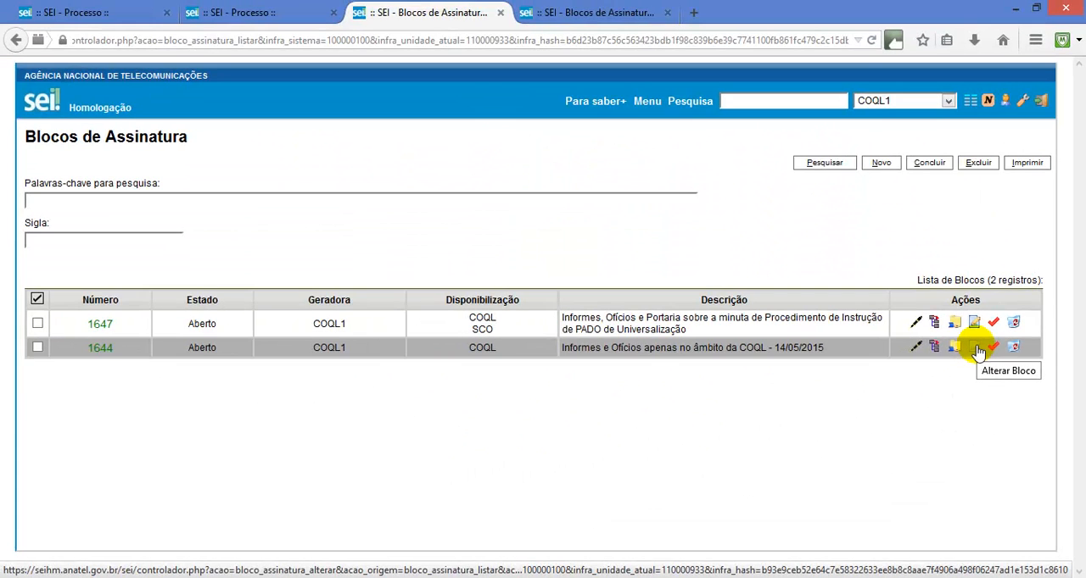
click(976, 349)
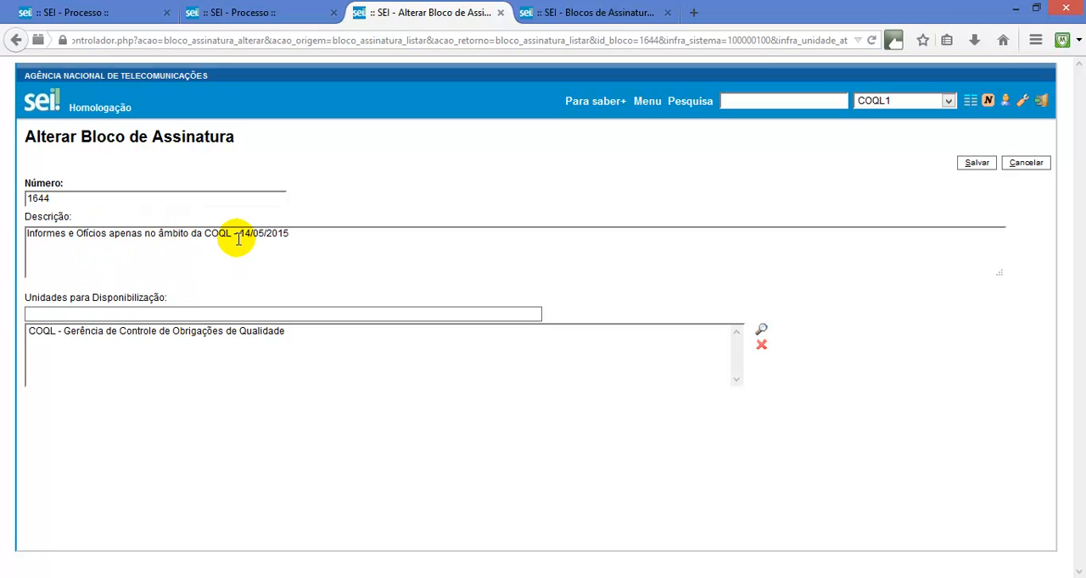
Open the documents of signature block 1647 and annotate Informe 0013746 with "Chefinho, atenção para os itens 5.3 a 5.8", signed with the author's name
click(1026, 163)
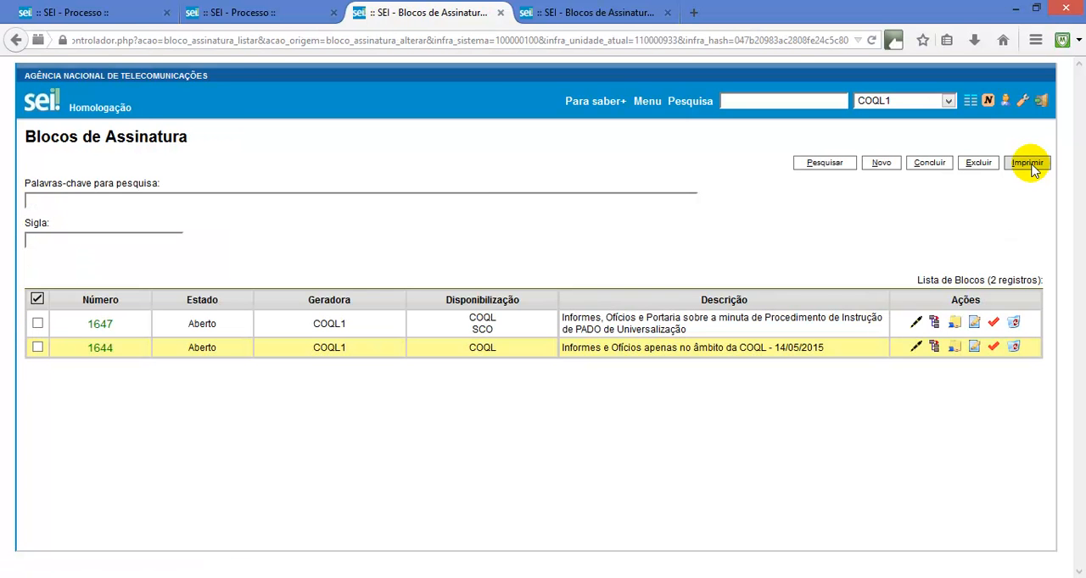
click(940, 324)
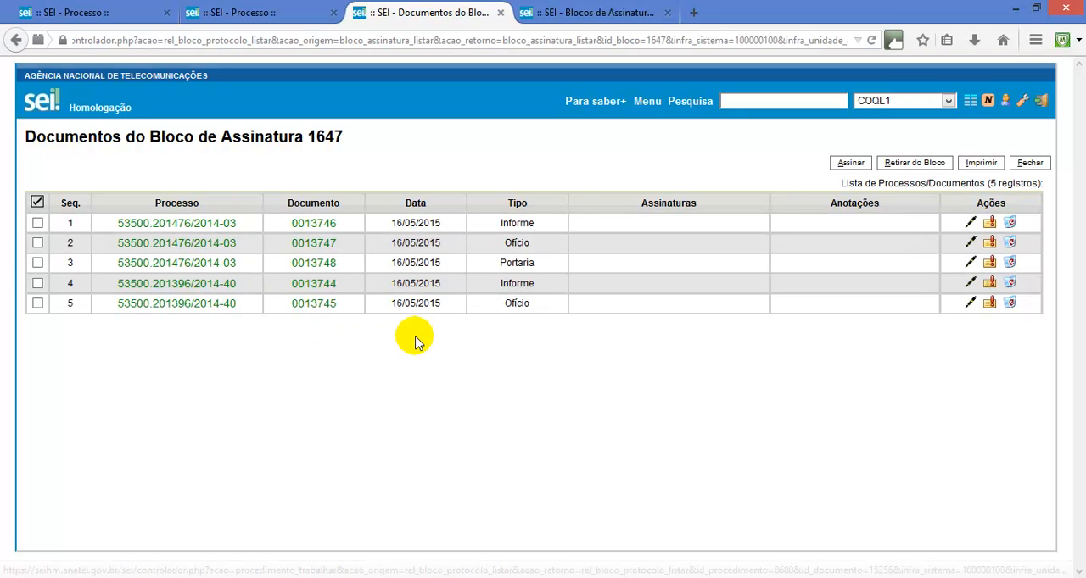
click(989, 223)
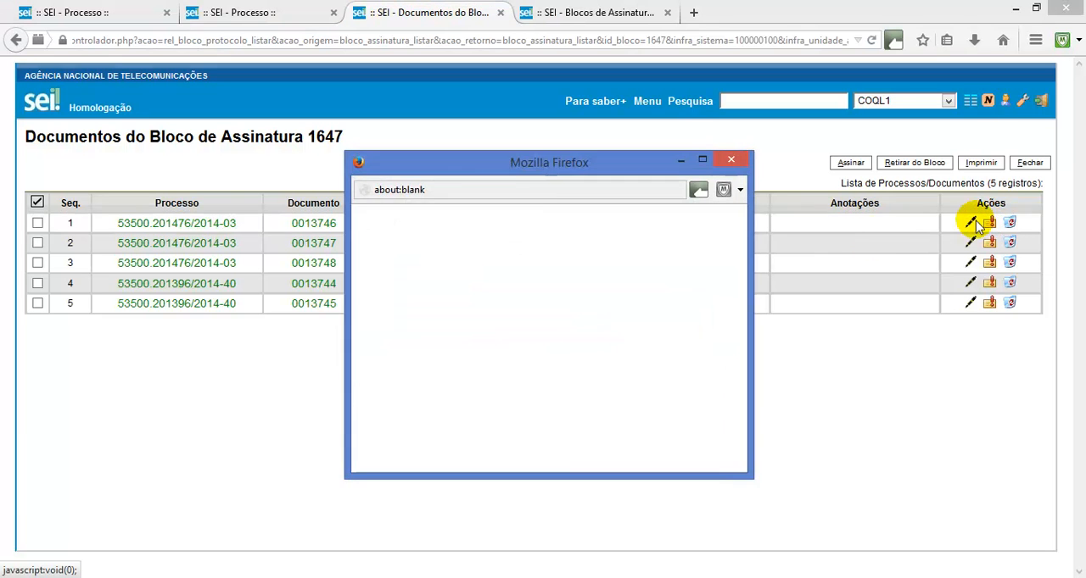
click(542, 302)
text(C)
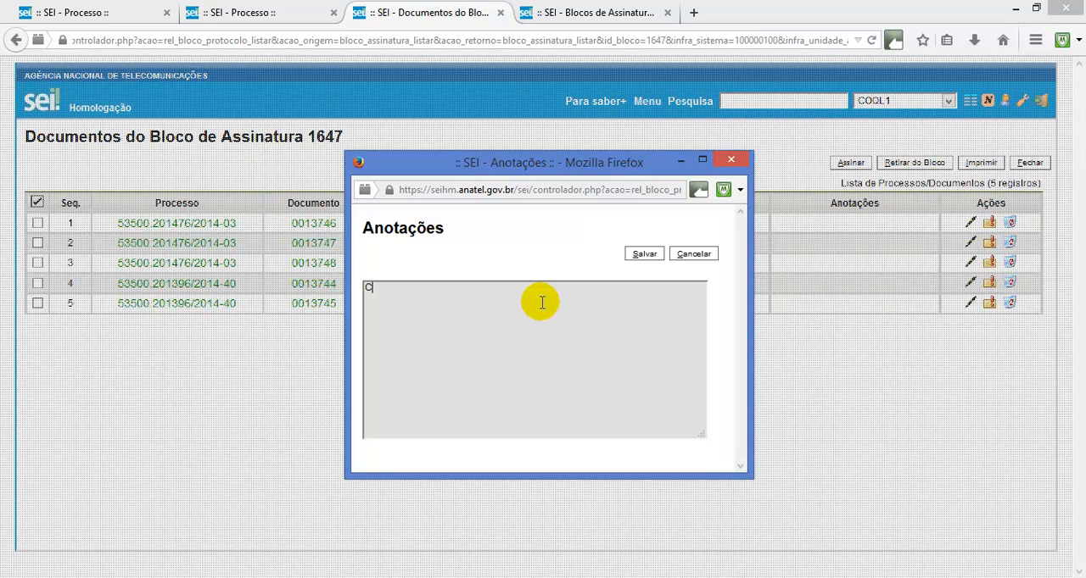
text(hef)
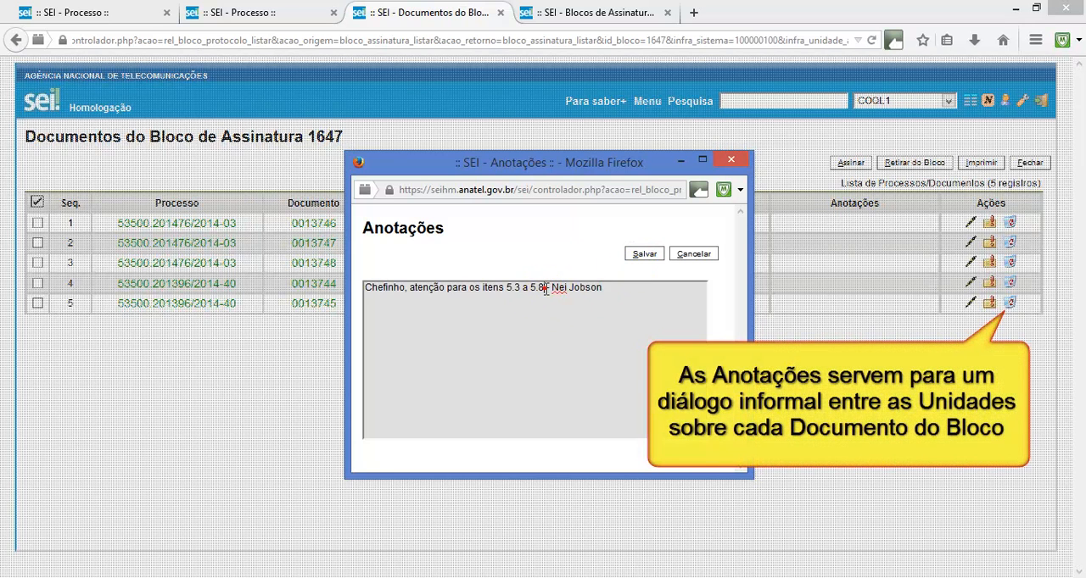
drag(545, 289, 628, 286)
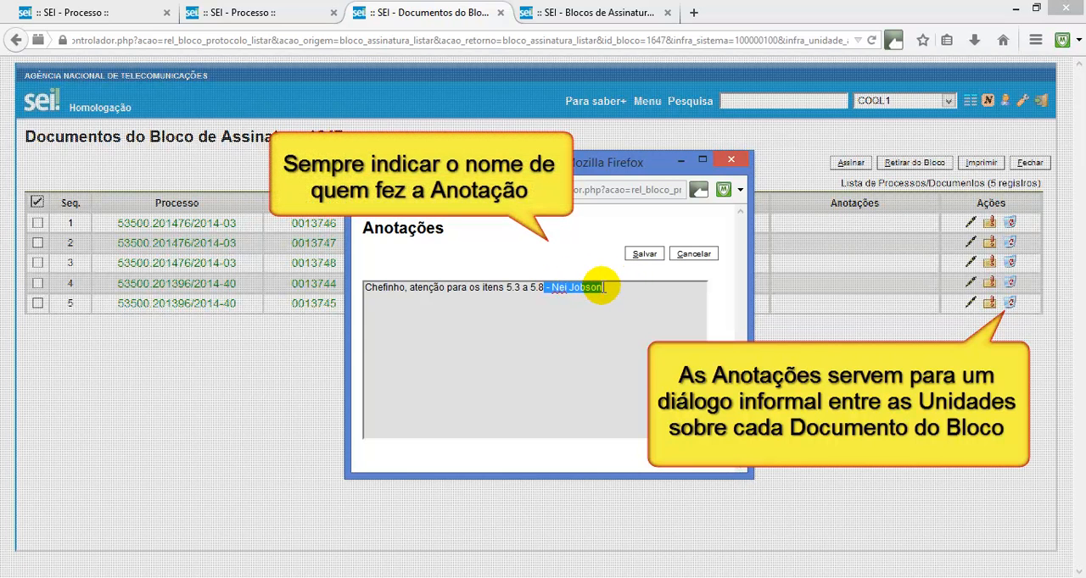
click(642, 254)
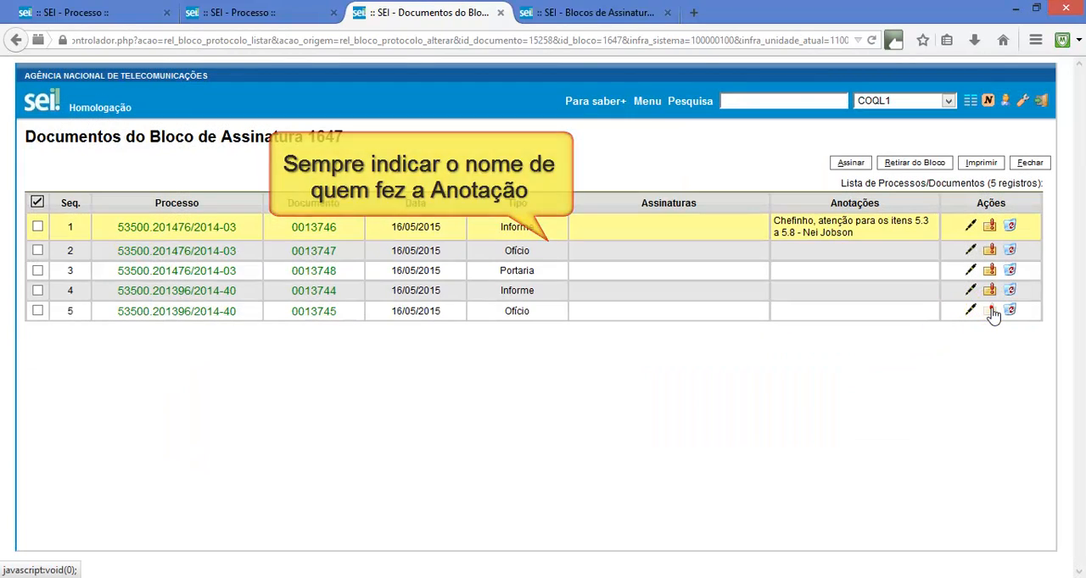
Annotate Ofício 0013745 with "Veja se o item 3 ficou conforme orientado" followed by the author's name
click(991, 313)
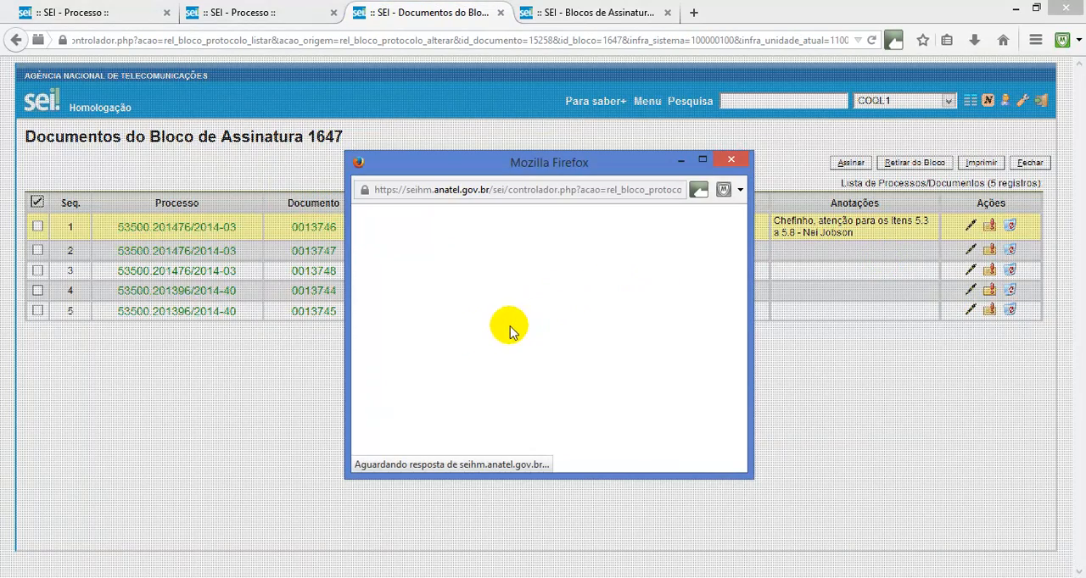
click(476, 338)
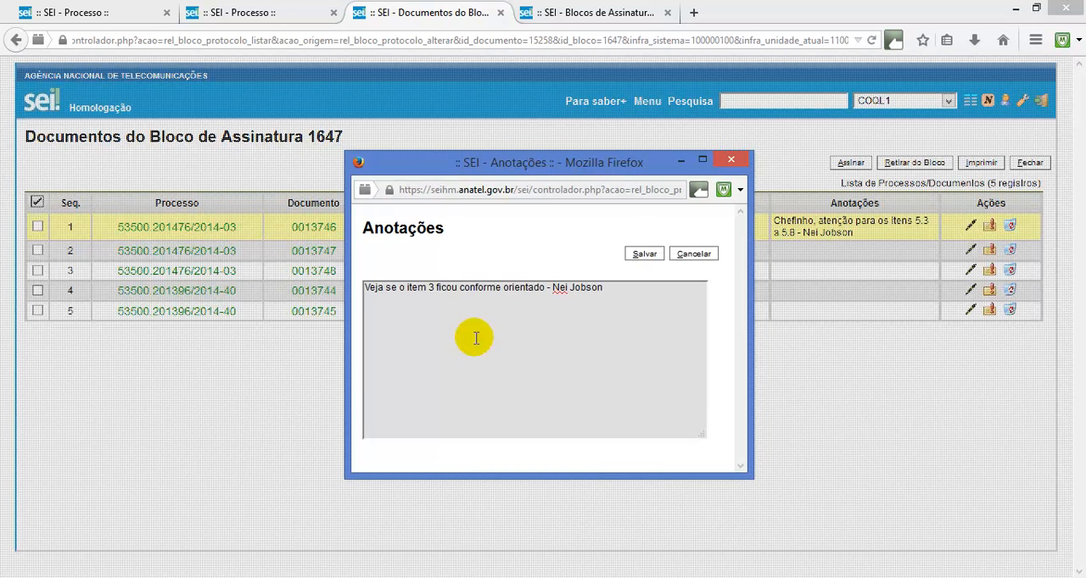
click(642, 255)
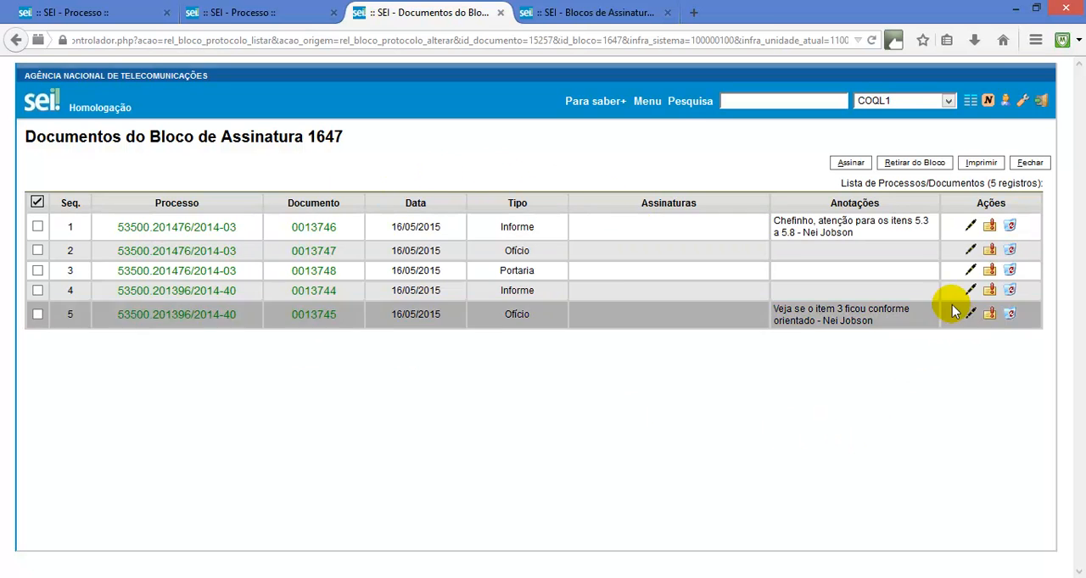
Return to the signature block list and make blocks 1647 and 1644 available to their units
click(1026, 168)
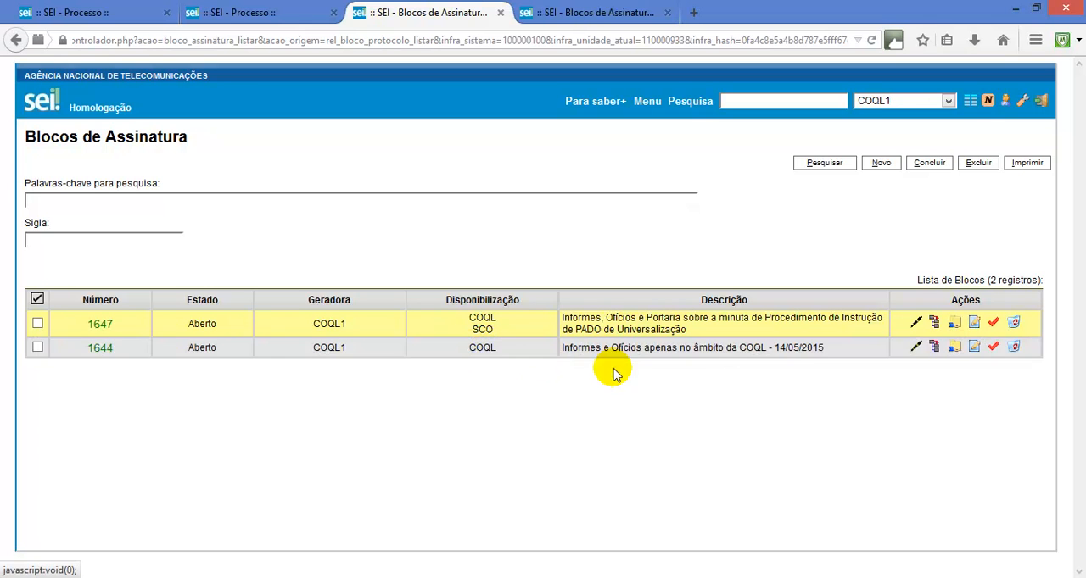
click(955, 326)
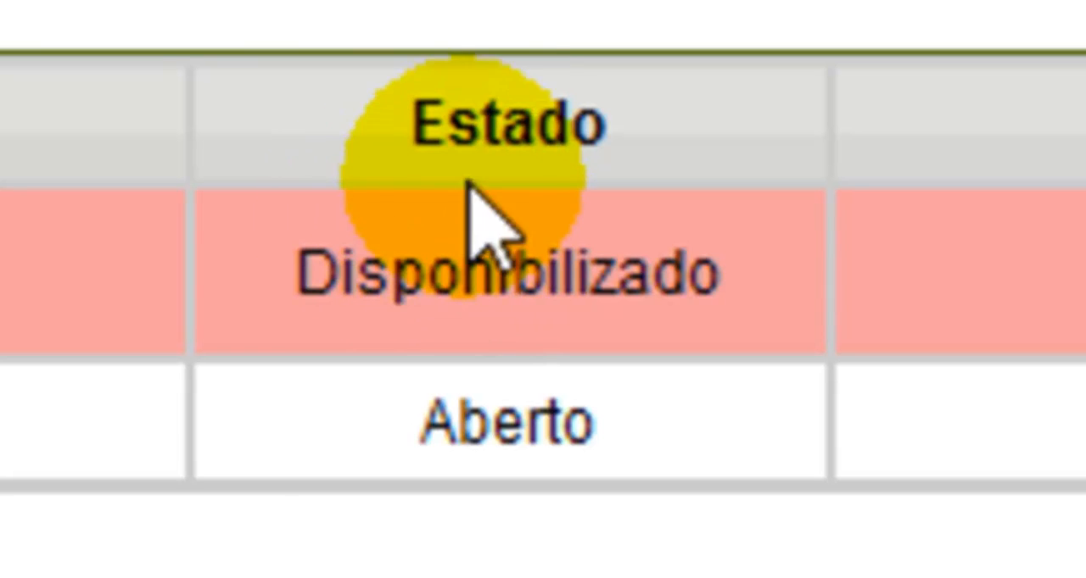
double_click(484, 265)
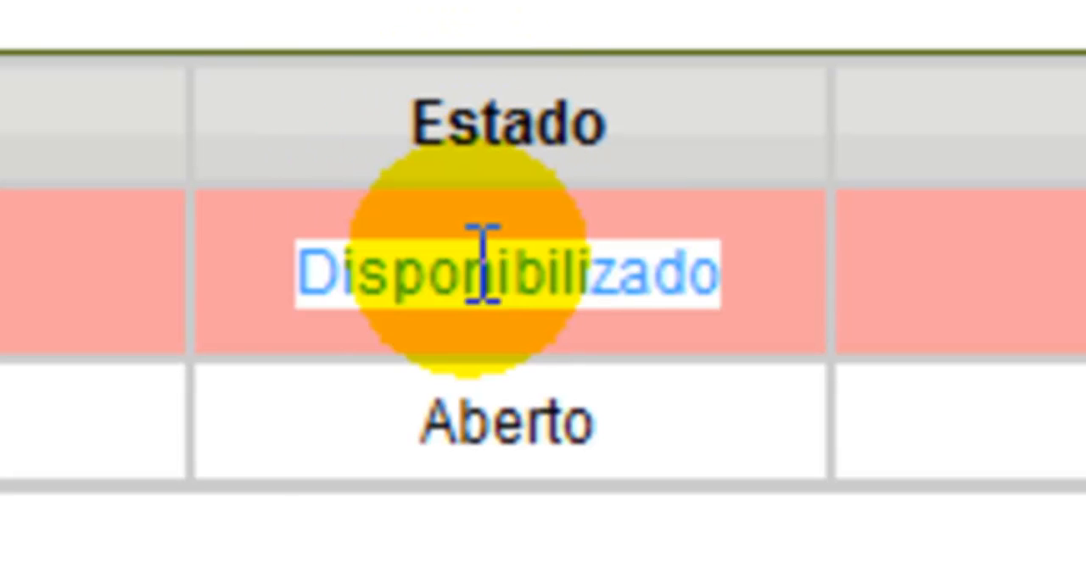
click(485, 210)
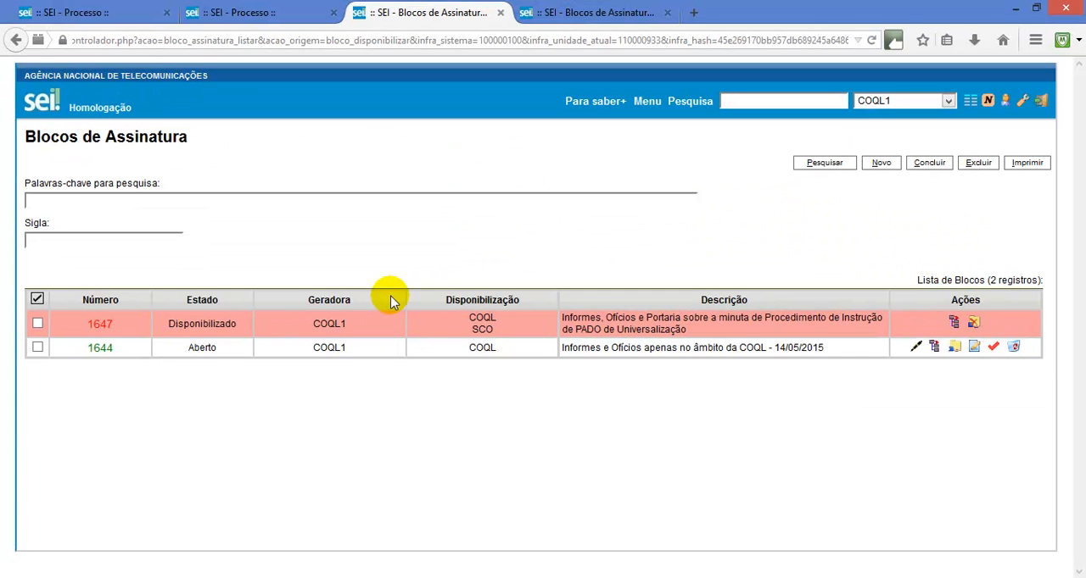
click(956, 348)
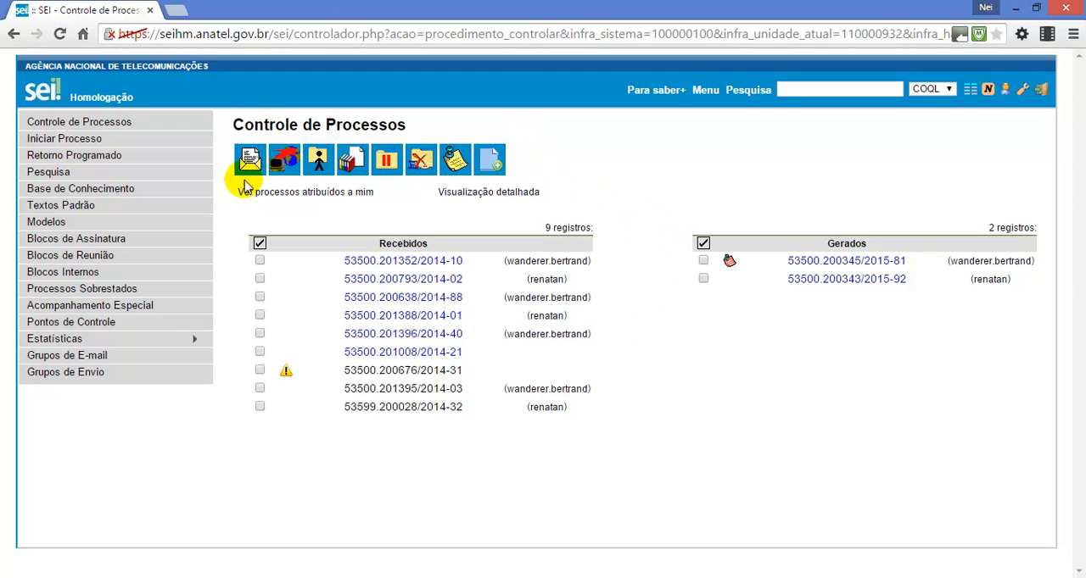
In the COQL unit's session in Chrome, go to the signature blocks and list the documents of block 1644
click(146, 240)
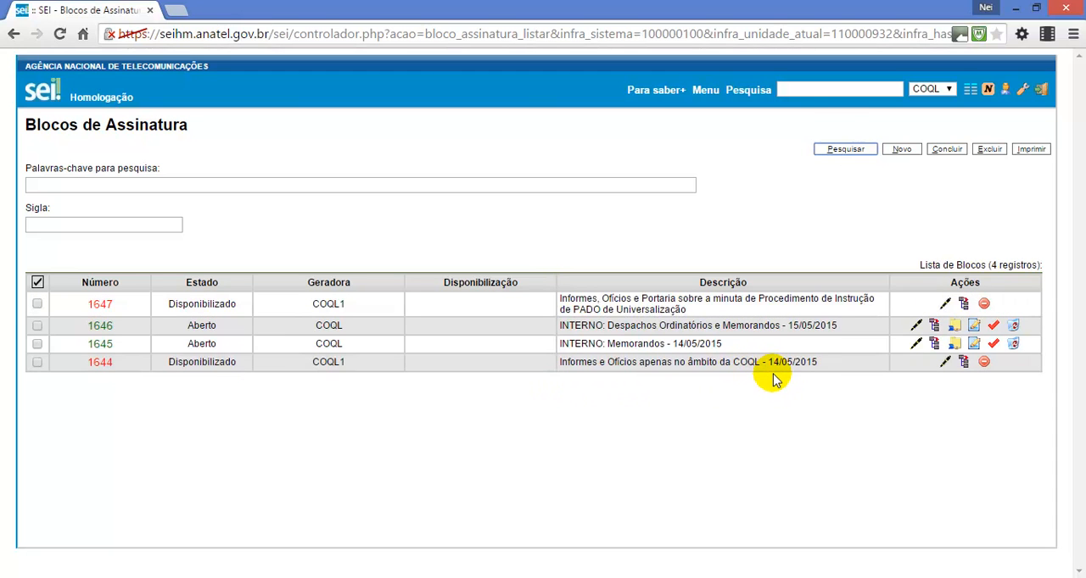
click(964, 366)
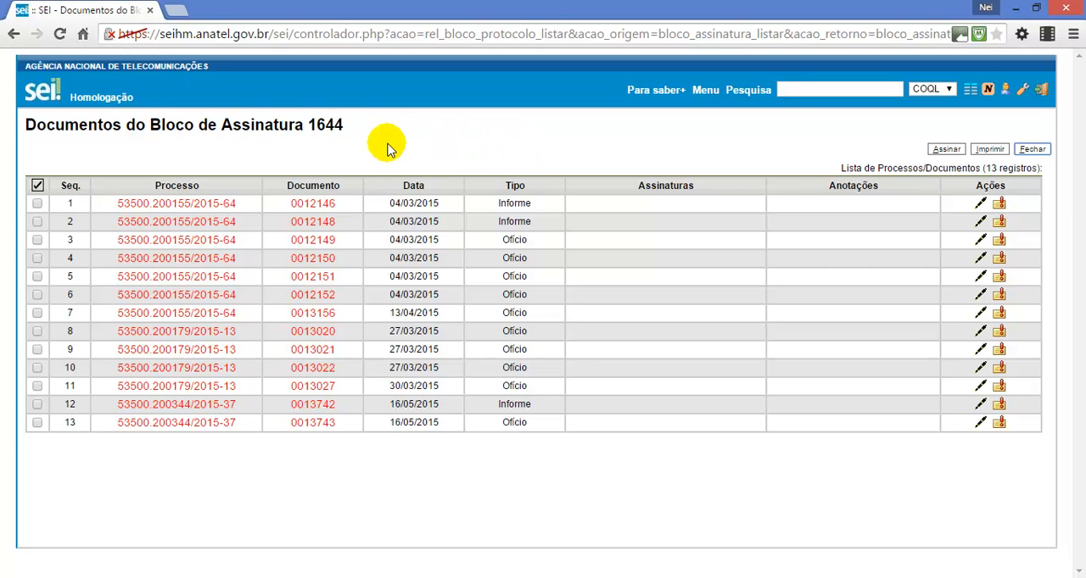
Read through Informes 0012146 and 0012148 of the block, closing each one after viewing
click(323, 208)
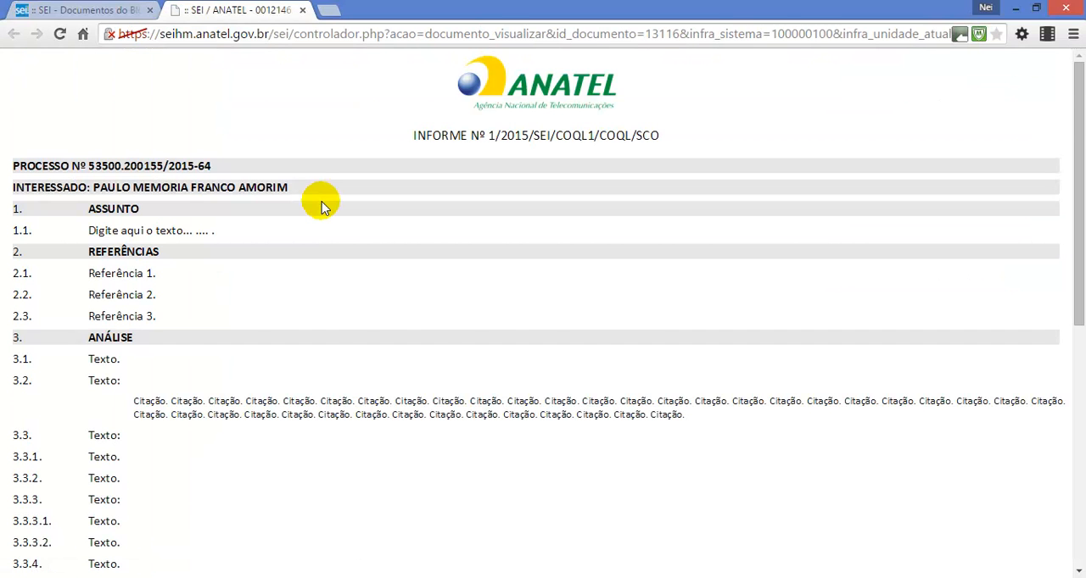
scroll(323, 208, down, 6)
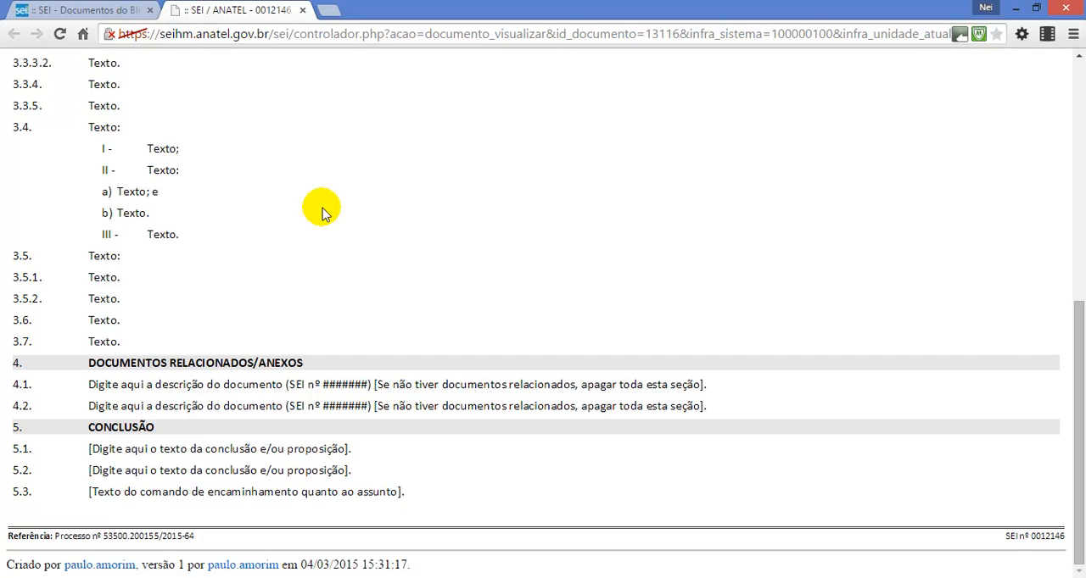
click(302, 10)
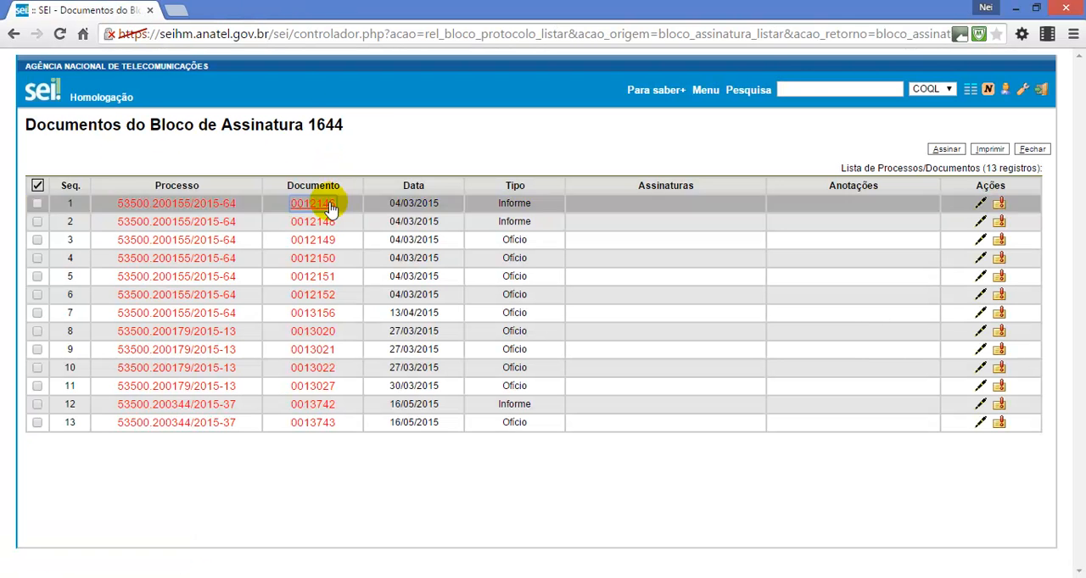
click(323, 222)
scroll(289, 169, down, 6)
scroll(289, 169, up, 5)
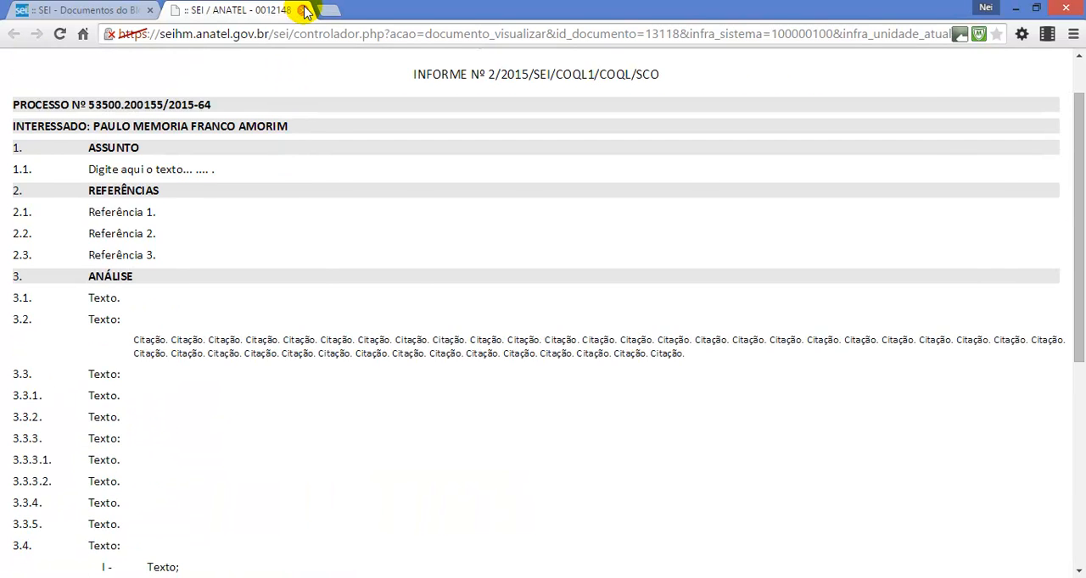
click(304, 10)
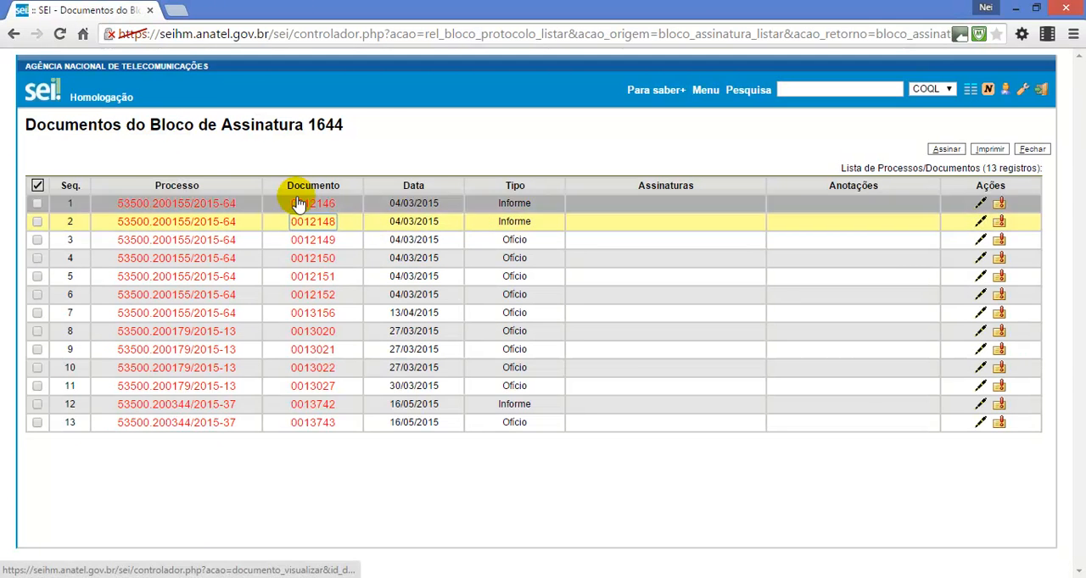
click(38, 185)
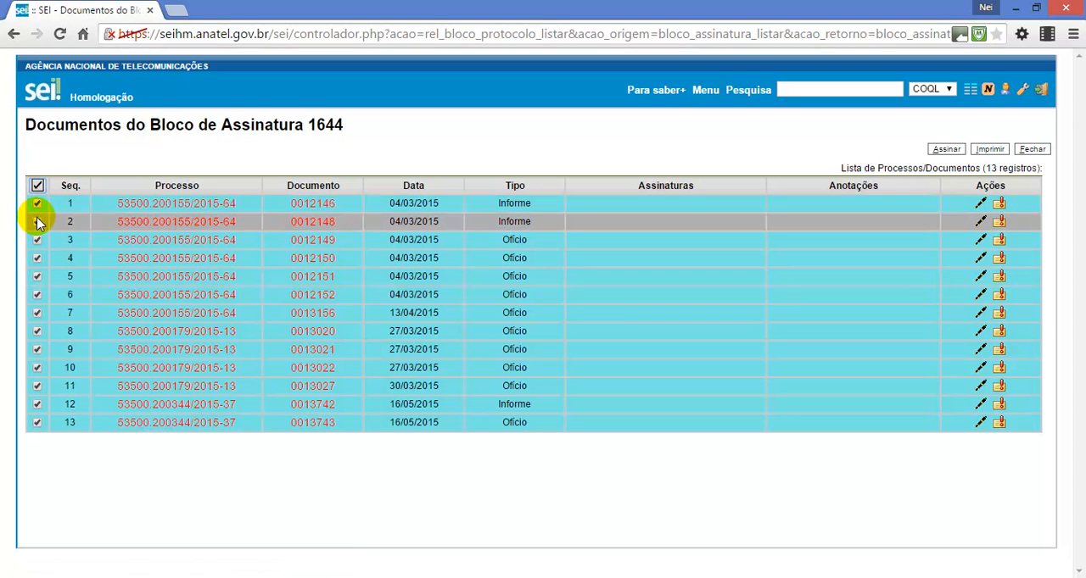
click(36, 258)
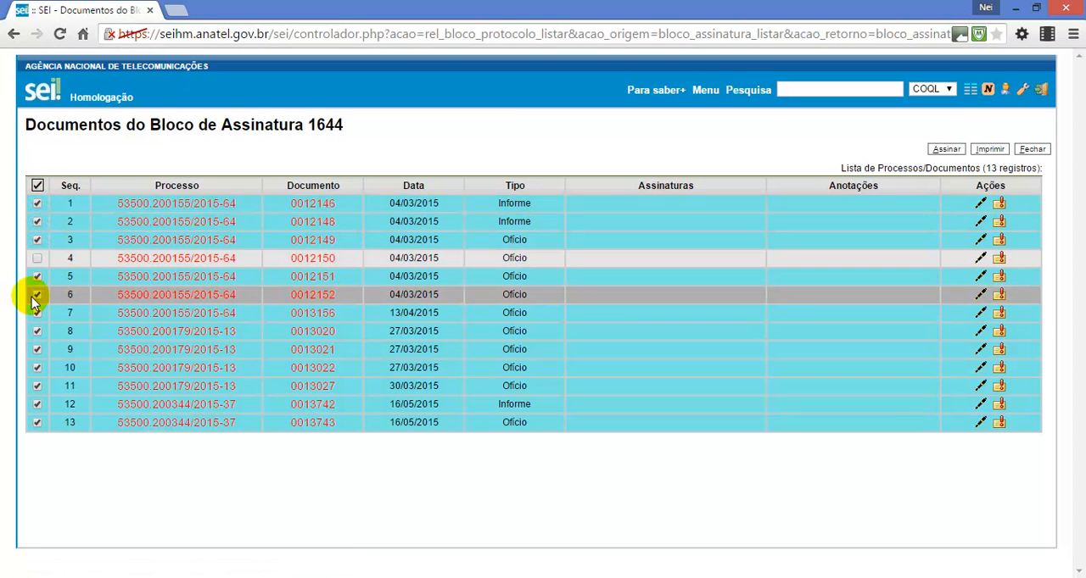
click(37, 294)
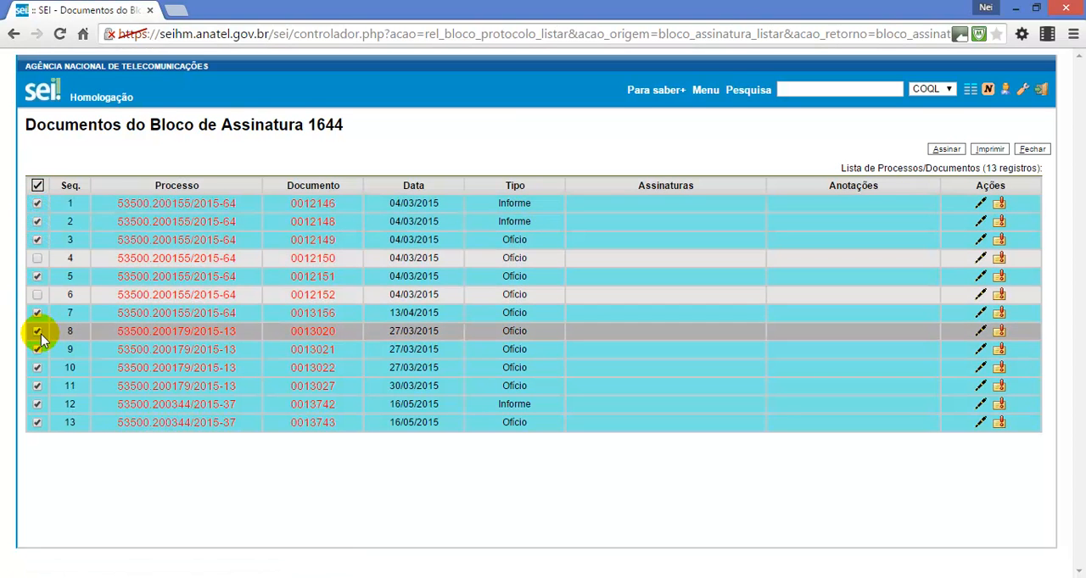
click(36, 184)
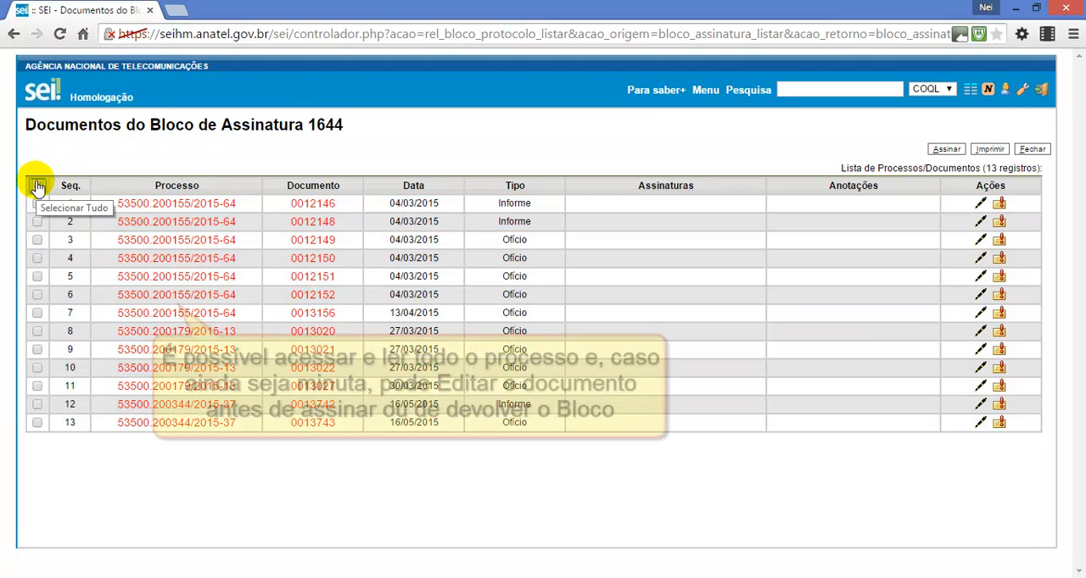
Open process 53500.200155/2015-64 from the block, append "Correção." to item 1.1 of Informe 1, save it and view Informe 2
click(148, 204)
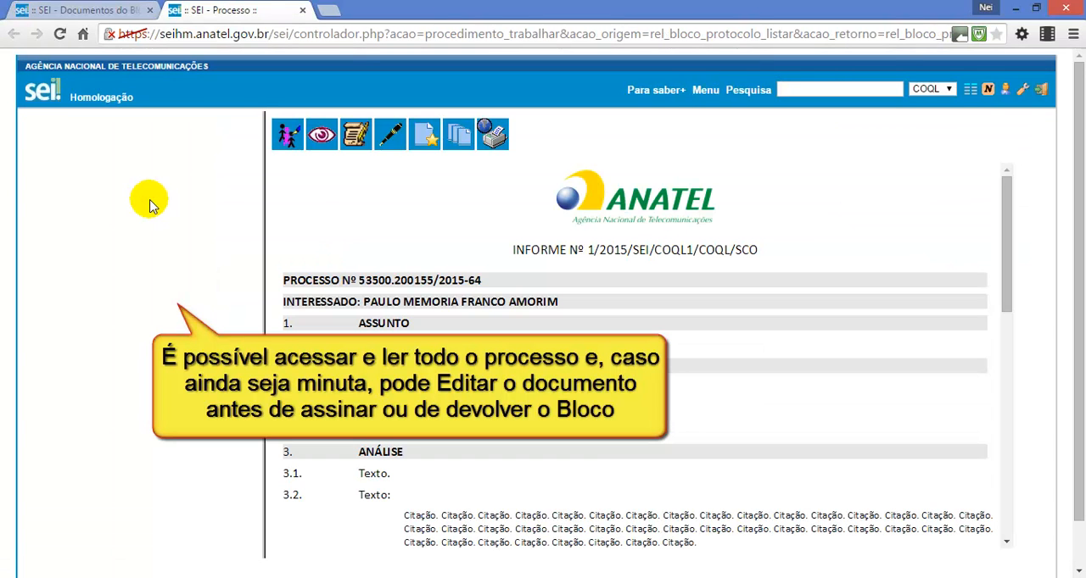
drag(264, 168, 258, 167)
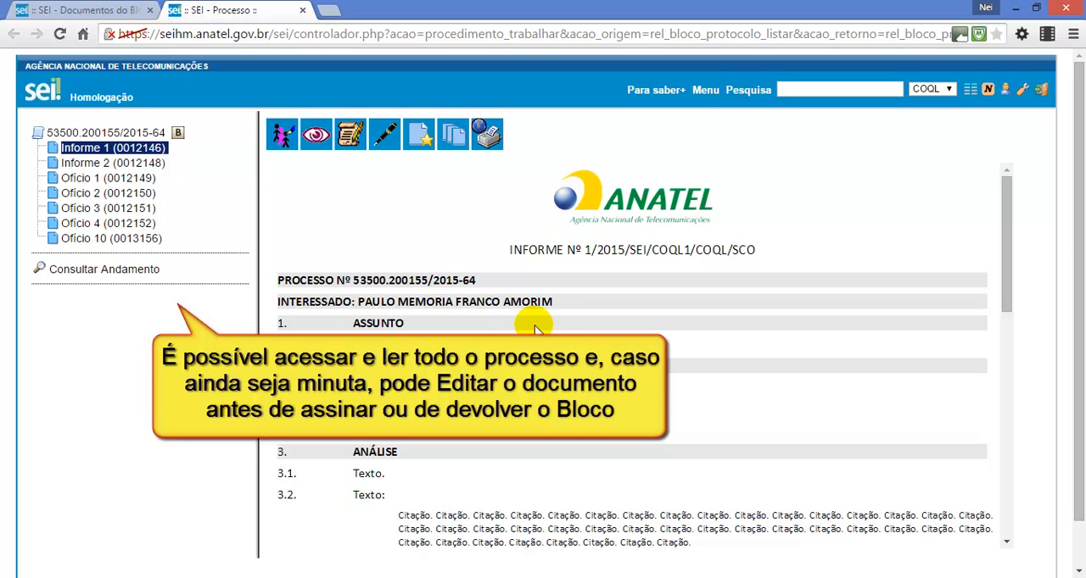
click(355, 136)
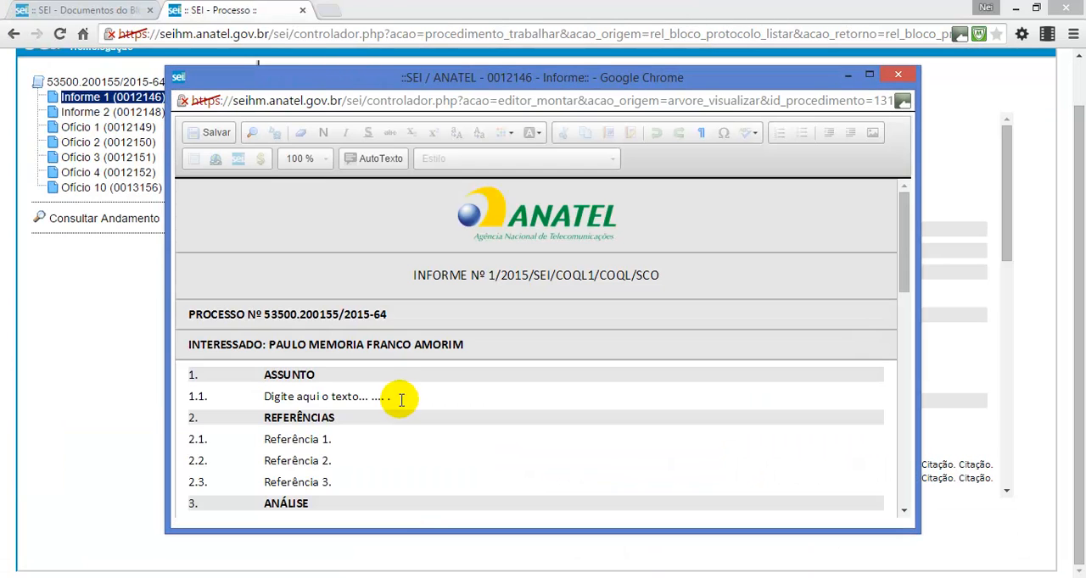
click(396, 398)
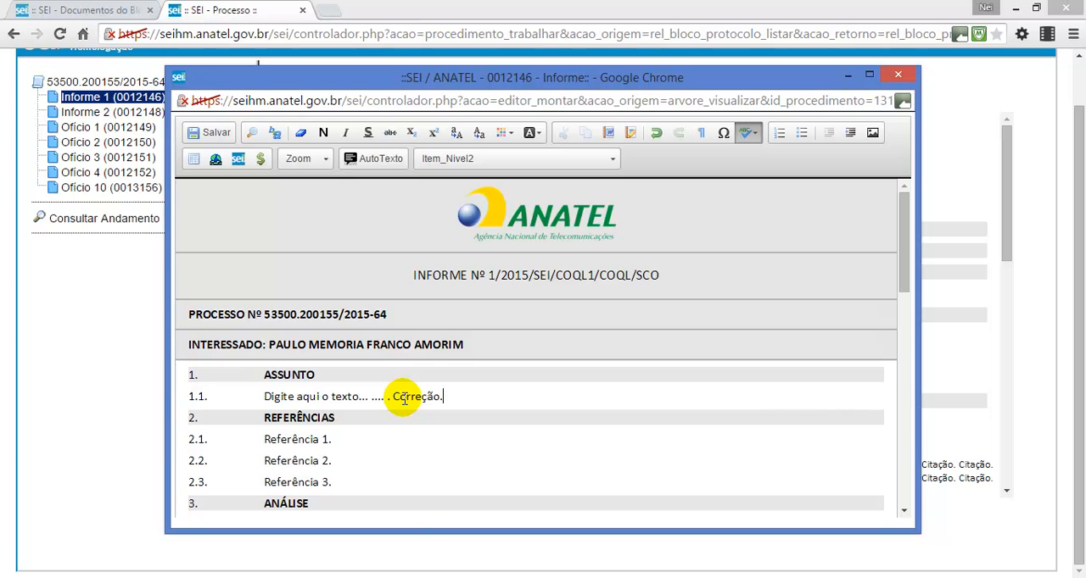
click(216, 133)
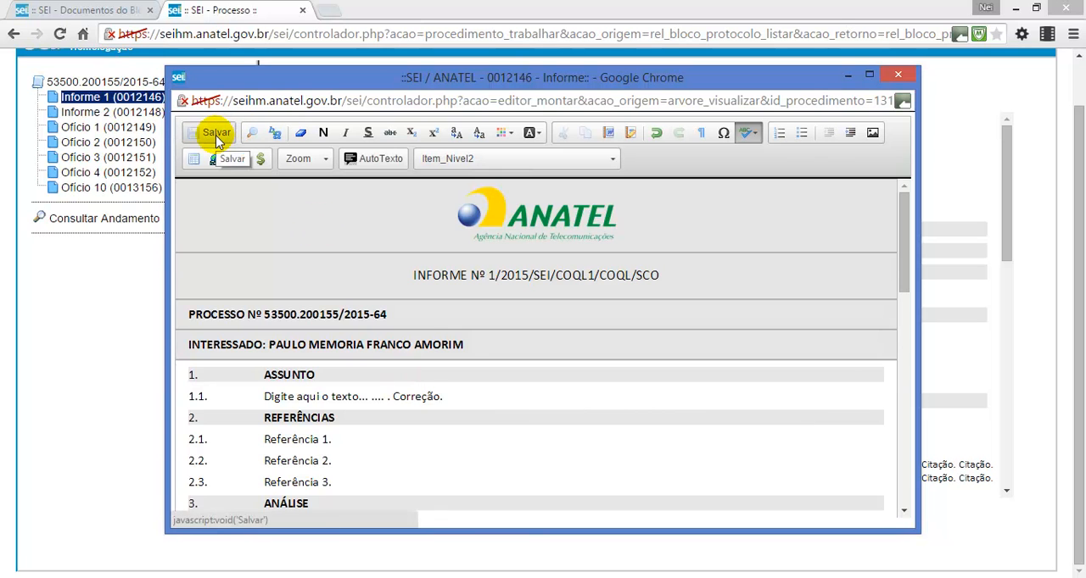
click(897, 74)
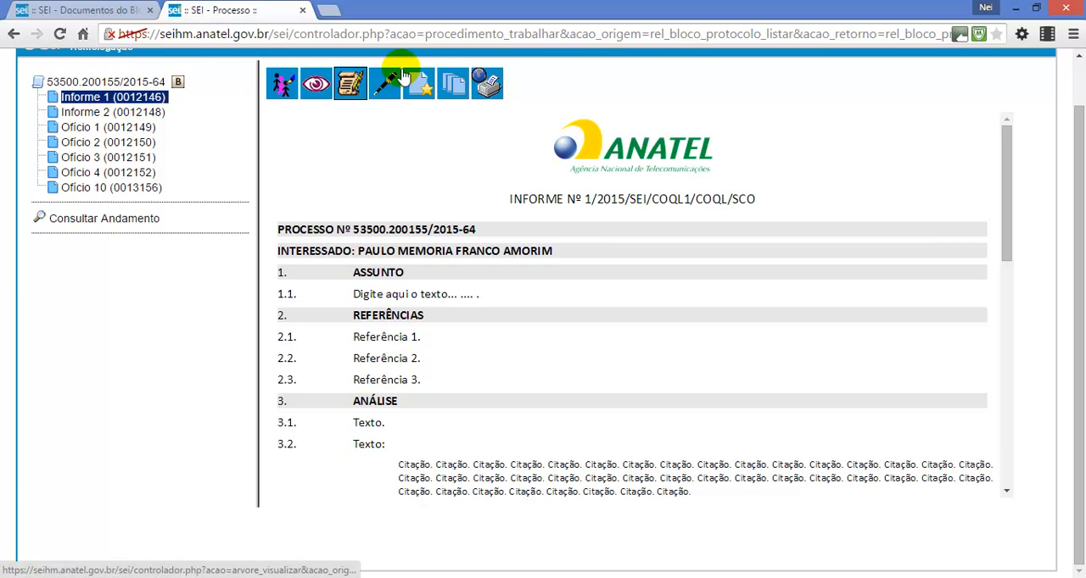
click(157, 112)
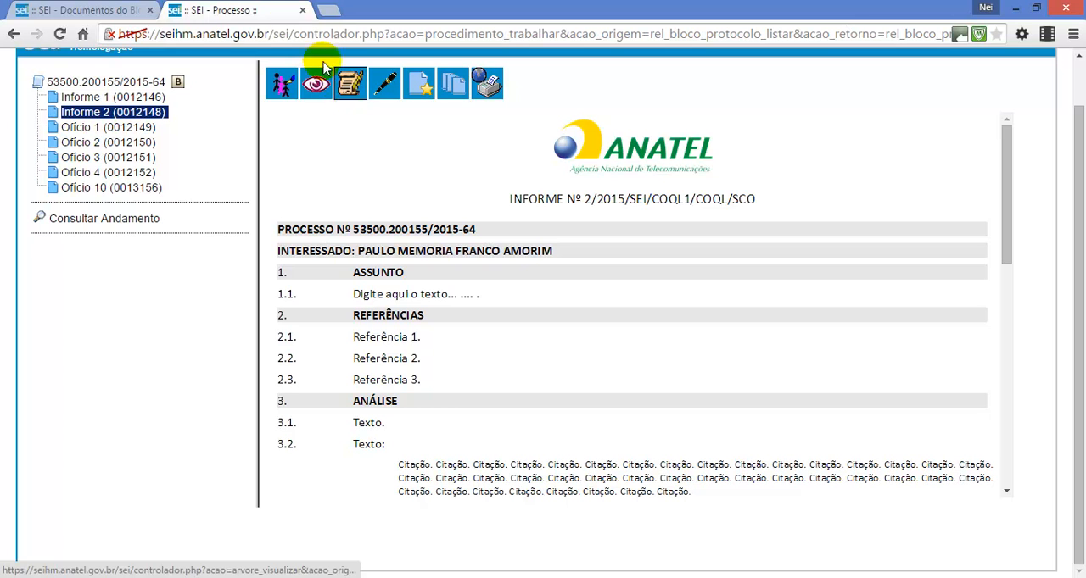
click(304, 11)
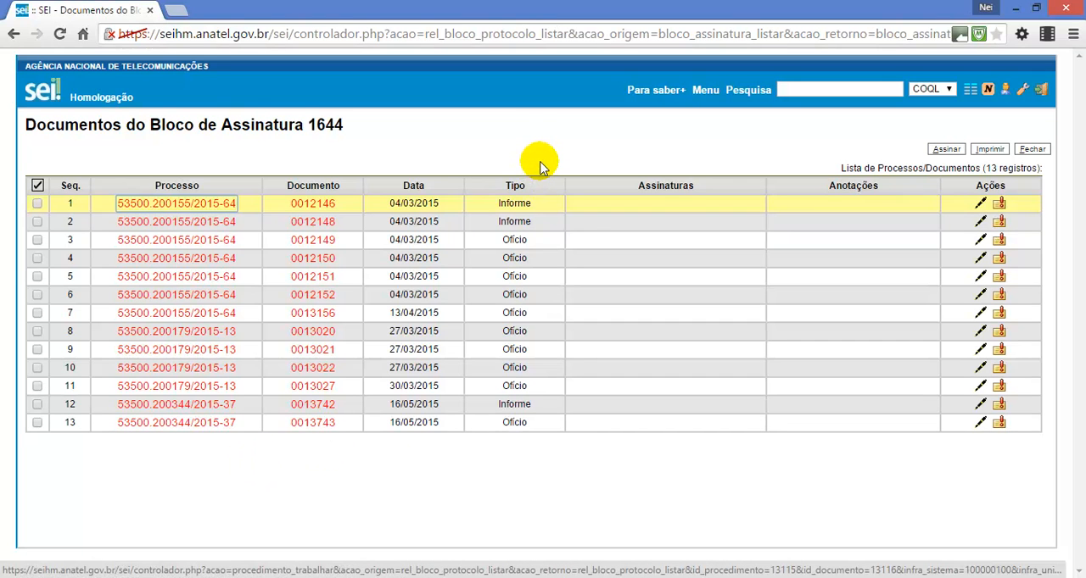
Select every document in block 1644 except Ofícios 0012149 and 0013743 and sign them with the signer's account password
click(37, 188)
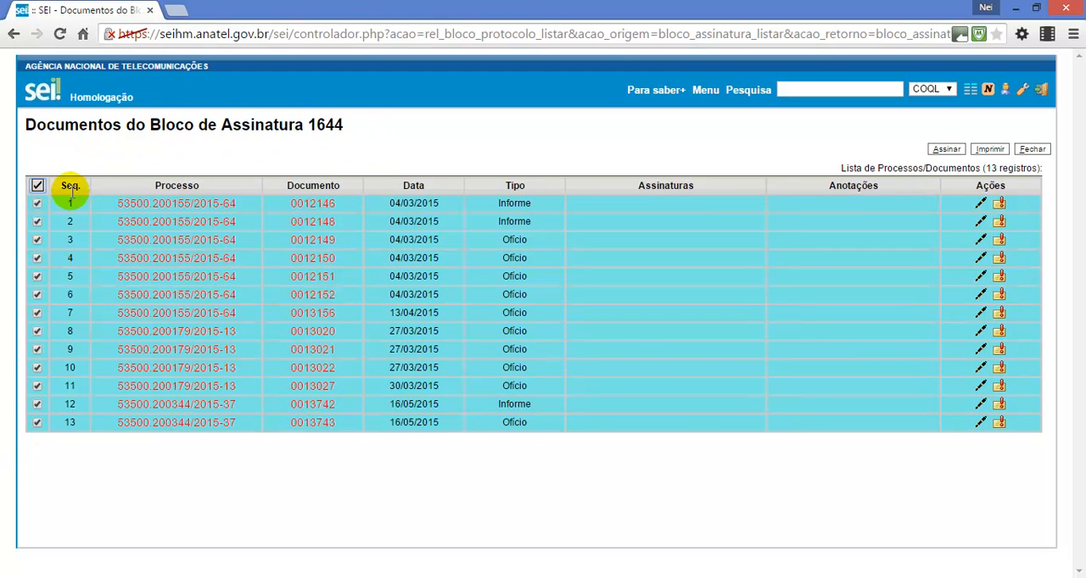
click(37, 241)
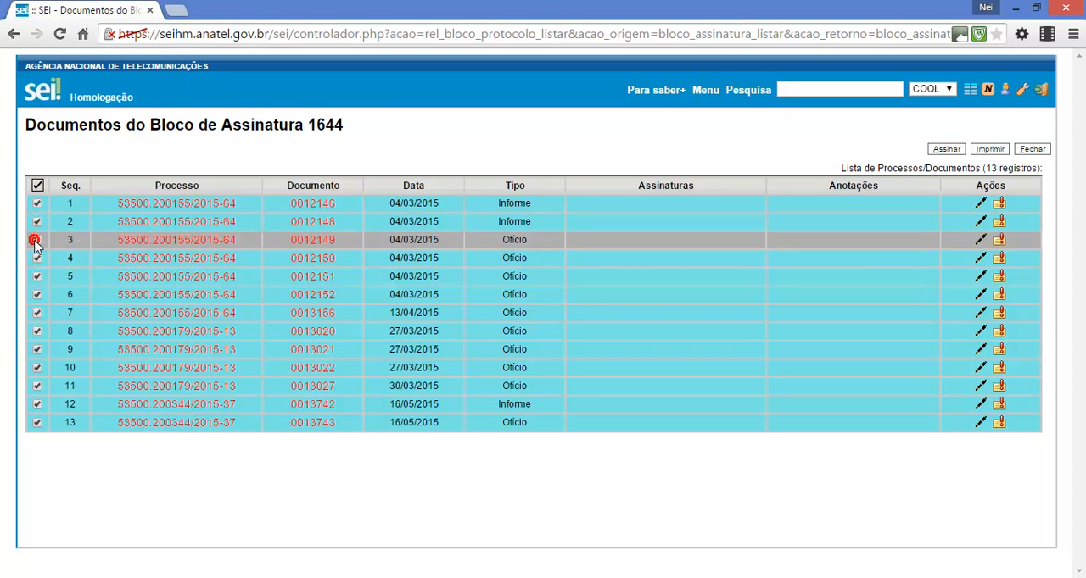
click(36, 422)
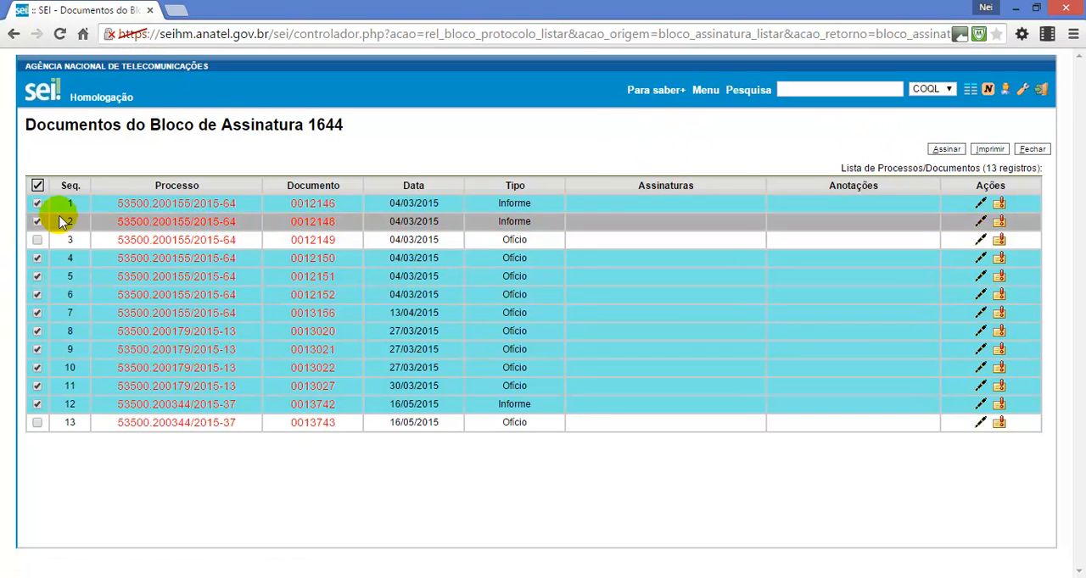
click(943, 153)
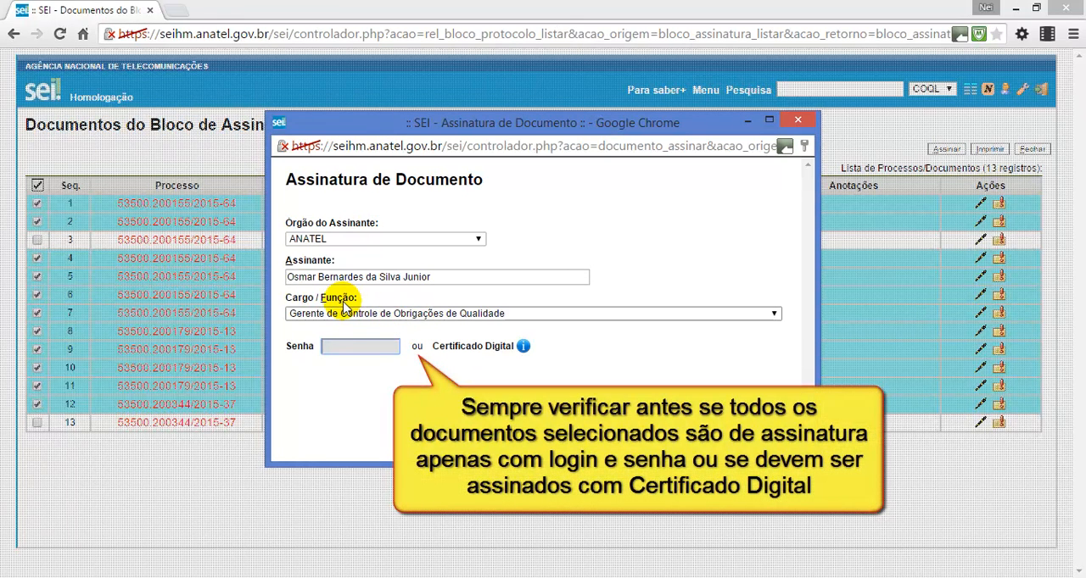
click(366, 348)
click(363, 347)
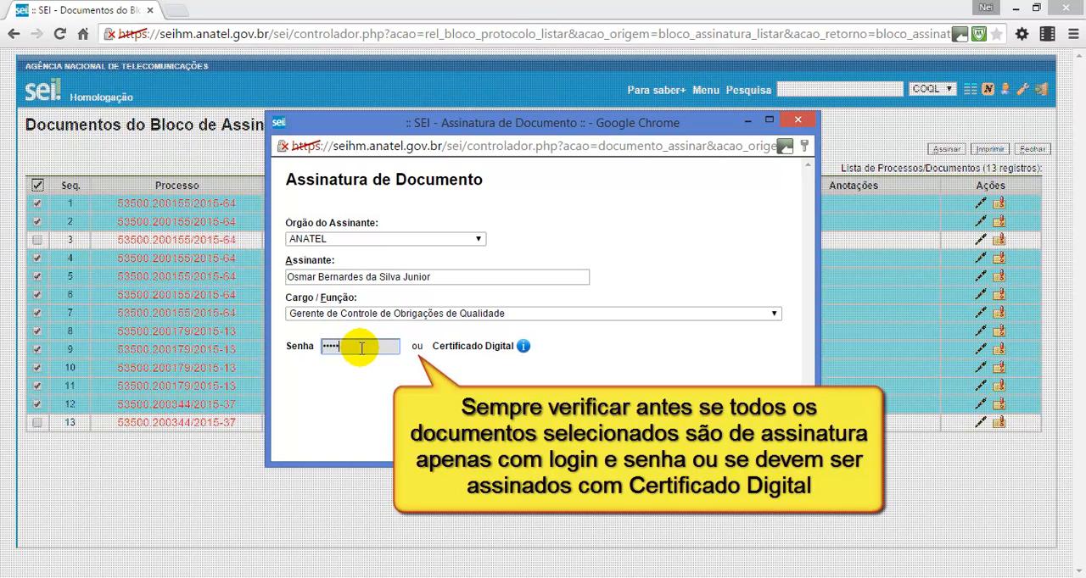
key(Return)
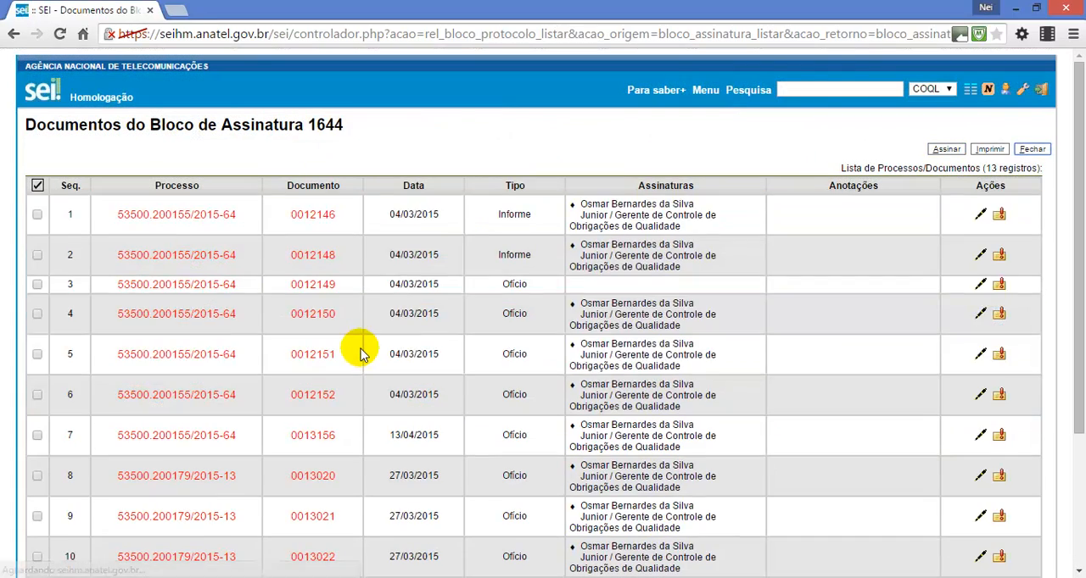
Annotate the unsigned Ofício 0012149 with "Ainda ajustar o item 2, conforme conversamos" followed by the manager's first name, and save the note
scroll(610, 216, down, 1)
scroll(610, 216, down, 1)
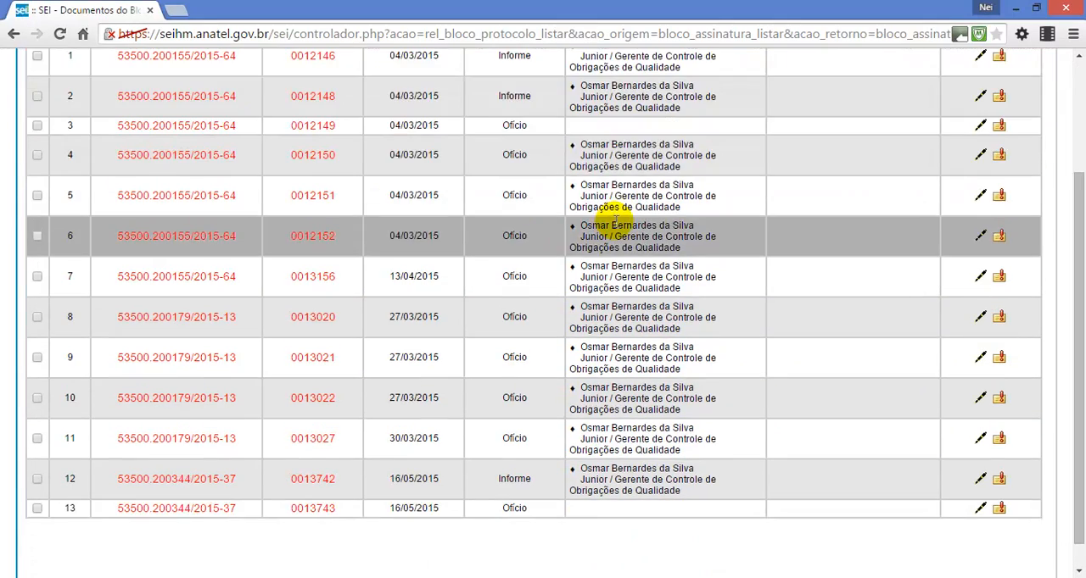
scroll(704, 399, up, 1)
scroll(712, 297, up, 1)
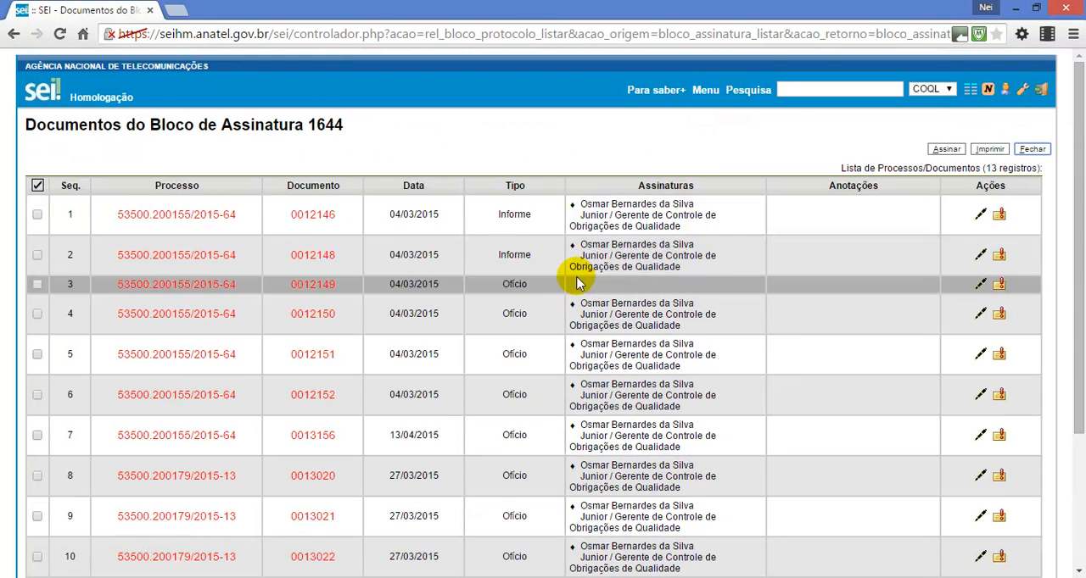
scroll(552, 230, down, 1)
scroll(547, 339, down, 1)
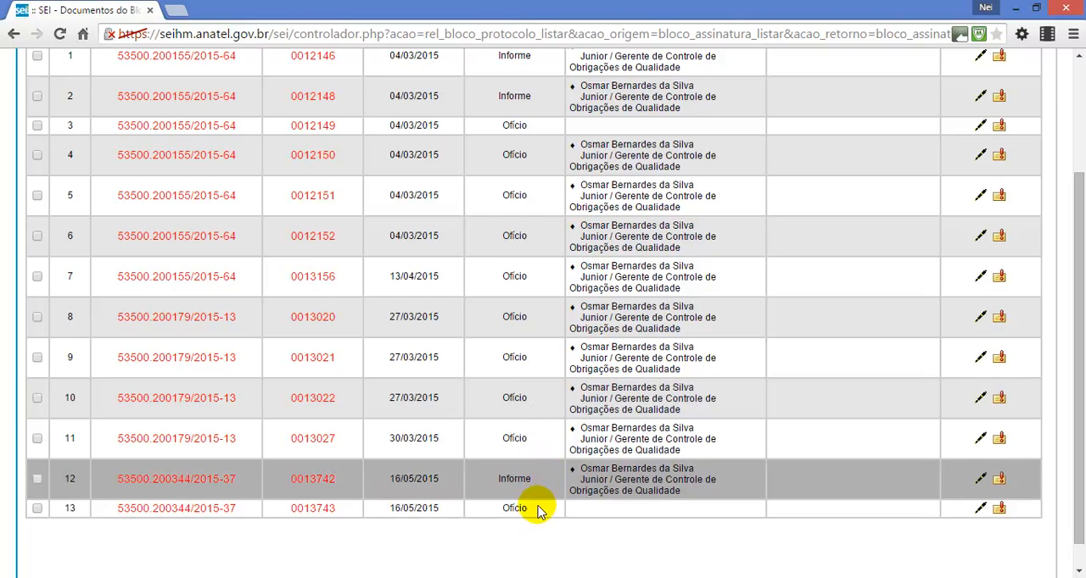
scroll(594, 146, up, 1)
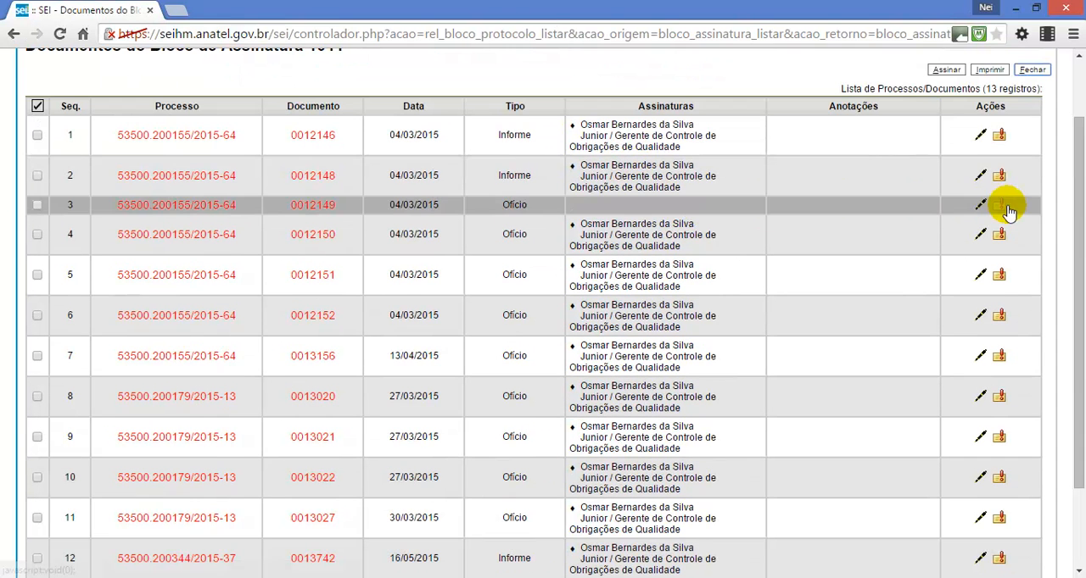
click(999, 205)
click(545, 317)
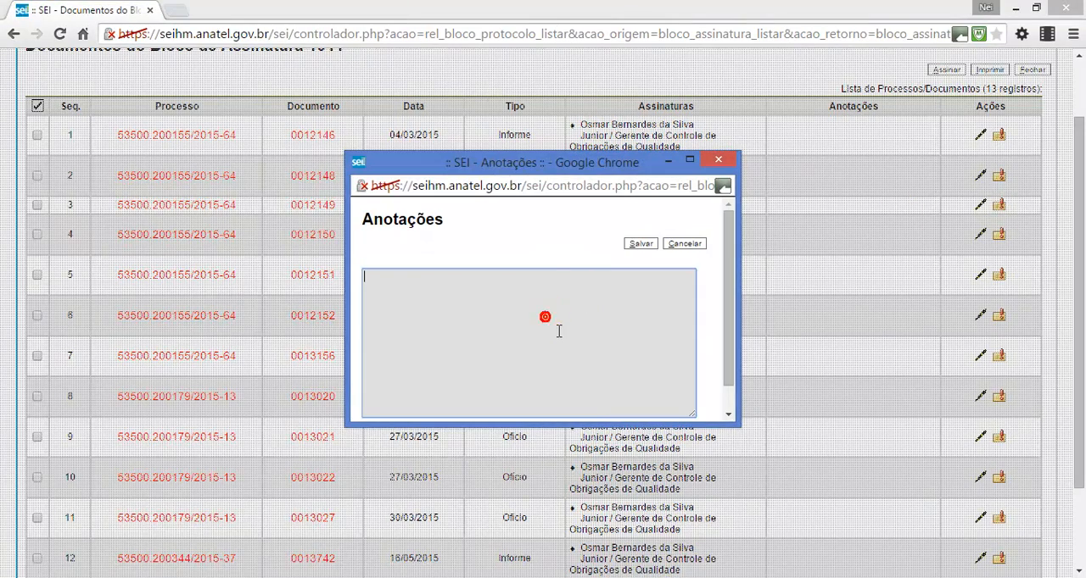
text(Ainda ajustar o item 2, conforme conversamos - Osmar)
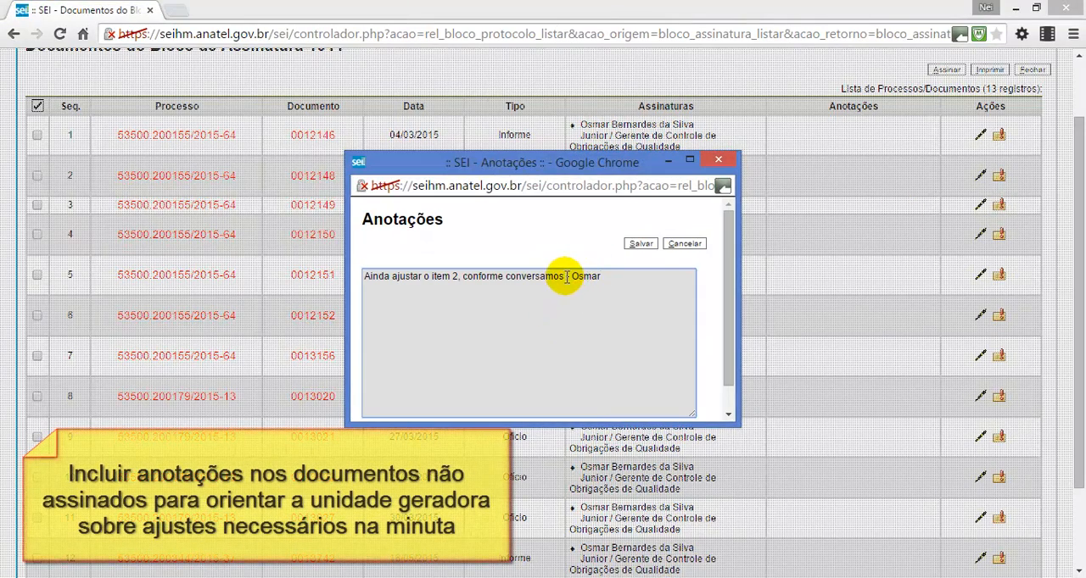
shift+click(565, 277)
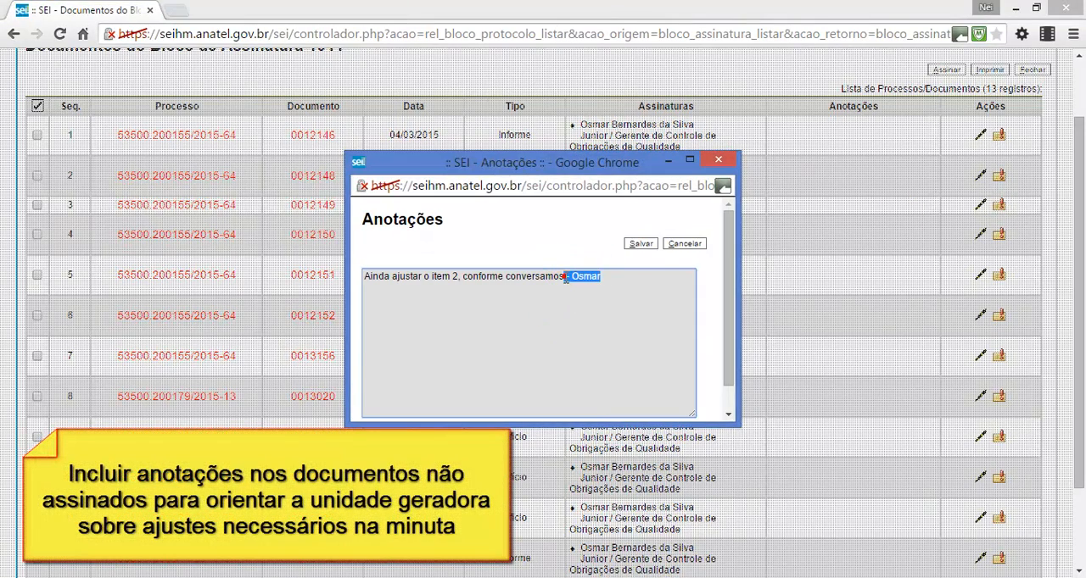
click(616, 285)
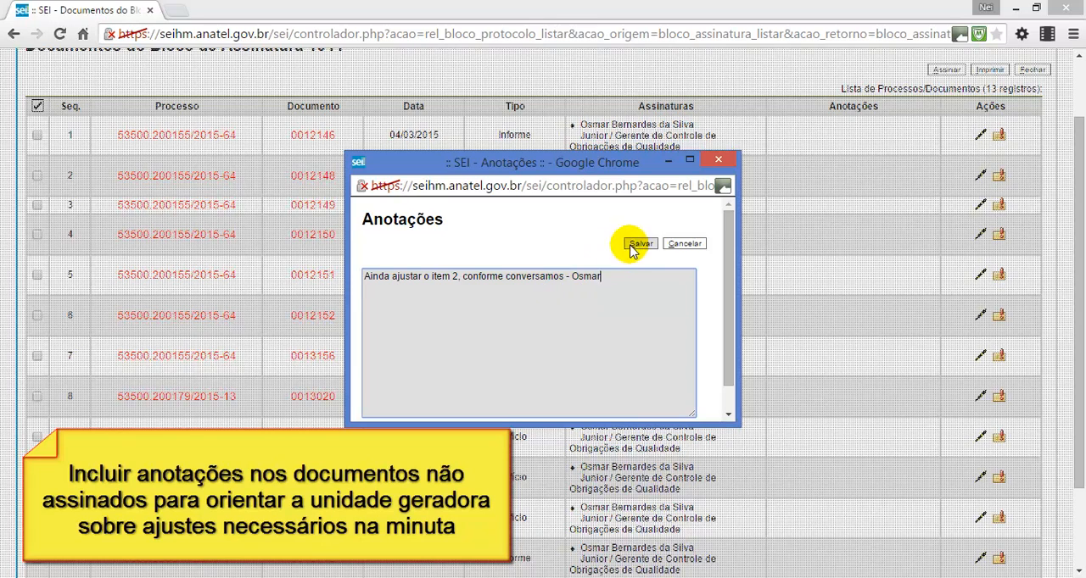
click(637, 245)
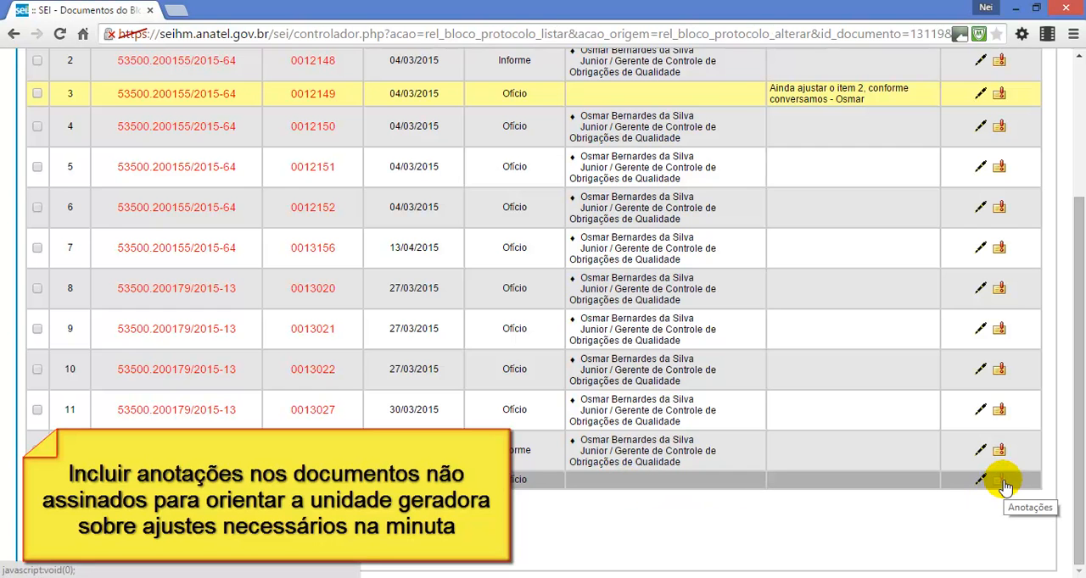
Save the annotation "Os itens 3, 4 e 5 precisam ser revistos, pois os números estão errados" plus the manager's first name on Ofício 0013743
click(999, 480)
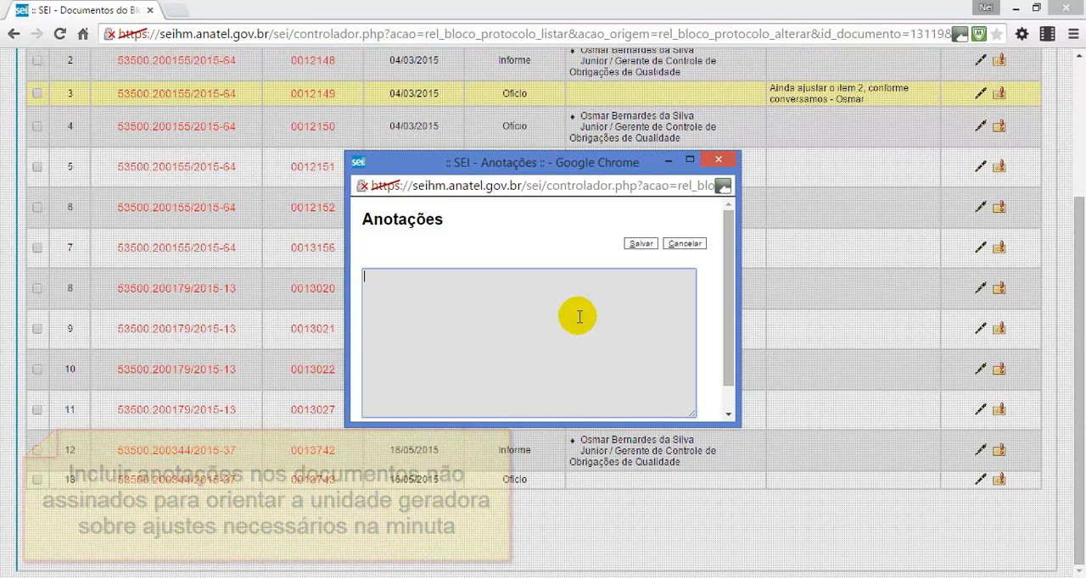
text(Os itens 3, 4 e 5 precisam ser revistos, pois os números estão errados - Osmar)
click(642, 245)
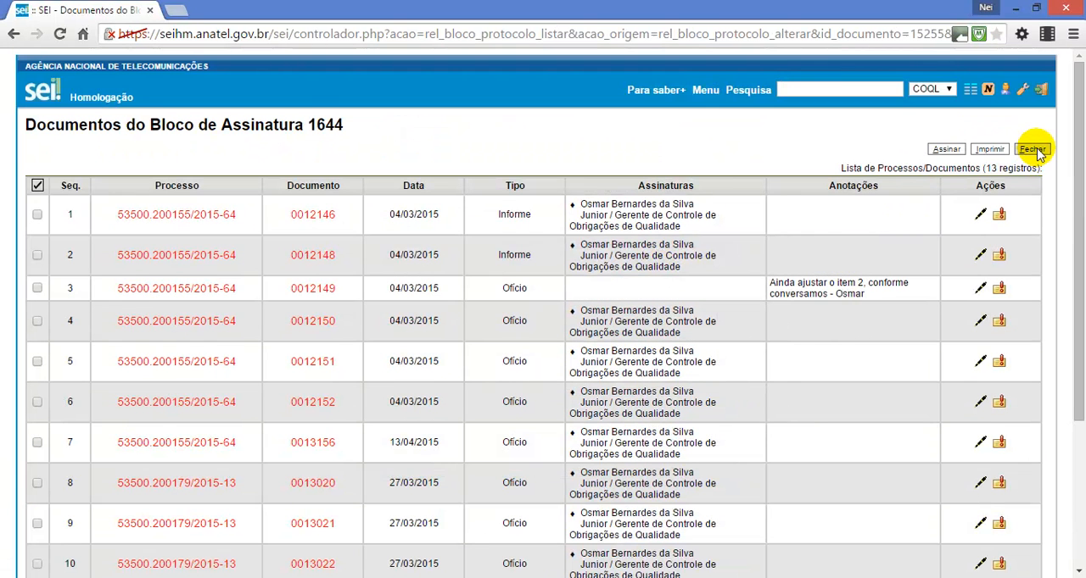
Close the document list of block 1644 and return the block to the unit that generated it
scroll(781, 233, down, 2)
scroll(588, 218, up, 3)
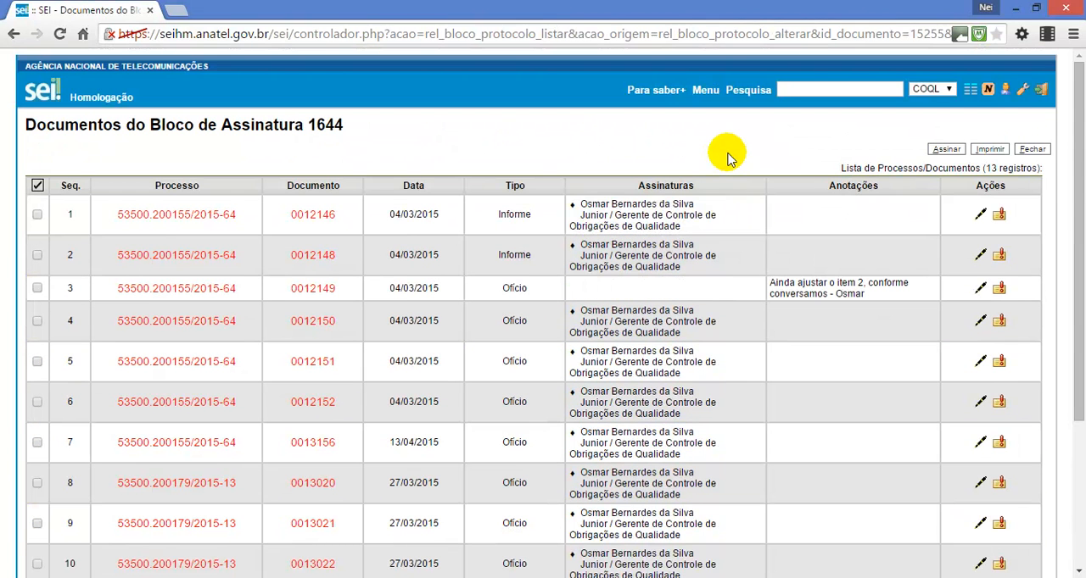
click(1031, 149)
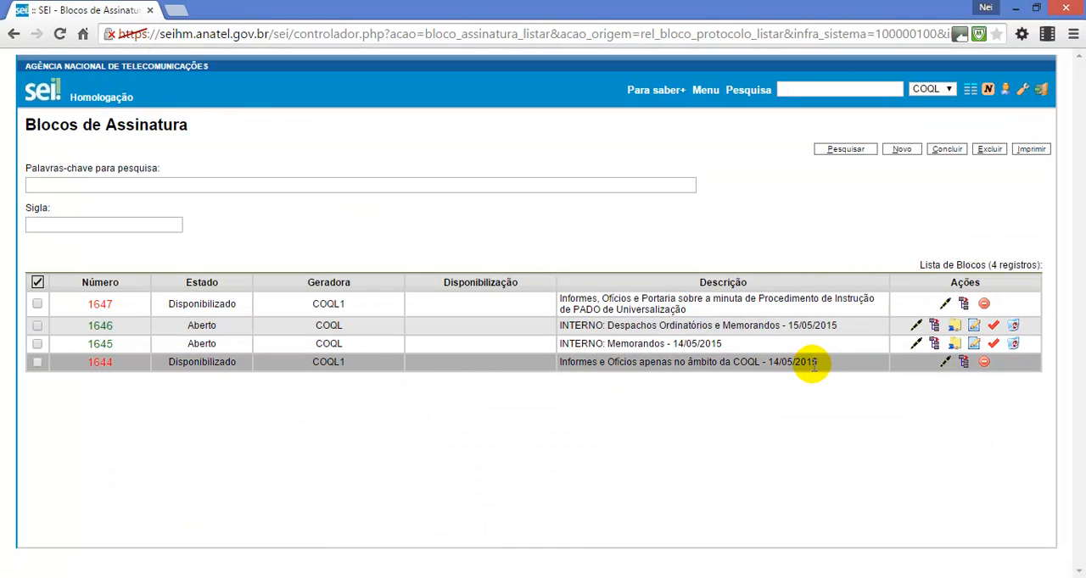
click(984, 363)
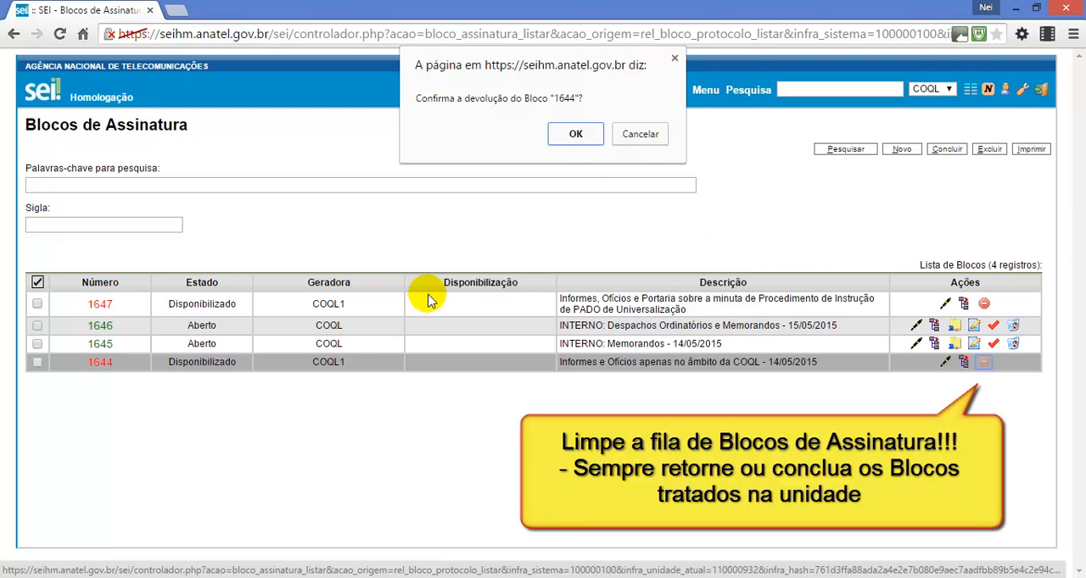
click(577, 136)
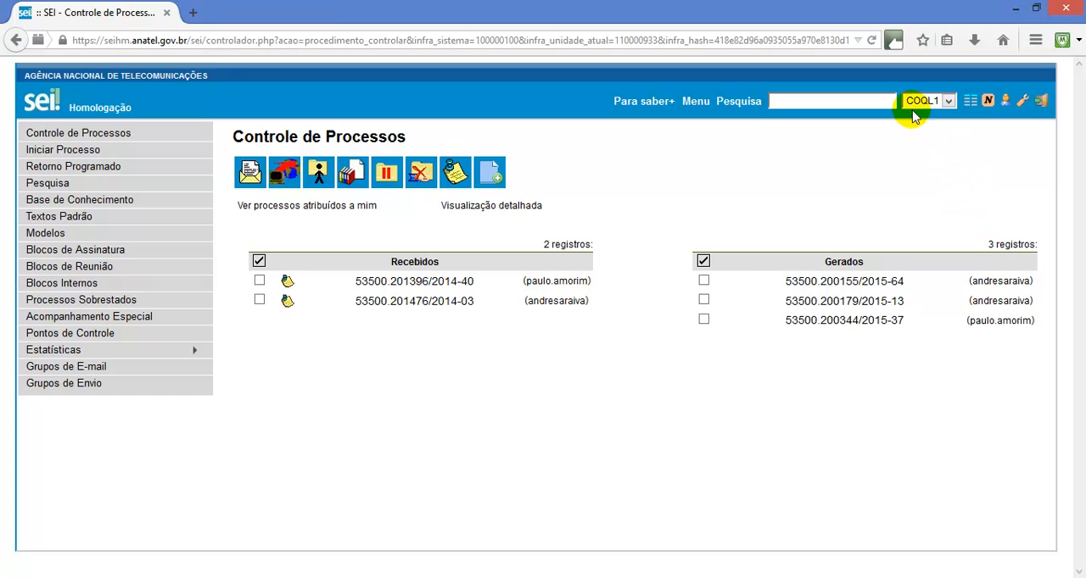
In the COQL1 unit's session in Firefox, list the documents of returned signature block 1644 and examine their signatures and annotations
click(116, 251)
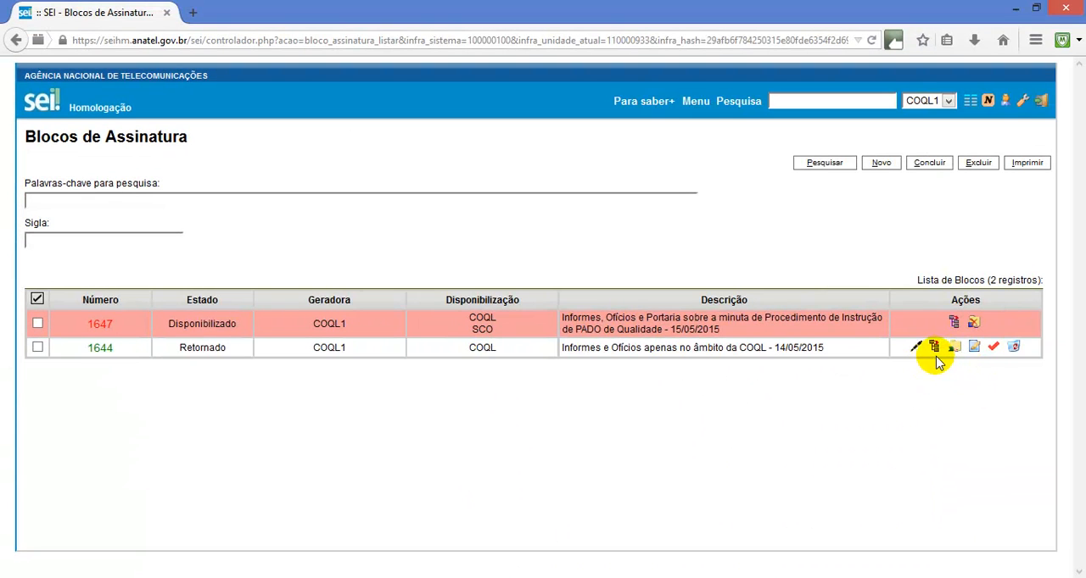
click(936, 348)
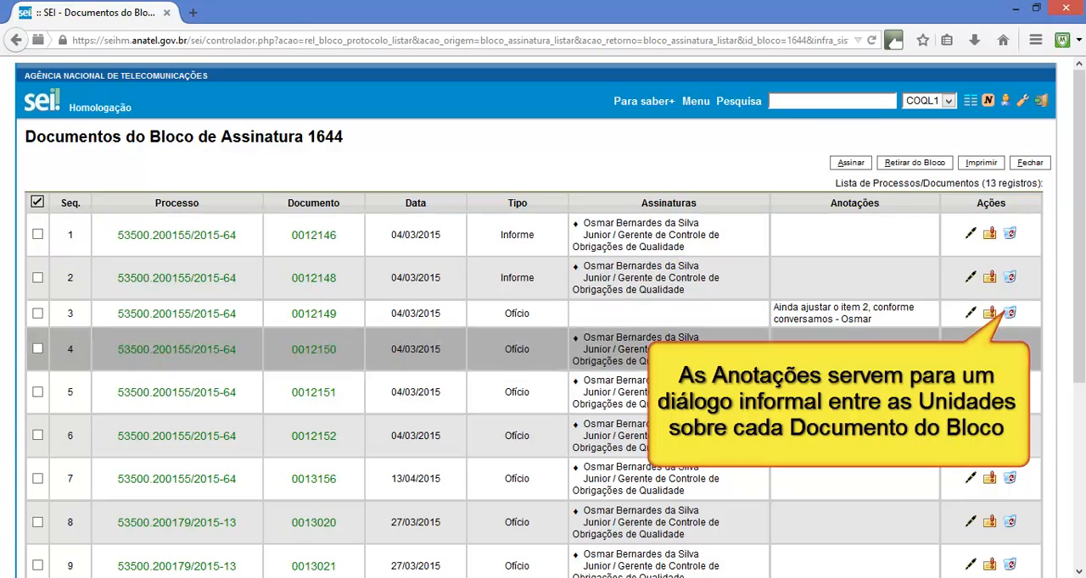
scroll(339, 381, down, 3)
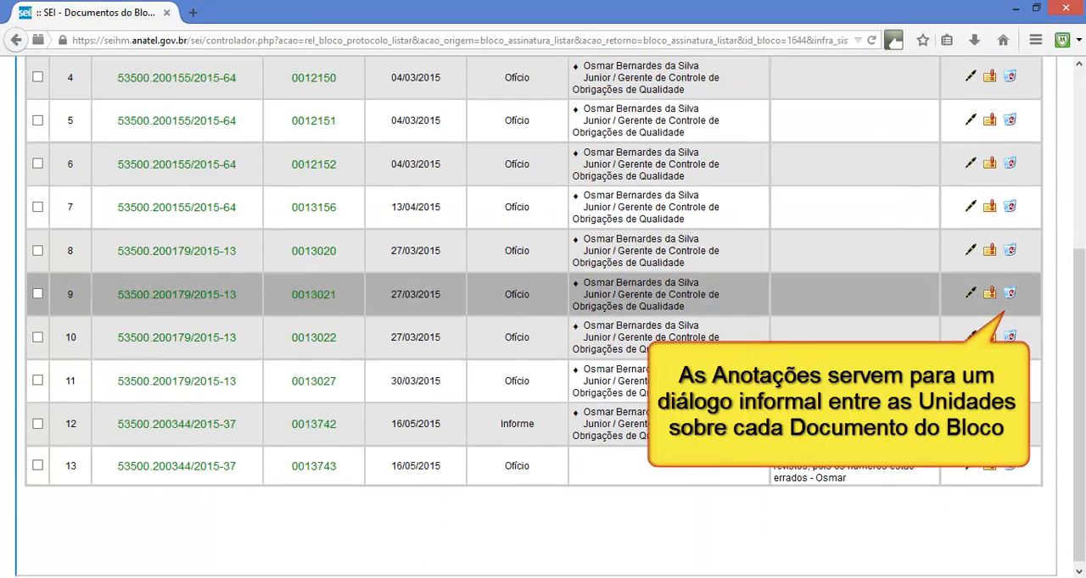
scroll(843, 307, up, 4)
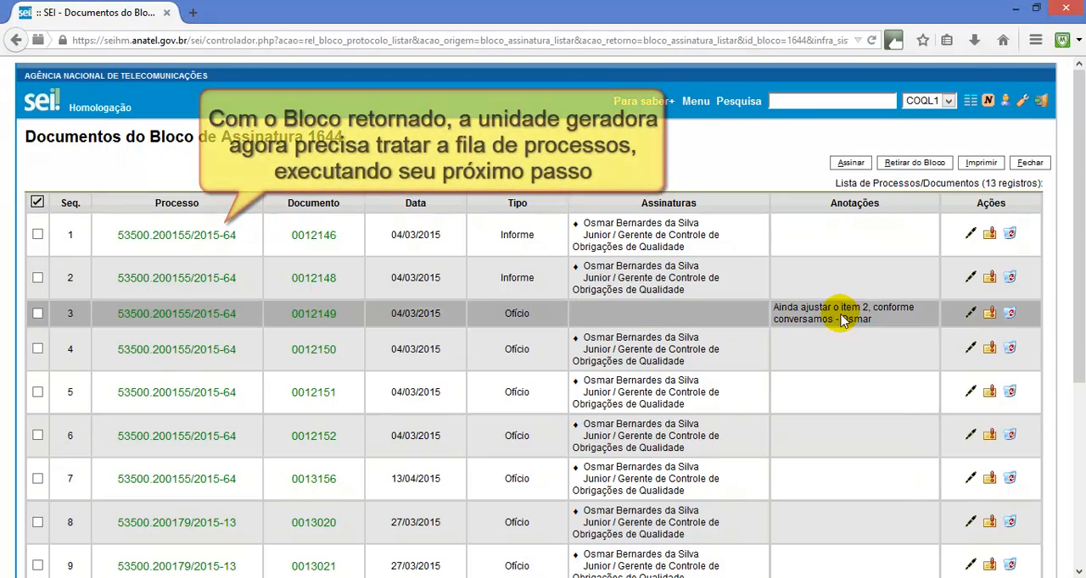
scroll(814, 397, down, 5)
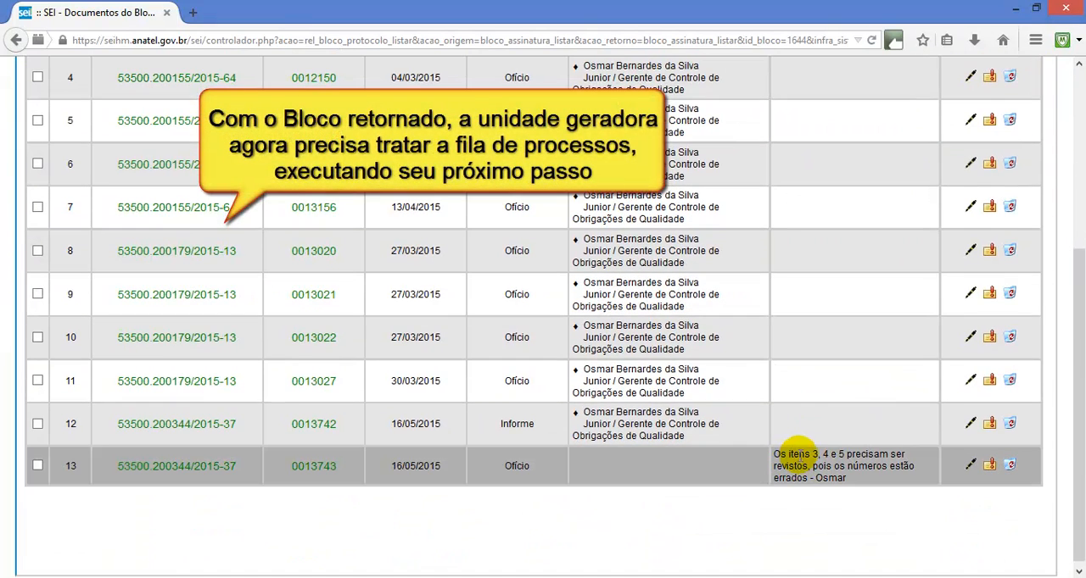
scroll(797, 453, up, 5)
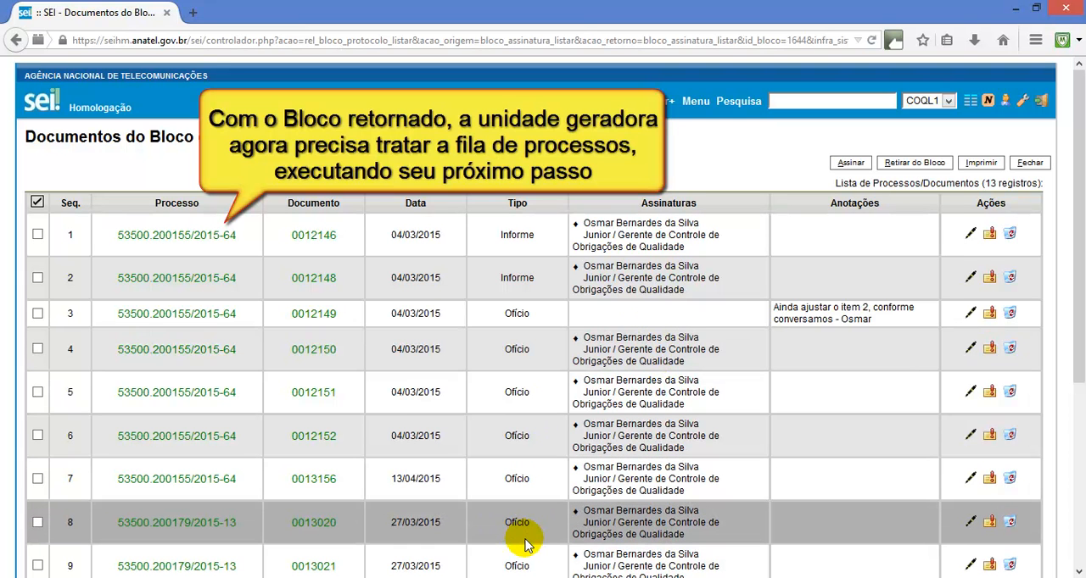
scroll(524, 543, down, 2)
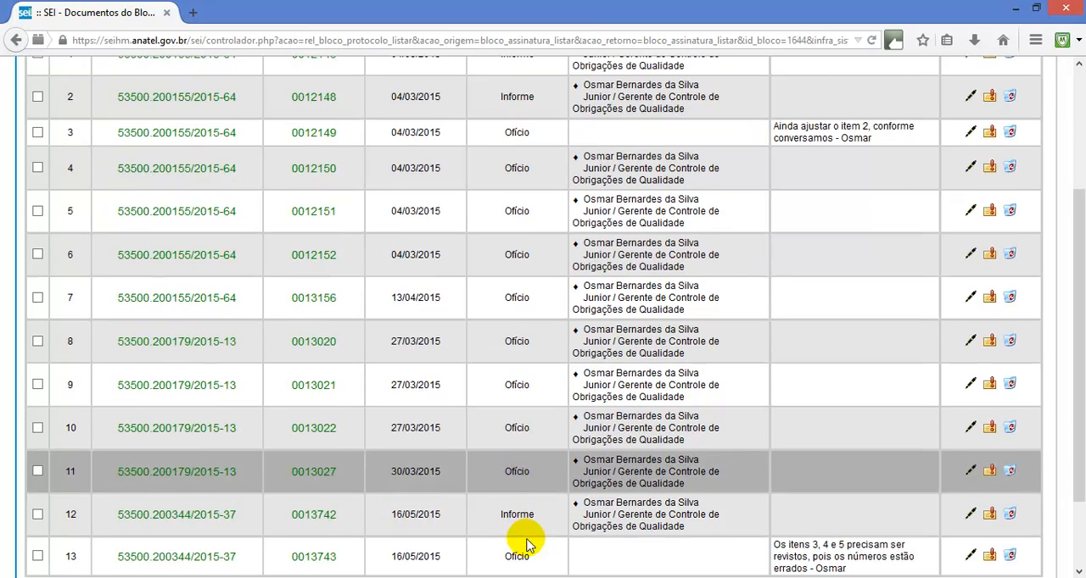
scroll(519, 539, down, 1)
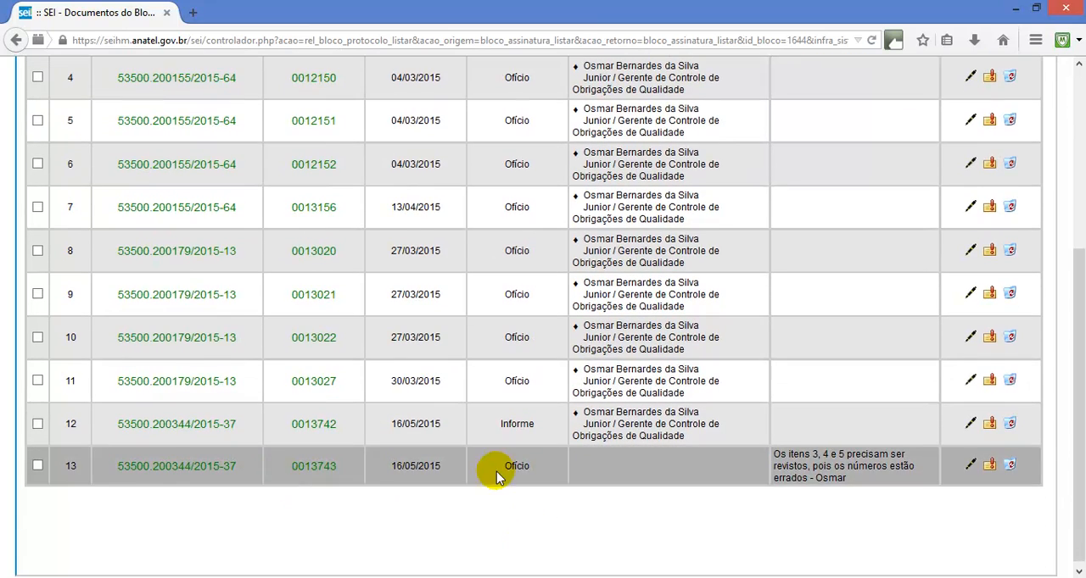
scroll(717, 496, up, 3)
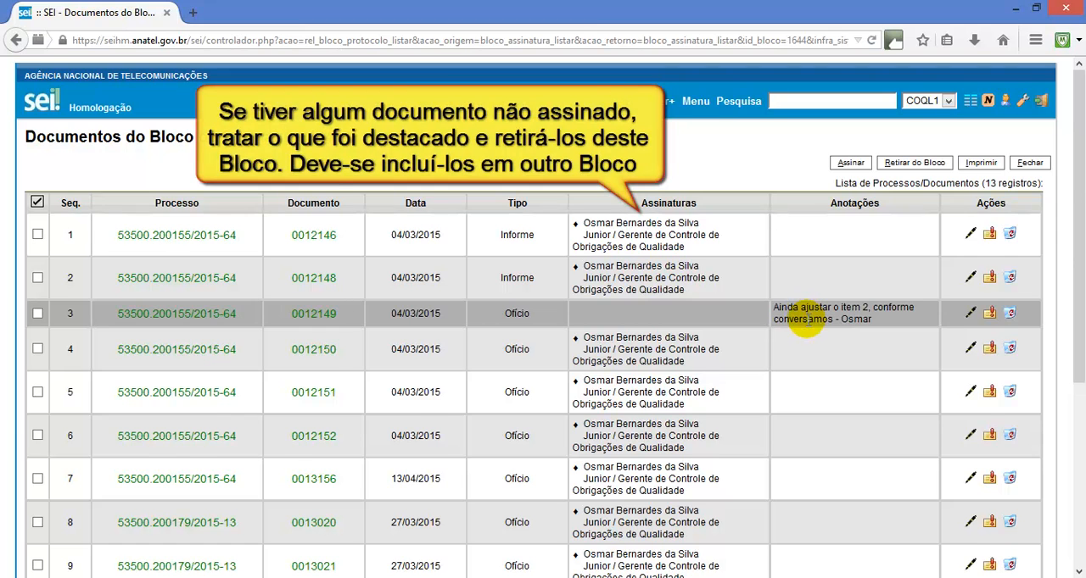
scroll(806, 318, down, 2)
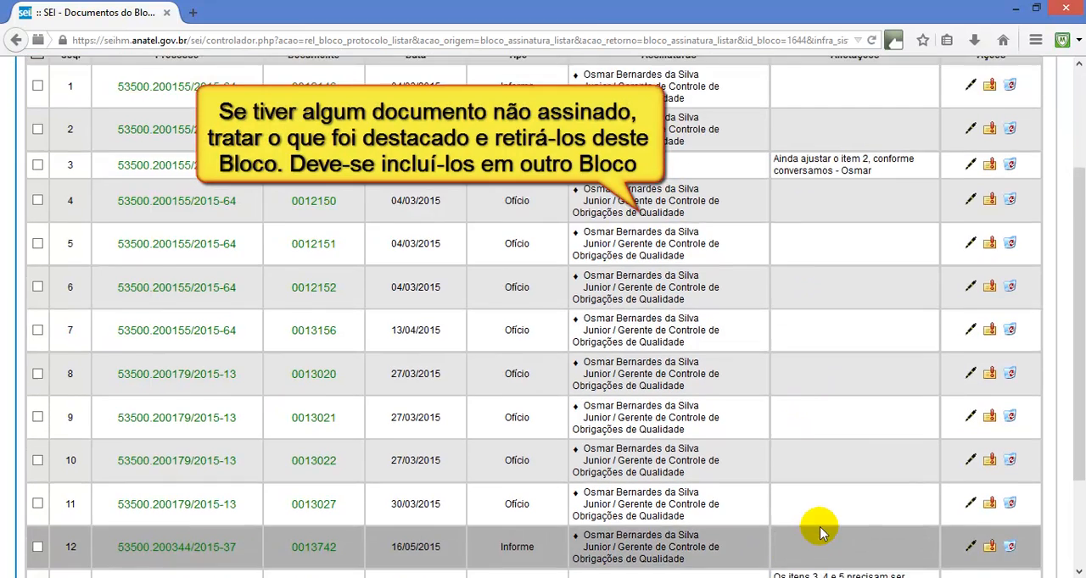
scroll(819, 526, up, 2)
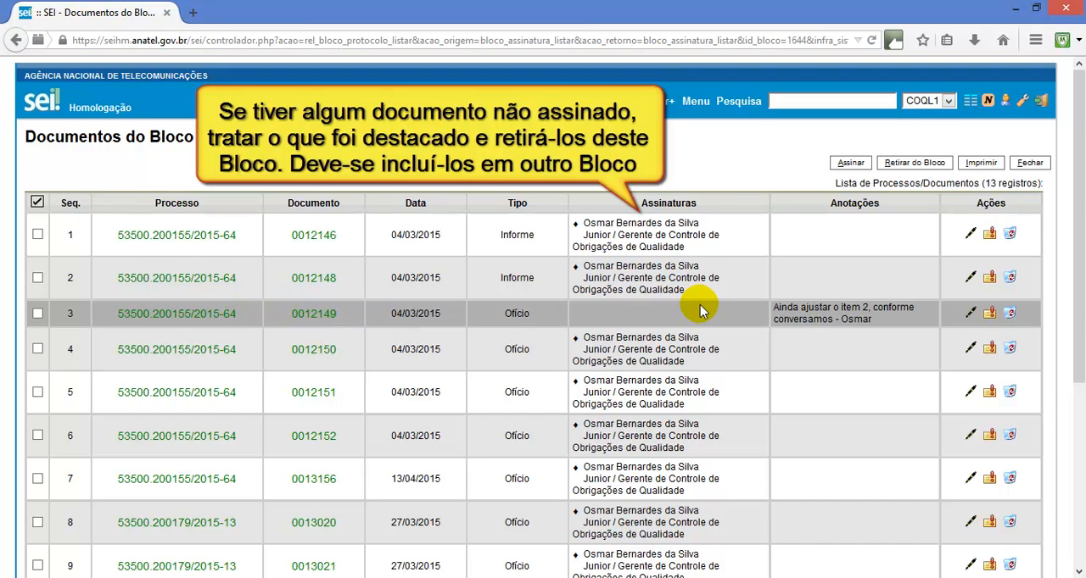
scroll(708, 323, down, 3)
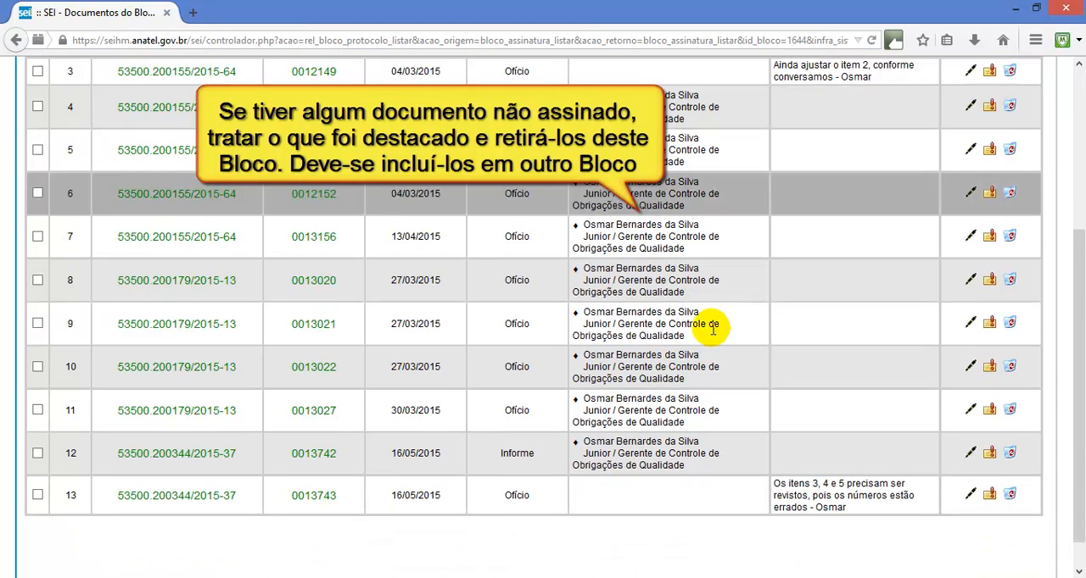
Remove the unsigned Ofícios 0012149 and 0013743 from signature block 1644
scroll(763, 462, up, 1)
scroll(797, 449, up, 2)
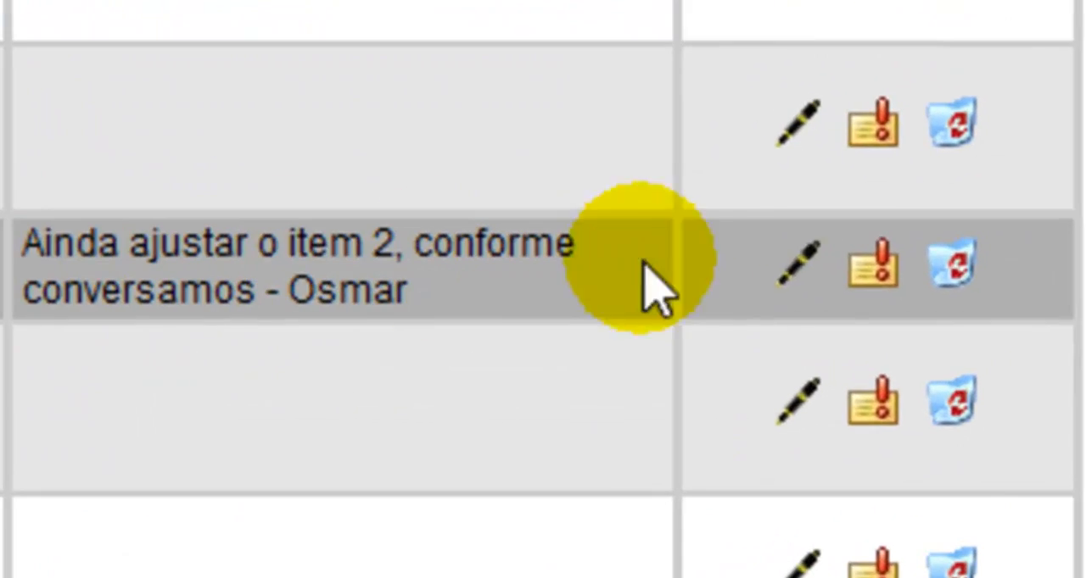
click(950, 258)
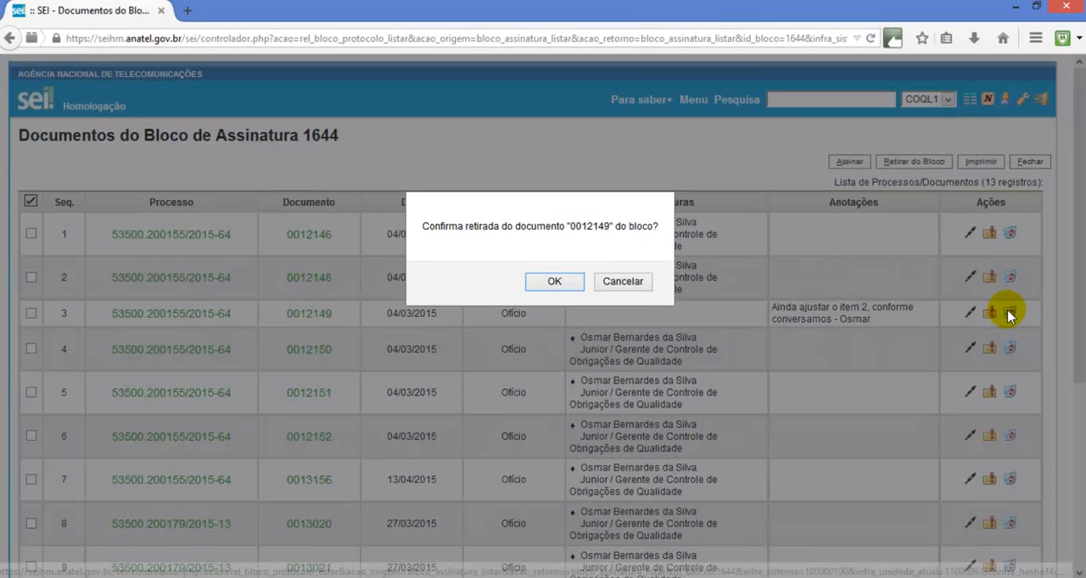
click(557, 282)
scroll(559, 289, down, 5)
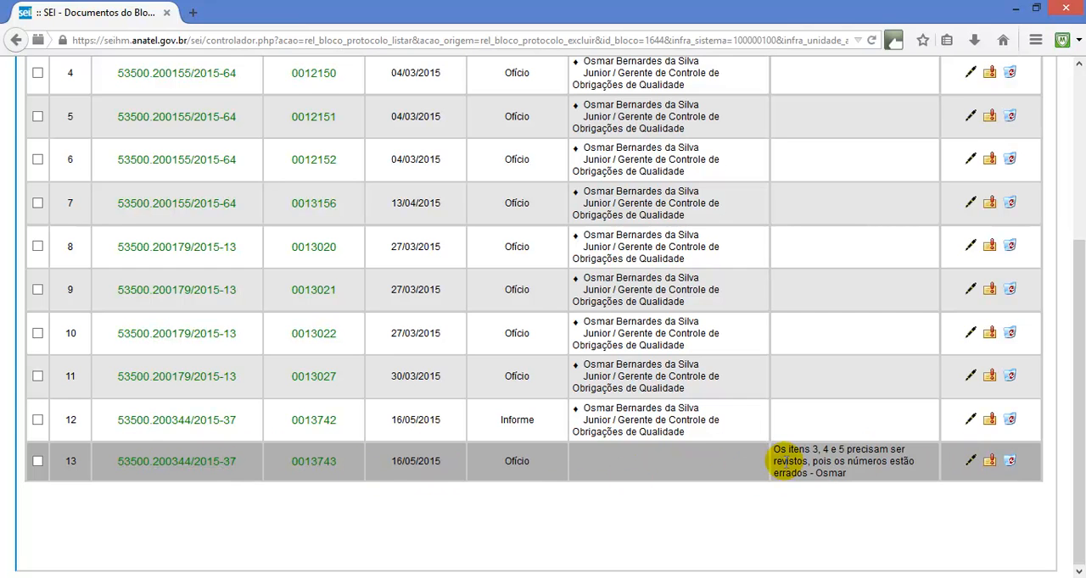
click(1011, 462)
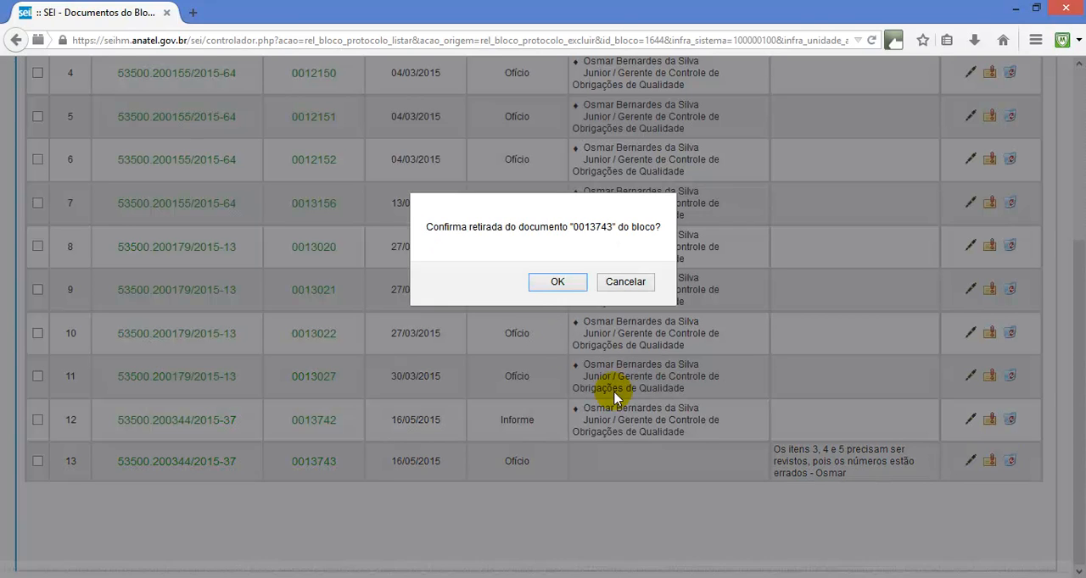
click(556, 283)
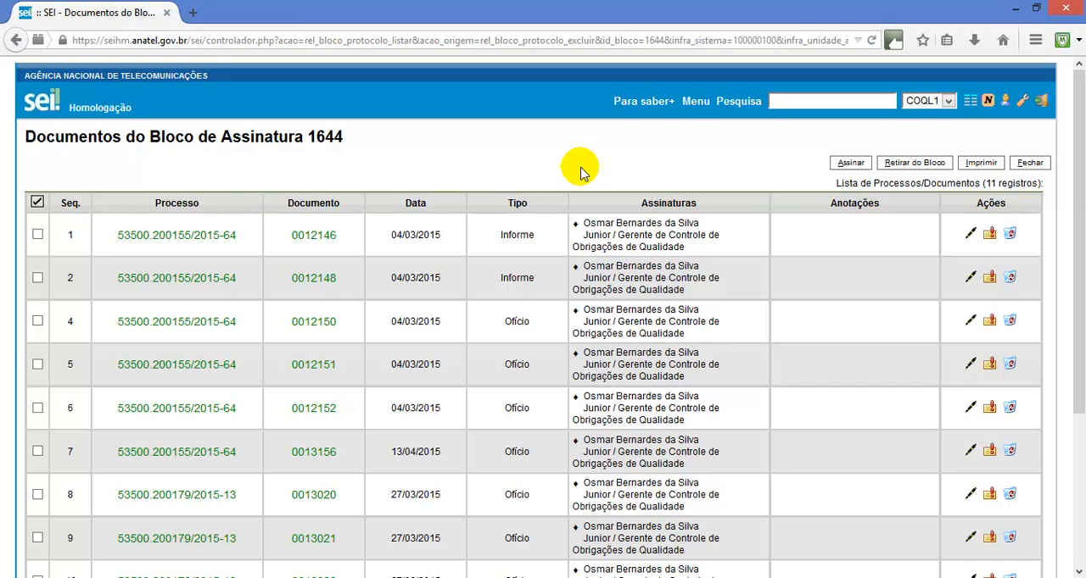
Check the remaining documents of block 1644, close the list and conclude the block
scroll(581, 172, down, 3)
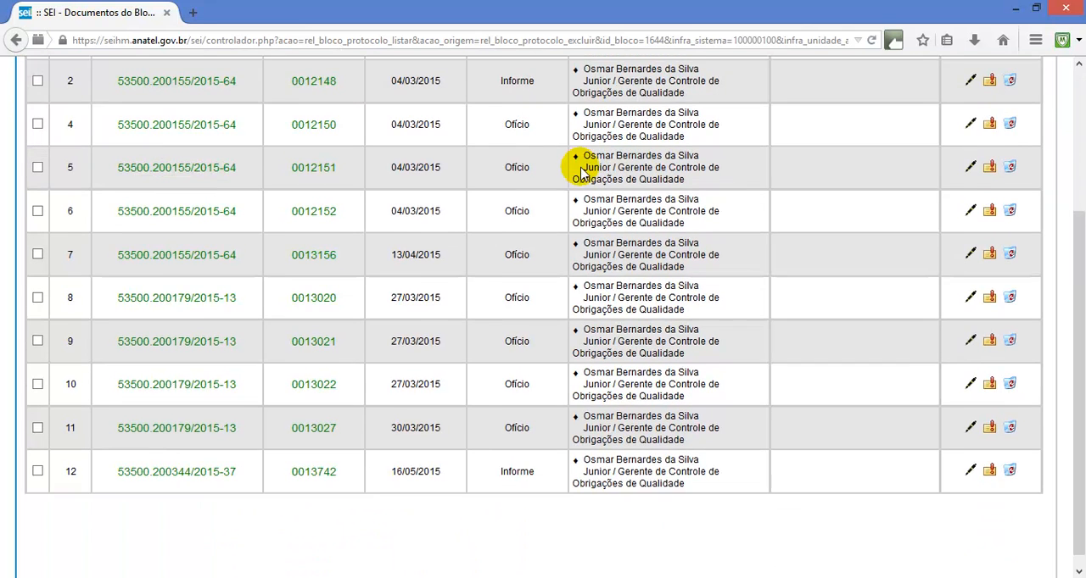
scroll(582, 168, up, 2)
scroll(582, 168, up, 1)
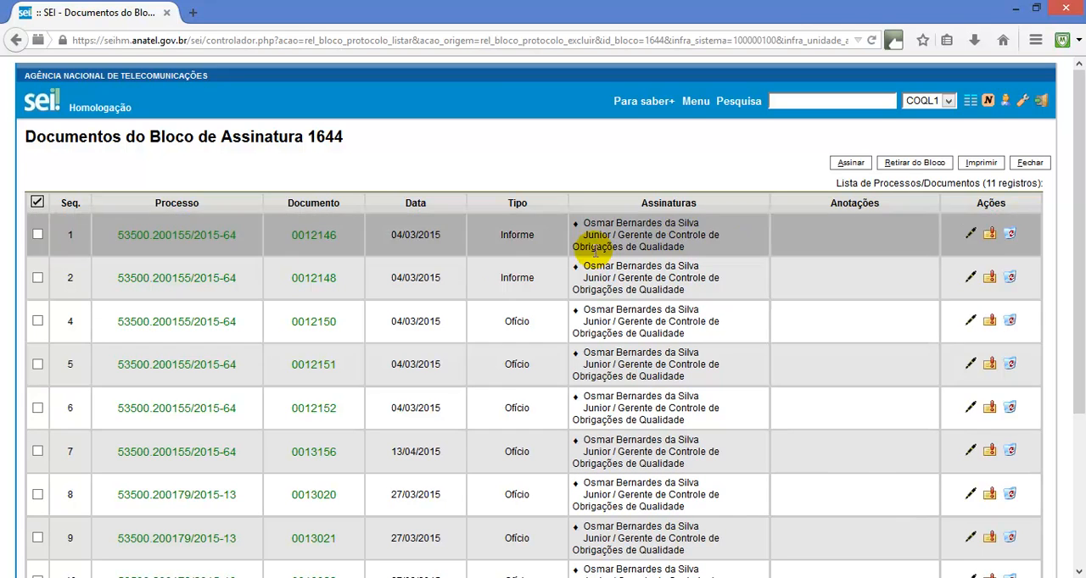
click(1031, 163)
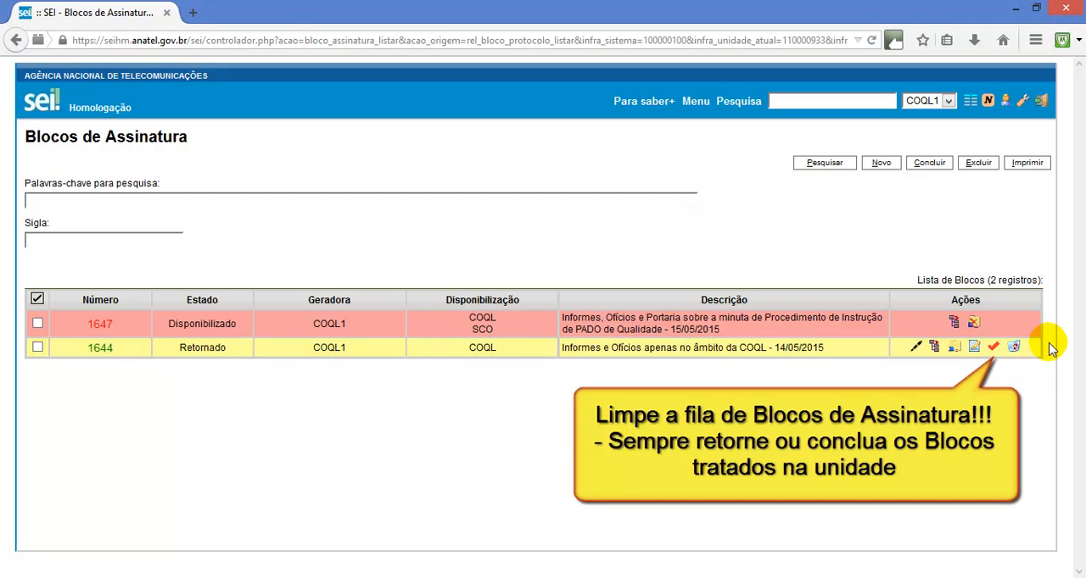
click(997, 348)
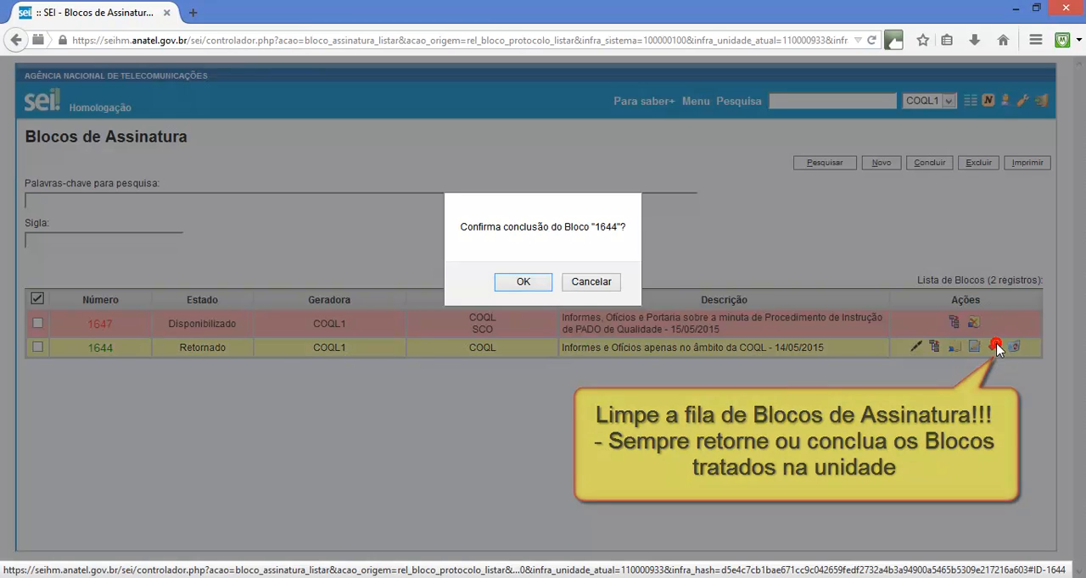
click(513, 280)
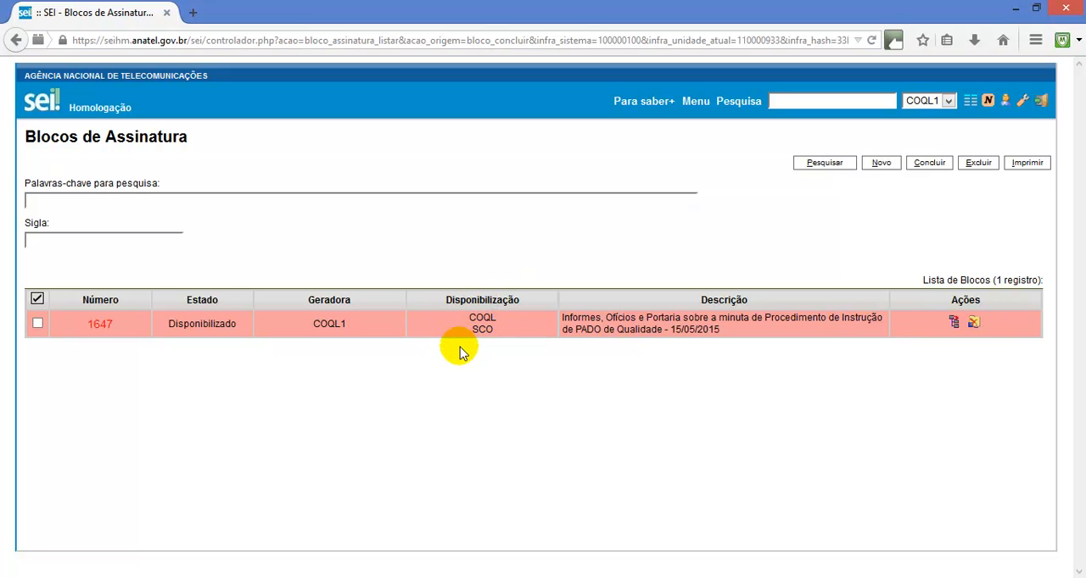
Switch to the COQL unit's session in Chrome and list the documents of signature block 1647
click(157, 577)
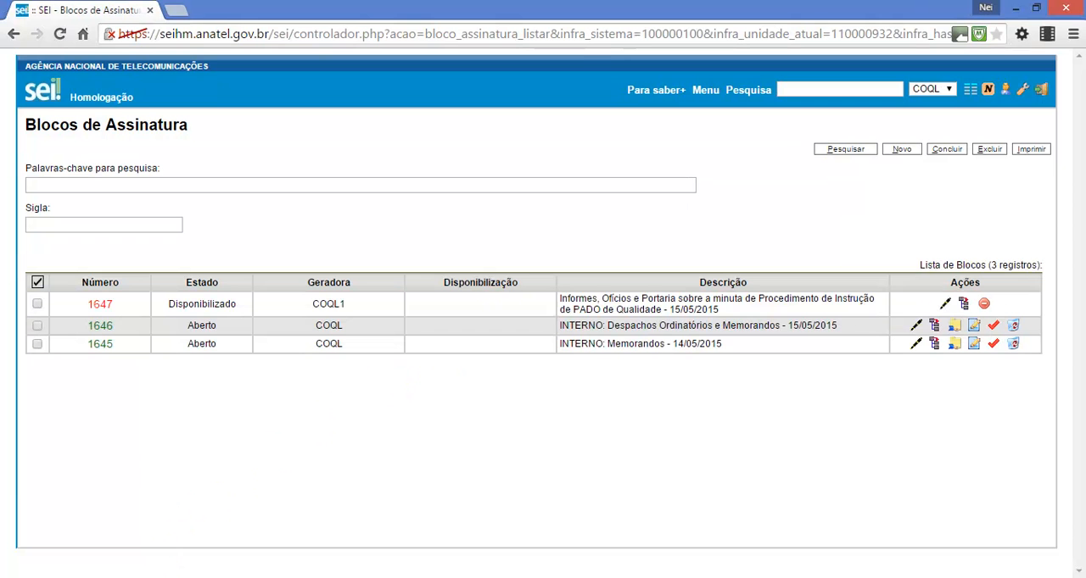
click(288, 366)
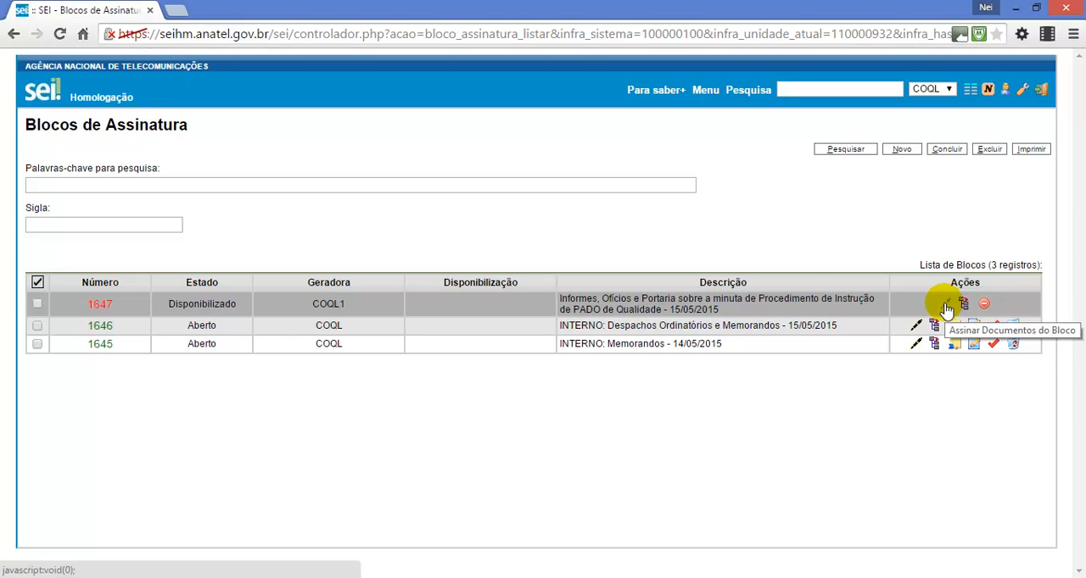
click(99, 307)
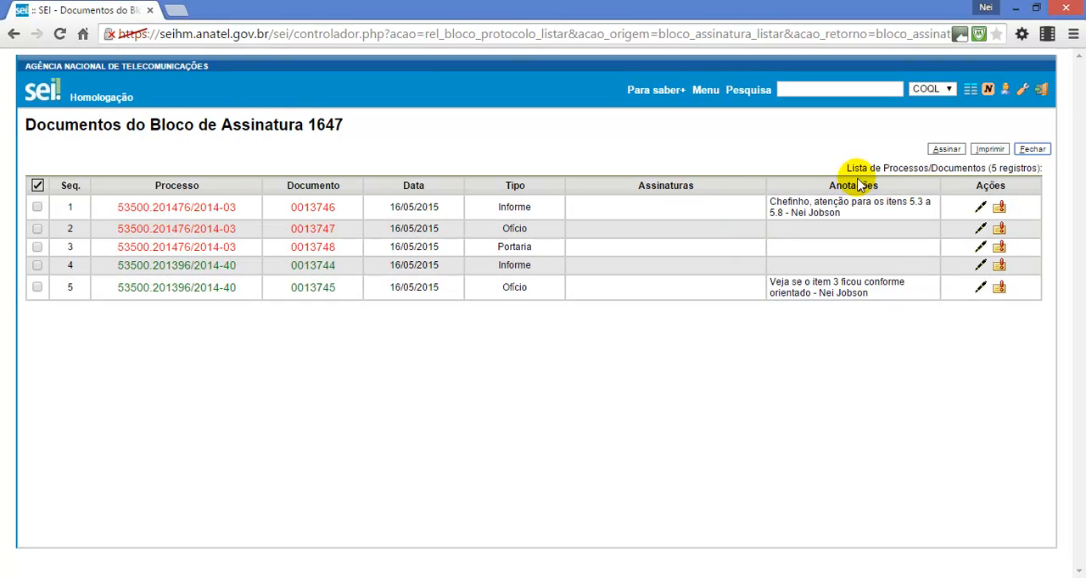
Replace the annotation on Informe 0013746 with "Revisado e ok para assinatura da SCO" plus the manager's first name, copy the text and save
click(999, 209)
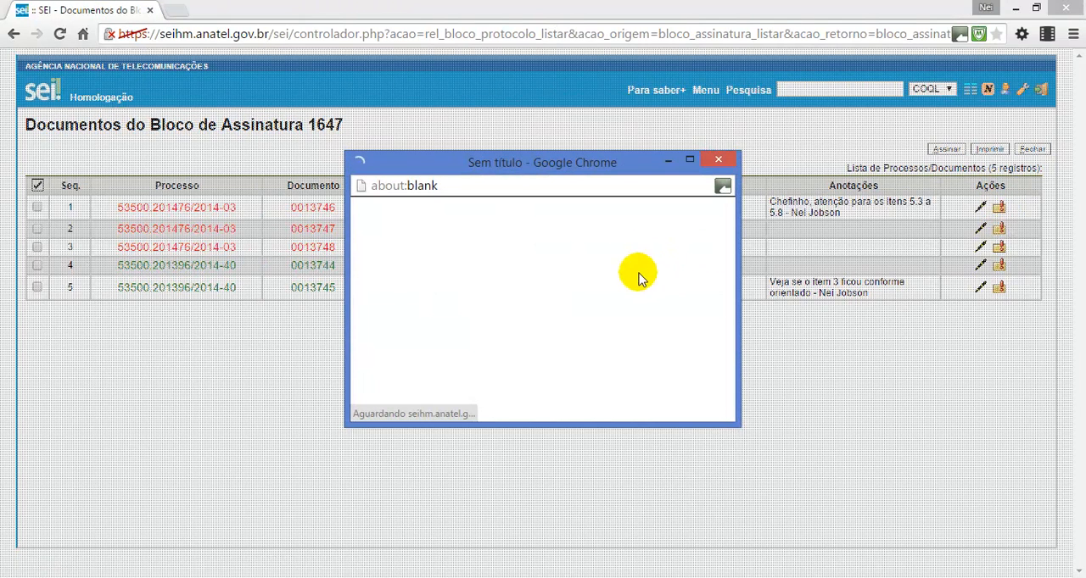
click(615, 273)
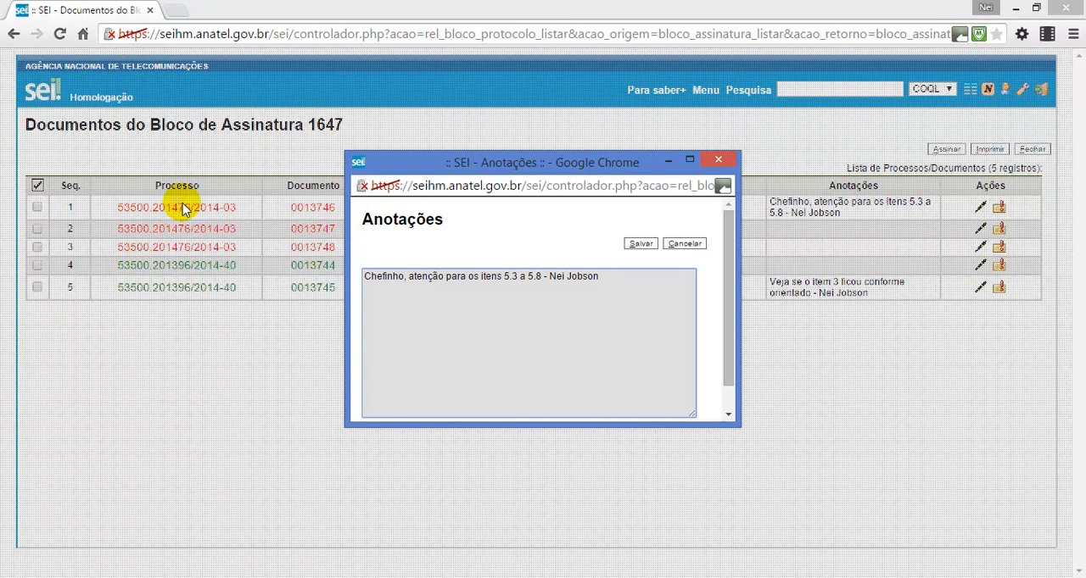
click(627, 273)
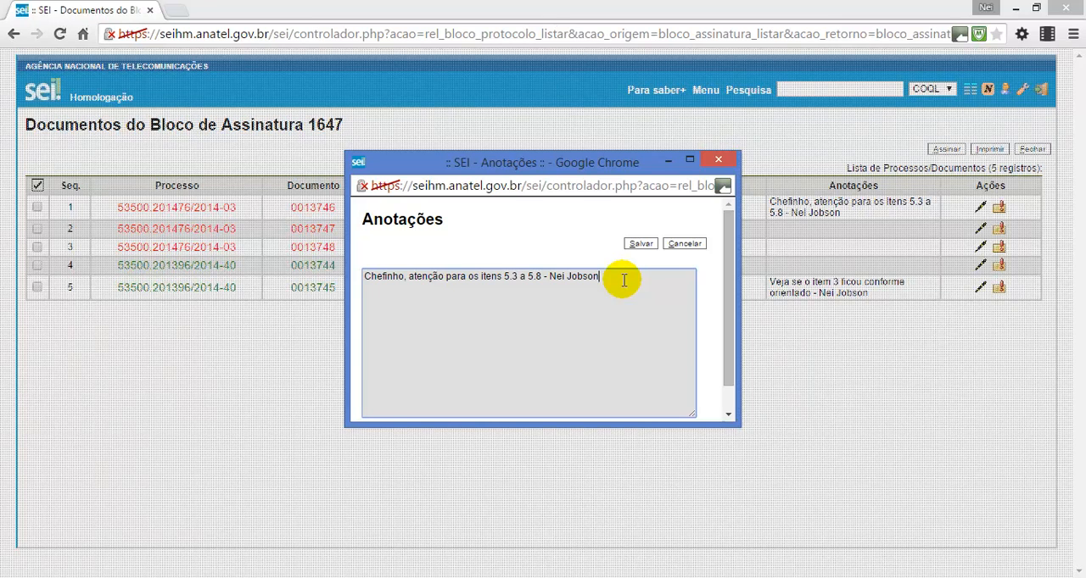
key(ctrl+a)
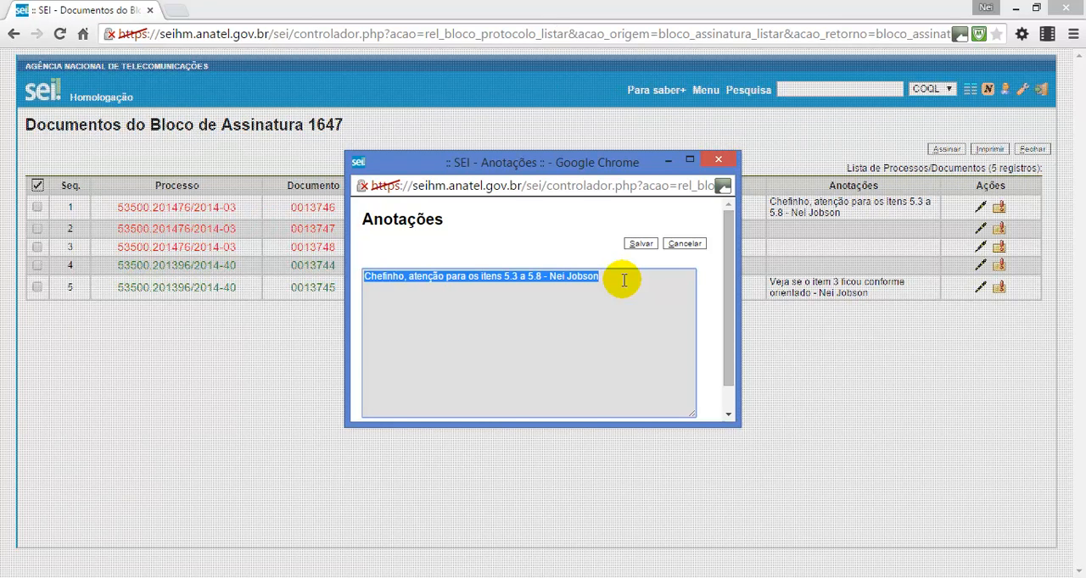
text(Revisado e ok para assinatura da SCO - Osmar)
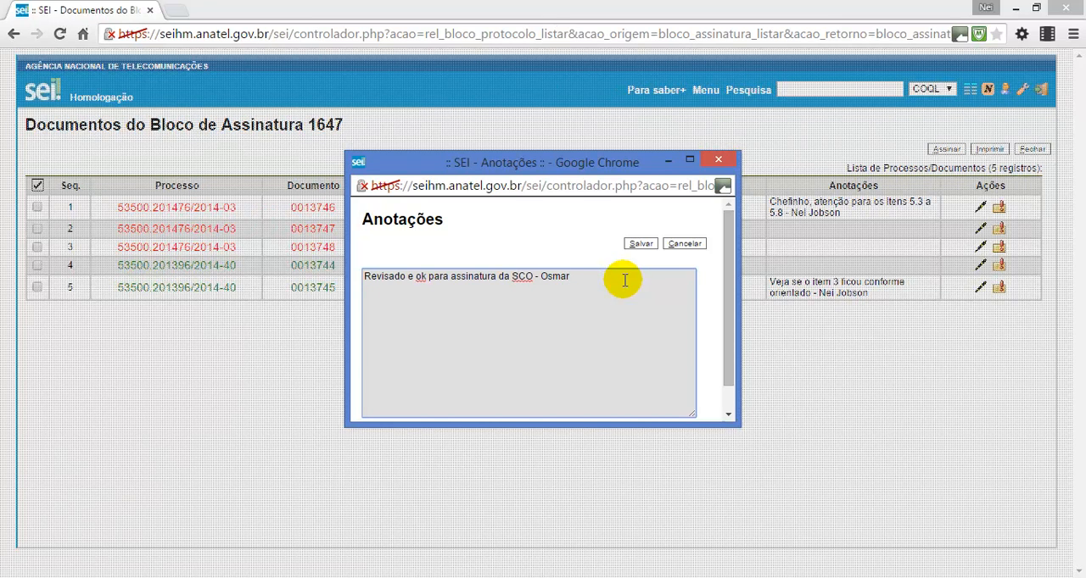
mouse_move(625, 280)
mouse_down()
mouse_move(368, 290)
mouse_move(358, 272)
mouse_up()
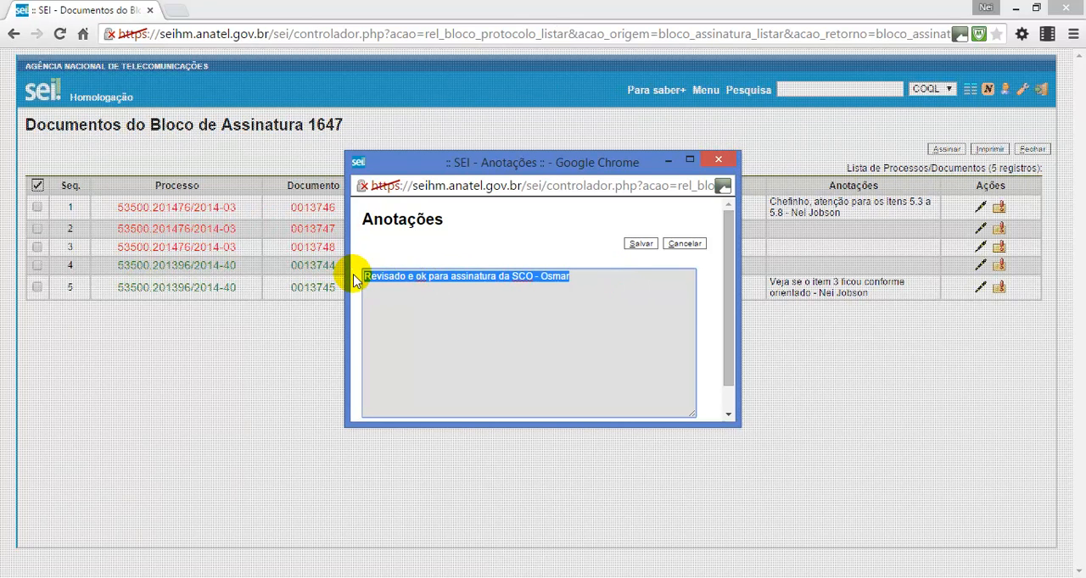
right_click(402, 277)
click(447, 353)
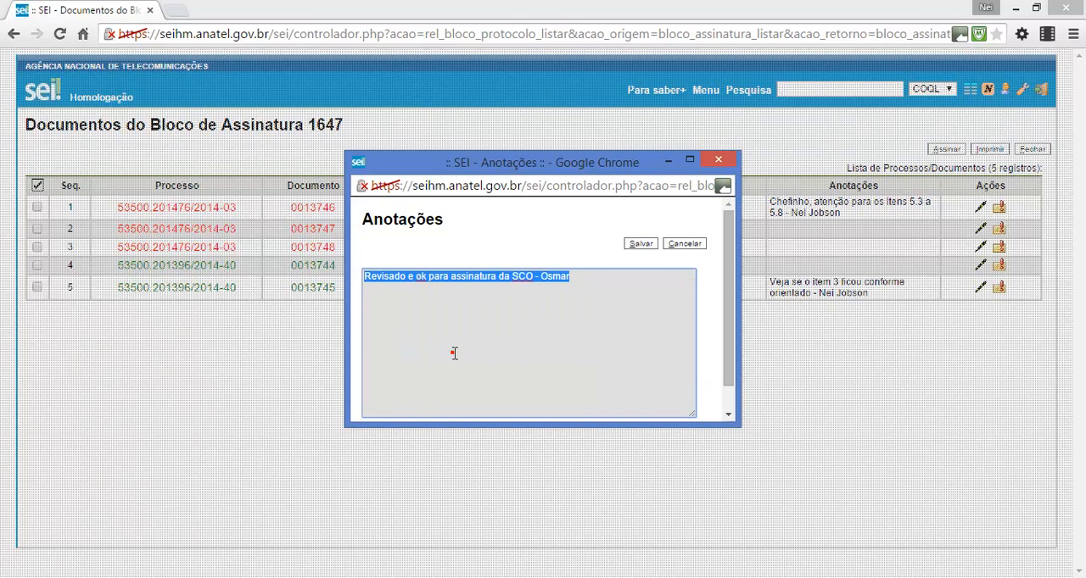
click(639, 245)
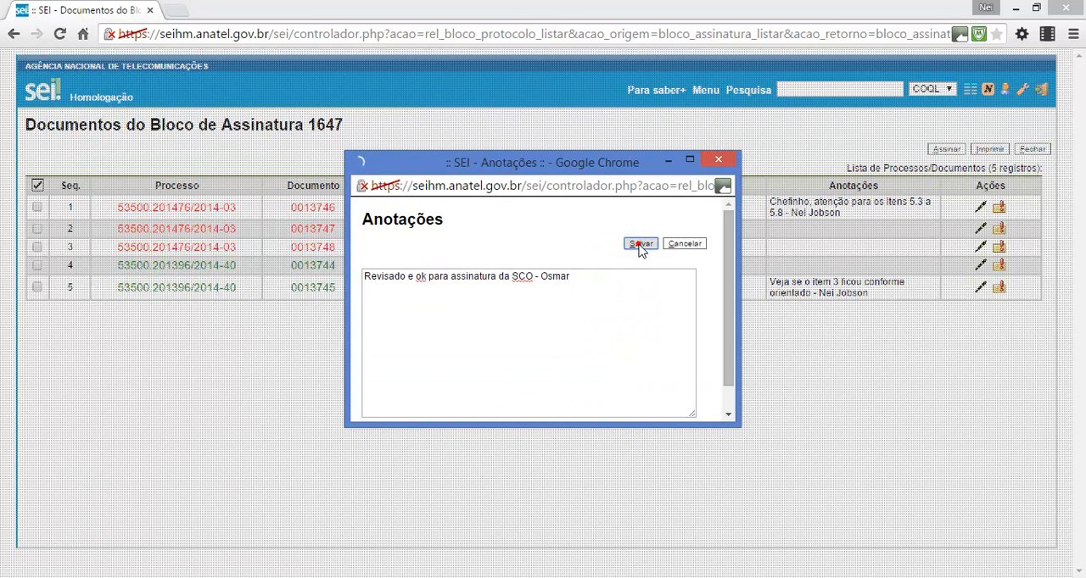
Add the copied annotation "Revisado e ok para assinatura da SCO" with the manager's first name to Ofício 0013747 and save it
click(999, 230)
click(585, 273)
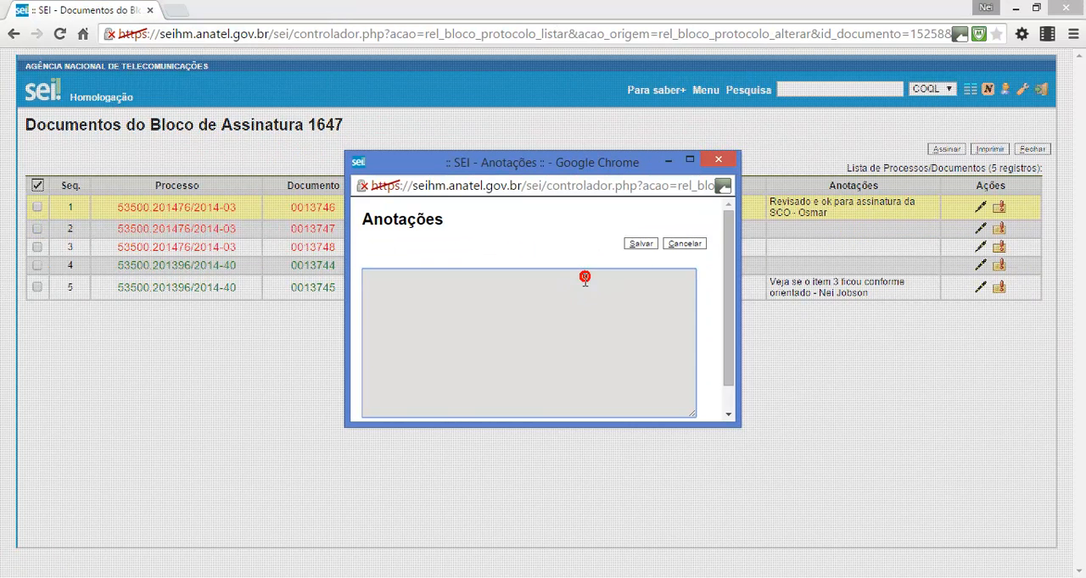
key(ctrl+v)
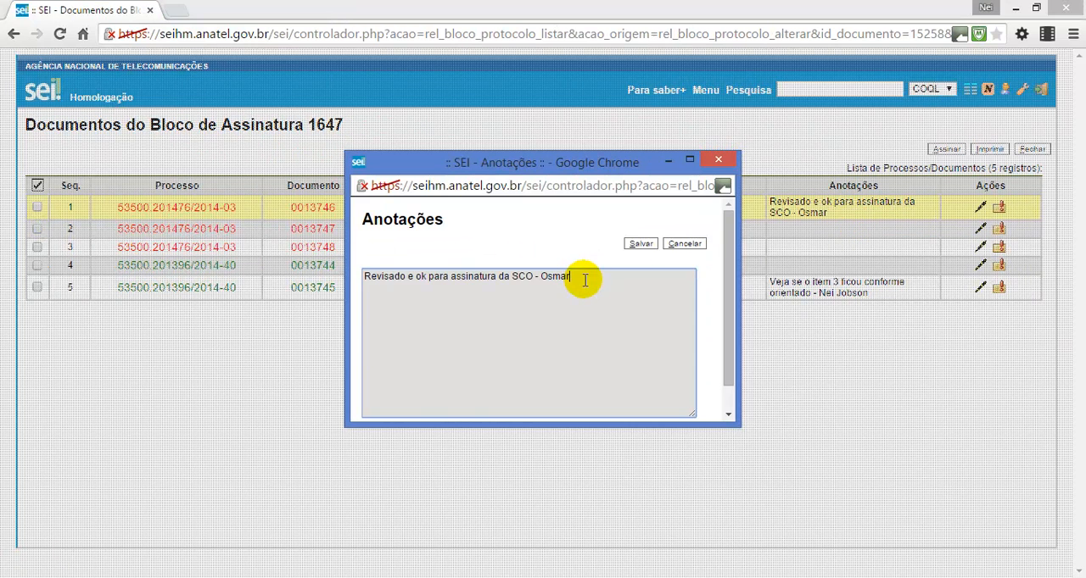
click(637, 244)
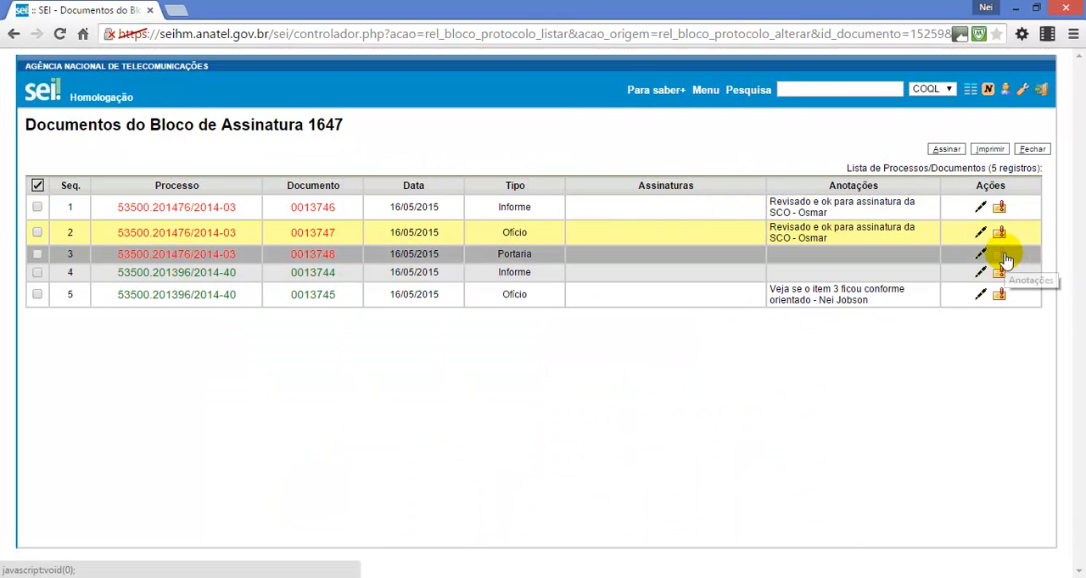
Annotate Portaria 0013748 with the copied "Revisado e ok para assinatura da SCO" note, including the manager's first name, and save it
click(1001, 255)
click(496, 276)
key(ctrl+v)
click(641, 244)
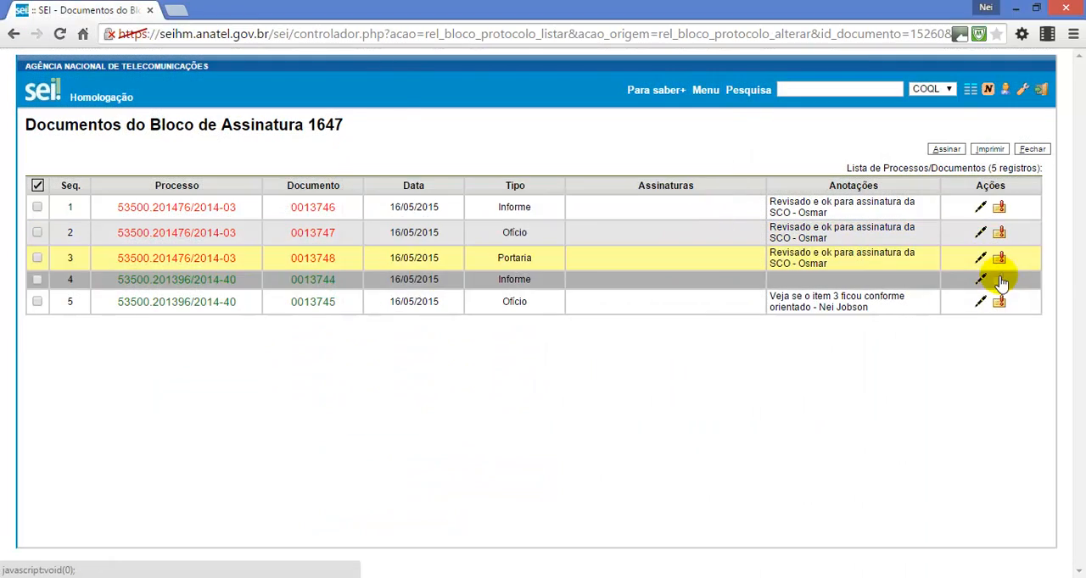
Save the same copied "Revisado e ok para assinatura da SCO" note, with the manager's first name, on Informe 0013744
click(999, 276)
click(624, 305)
key(ctrl+v)
click(640, 244)
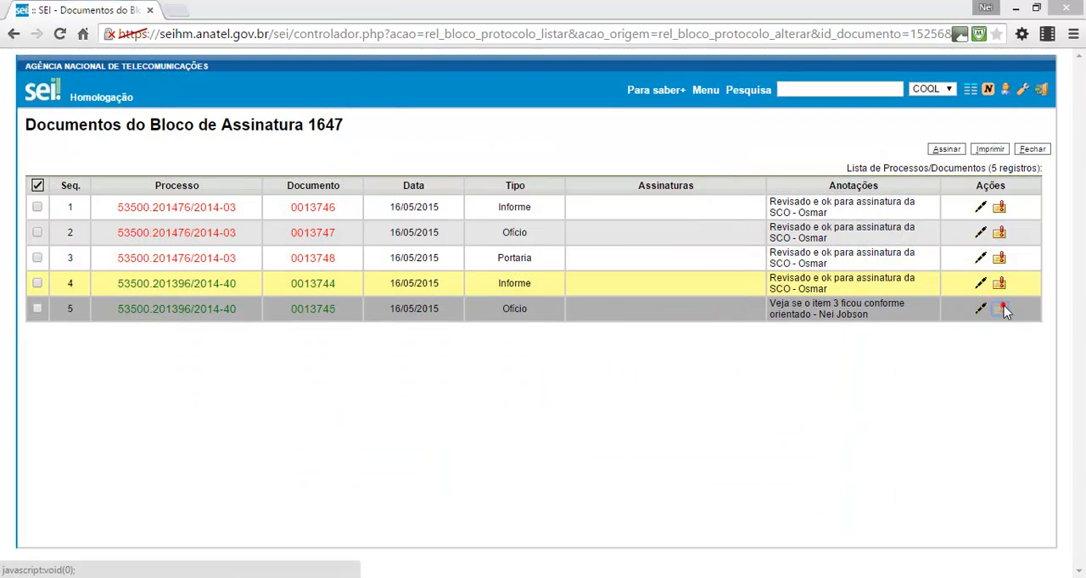
Replace the annotation on Ofício 0013745 with the copied "Revisado e ok para assinatura da SCO" note, save it and close the document list
click(999, 308)
click(635, 312)
key(ctrl+a)
key(ctrl+v)
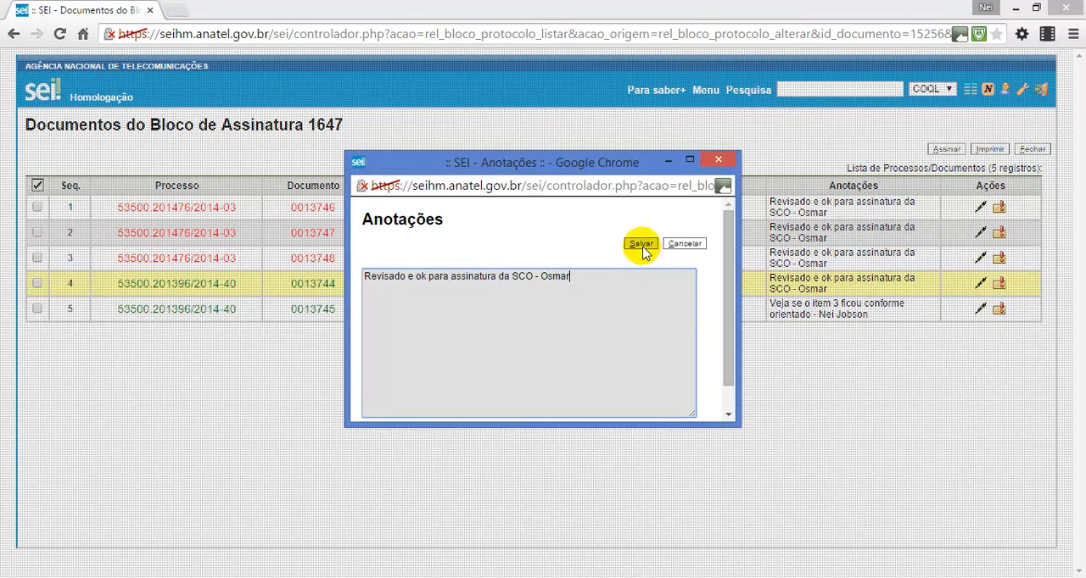
click(640, 244)
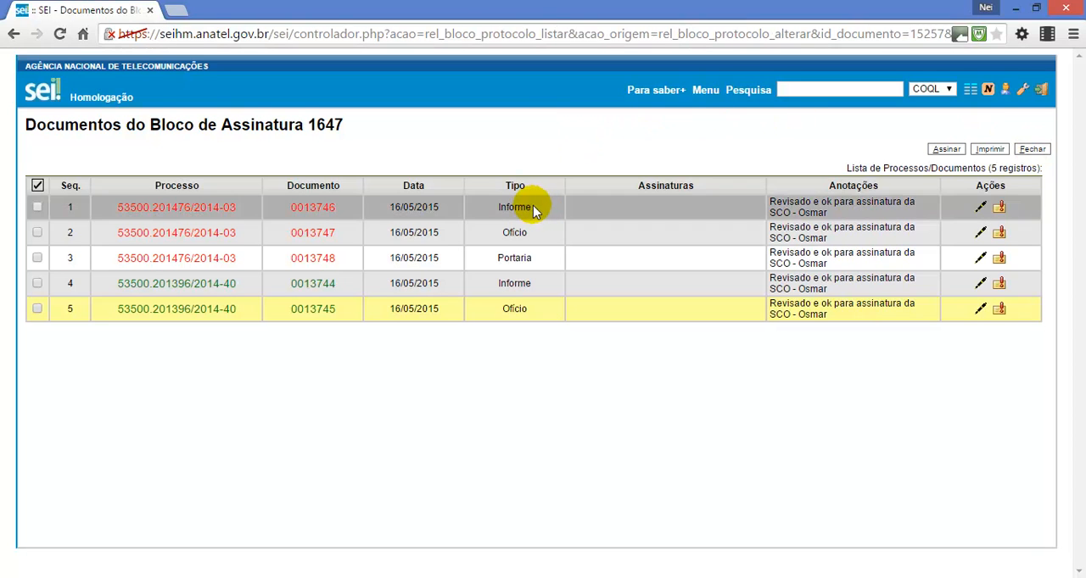
click(1032, 149)
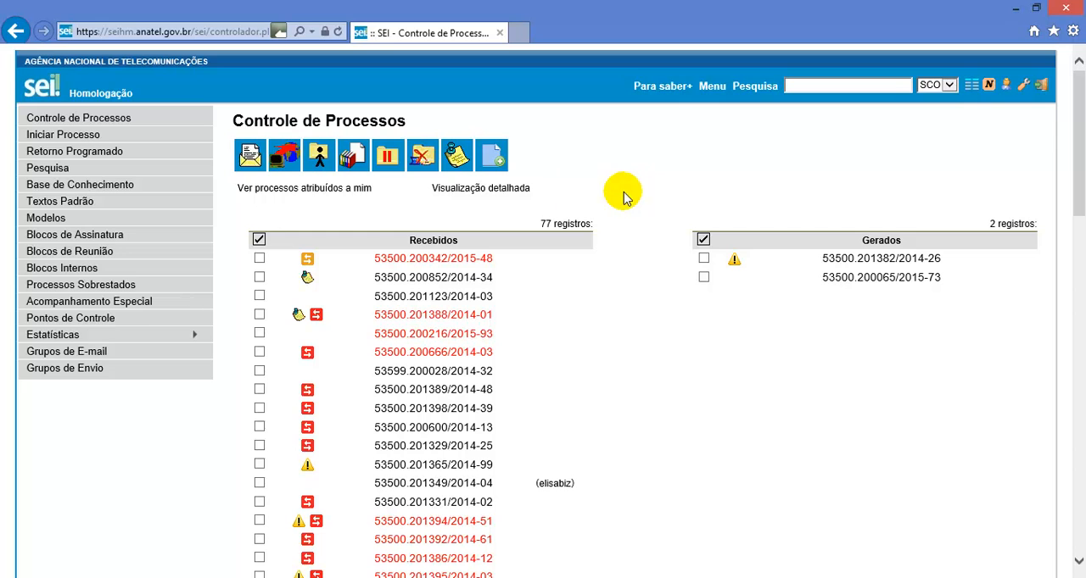
In the SCO unit's session in Internet Explorer, open the signature blocks and list the documents of block 1647
click(109, 240)
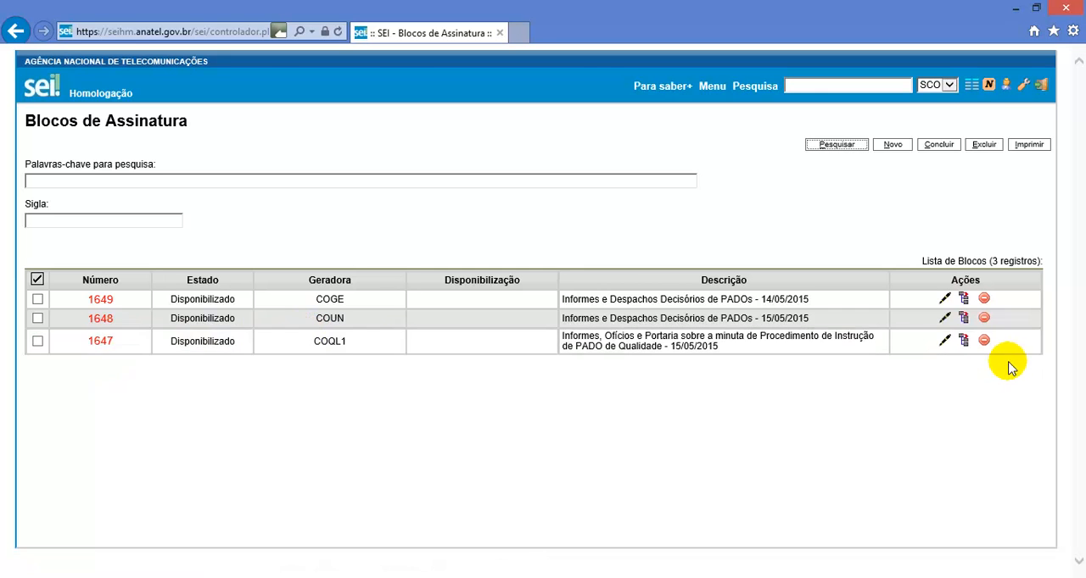
click(968, 342)
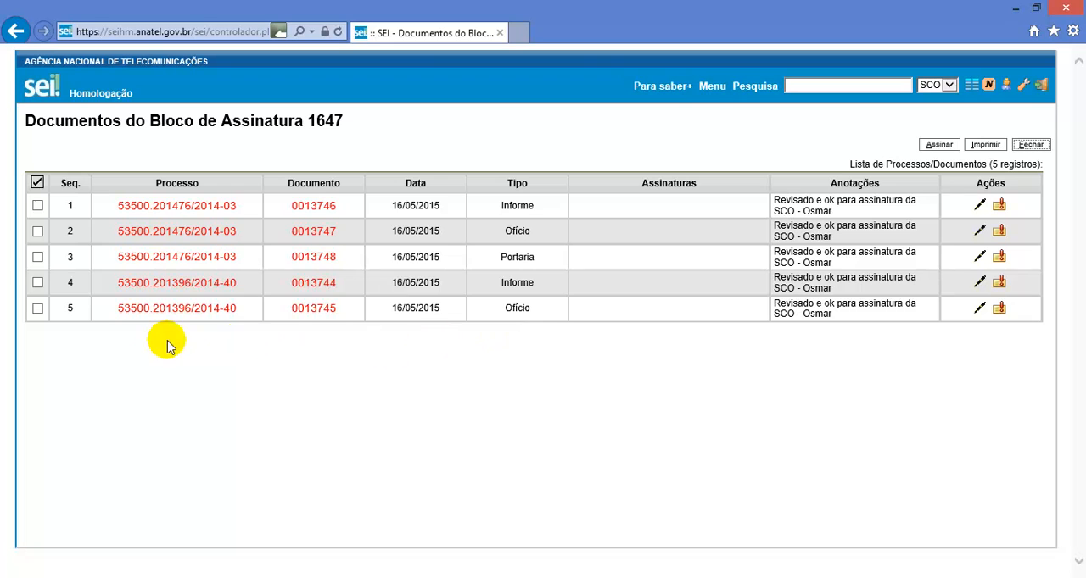
click(37, 182)
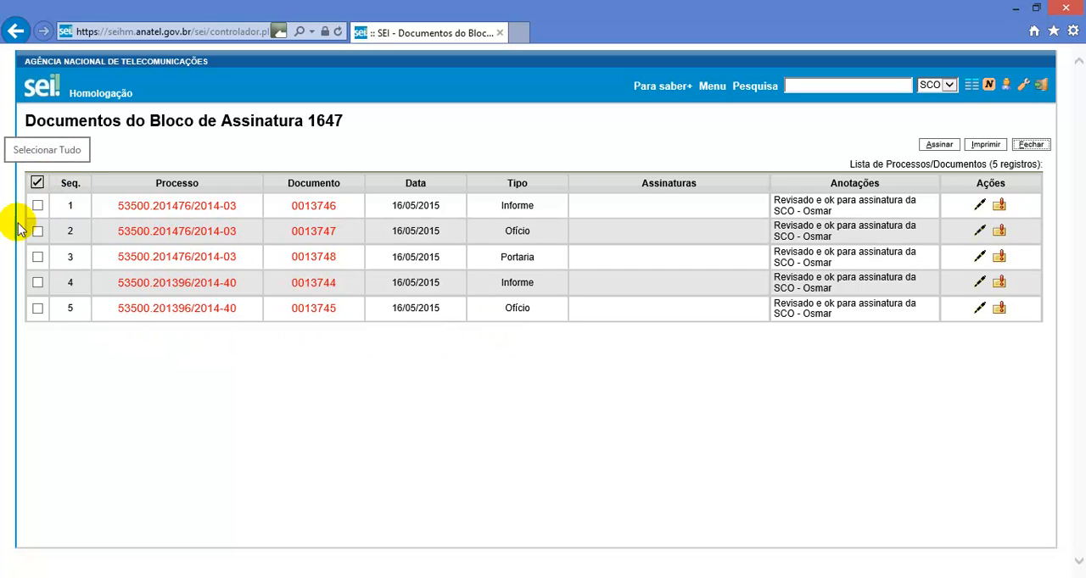
Open Informe 0013746 from block 1647, review its text and close the document
click(300, 205)
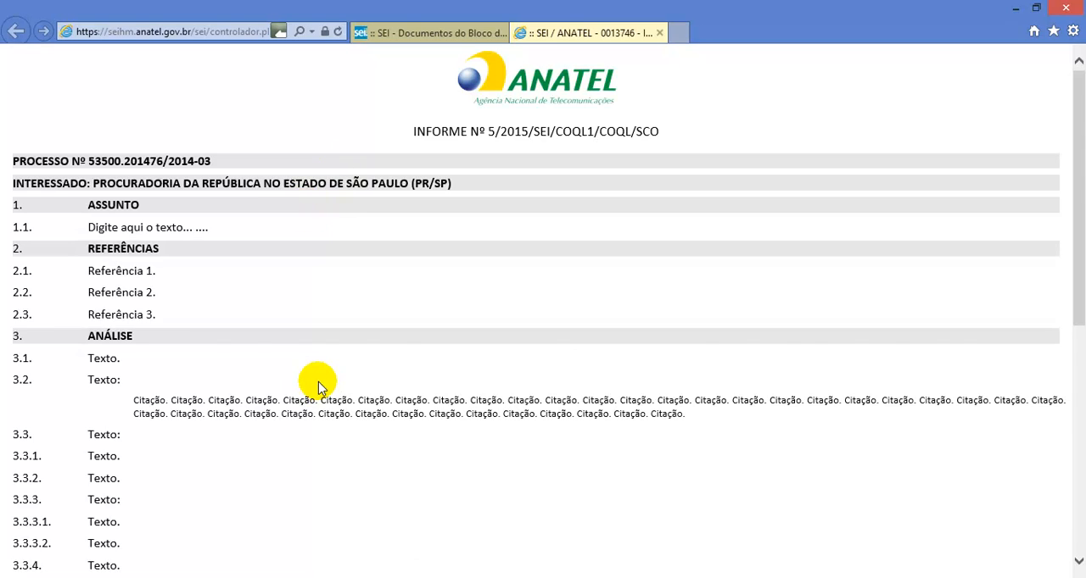
scroll(317, 383, down, 5)
scroll(317, 394, up, 5)
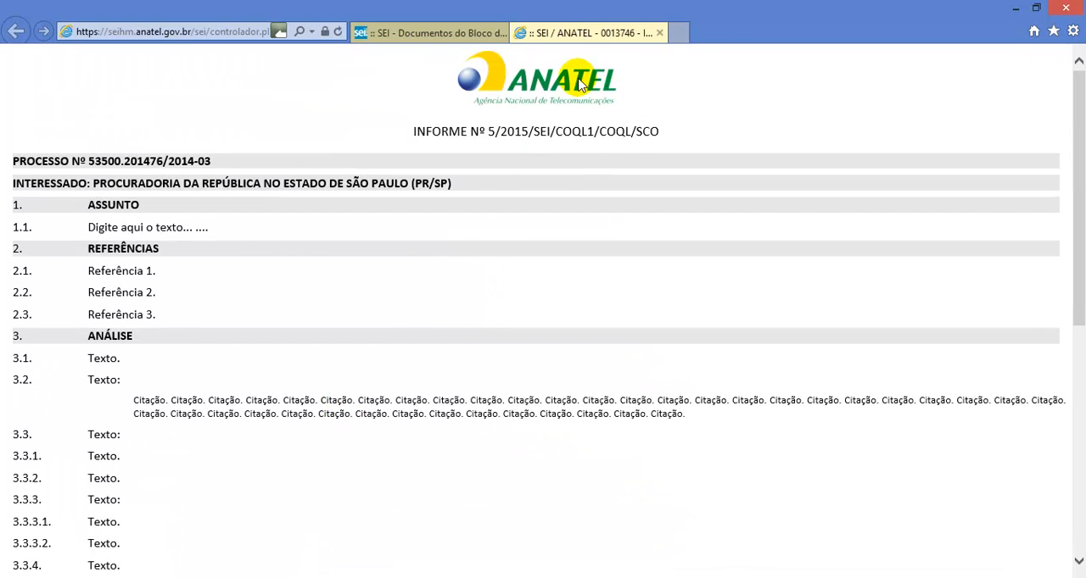
click(659, 32)
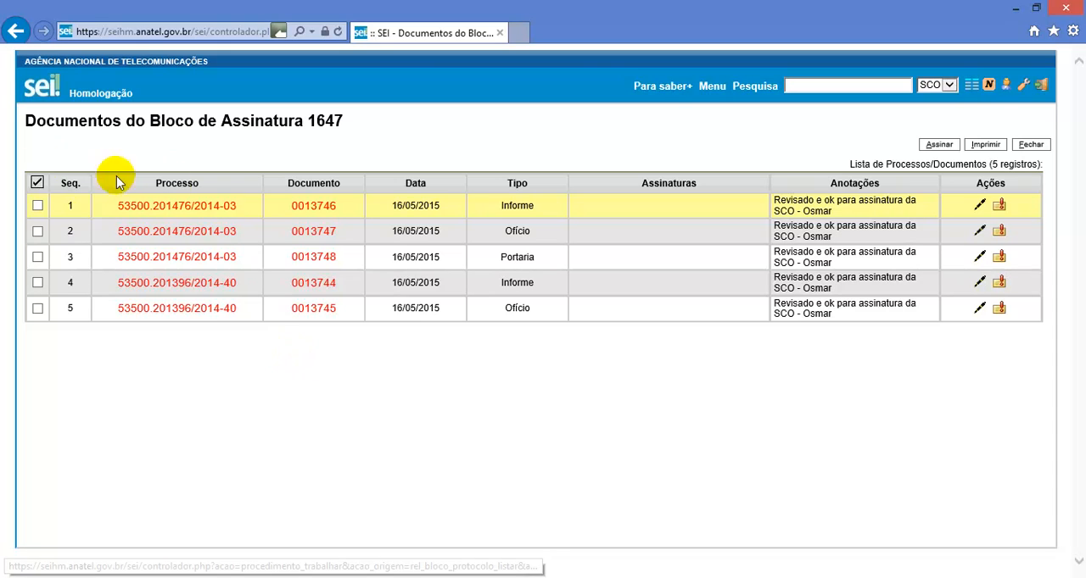
Select all five documents of block 1647 and sign them as Superintendente de Controle de Obrigações, entering the signer's password
click(37, 183)
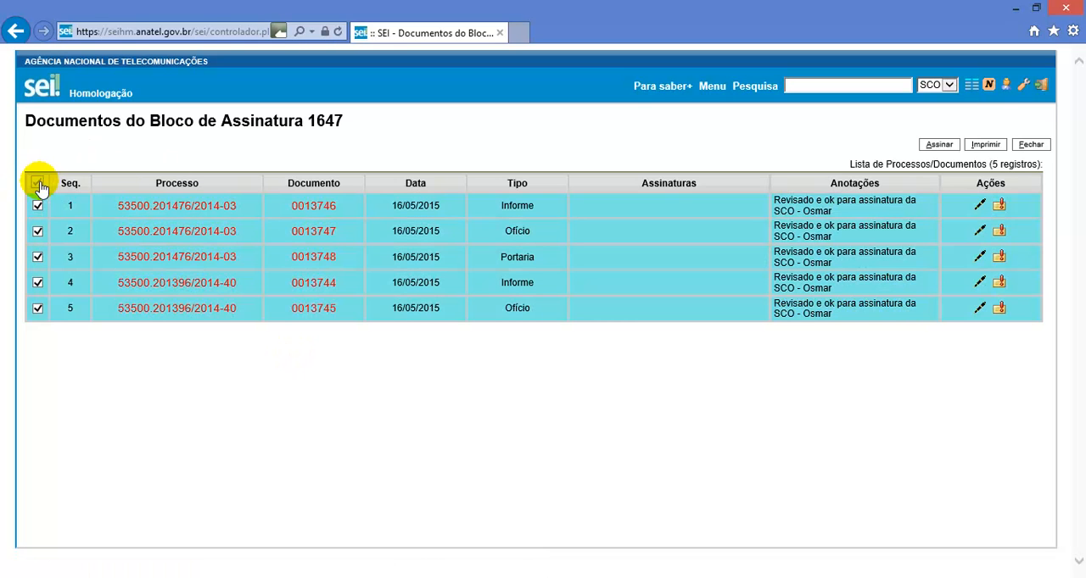
click(938, 146)
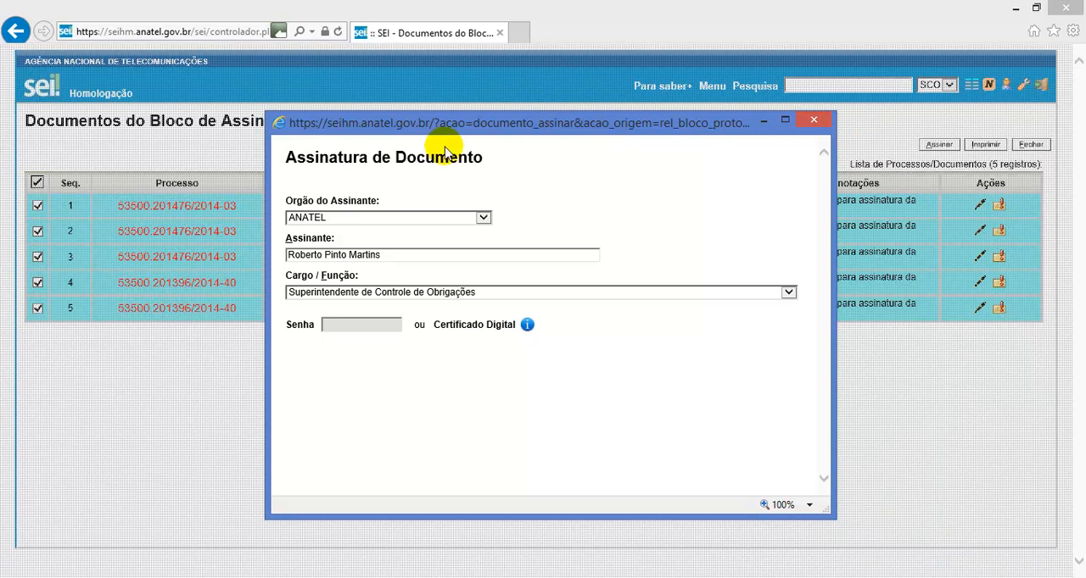
click(386, 326)
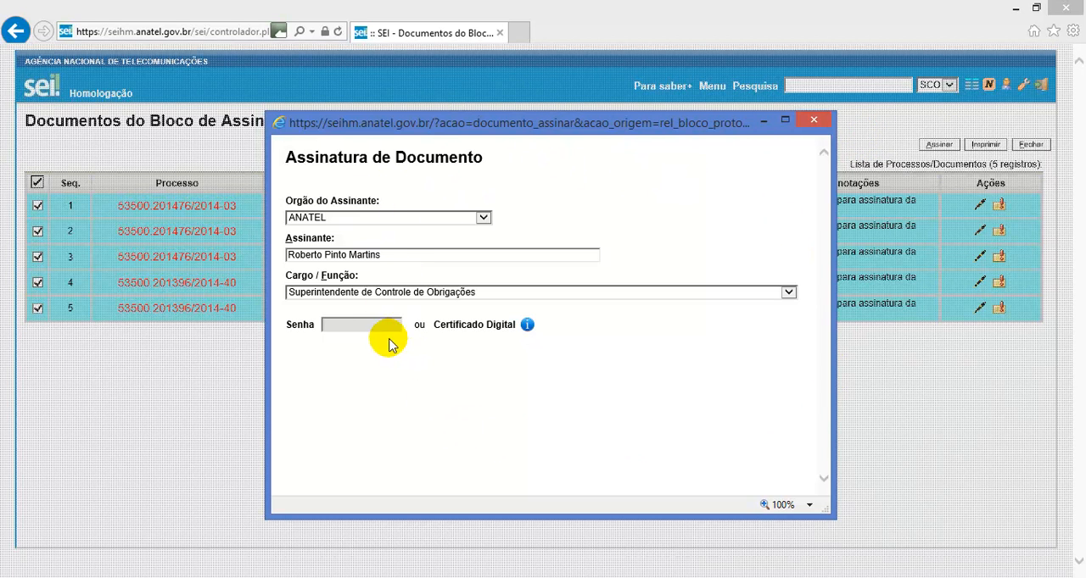
click(371, 321)
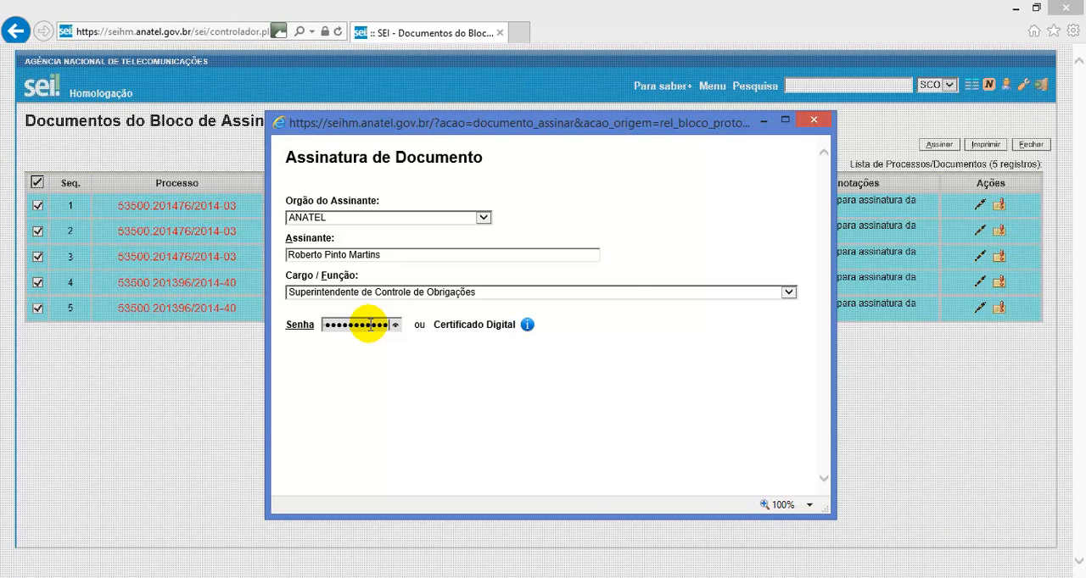
key(Return)
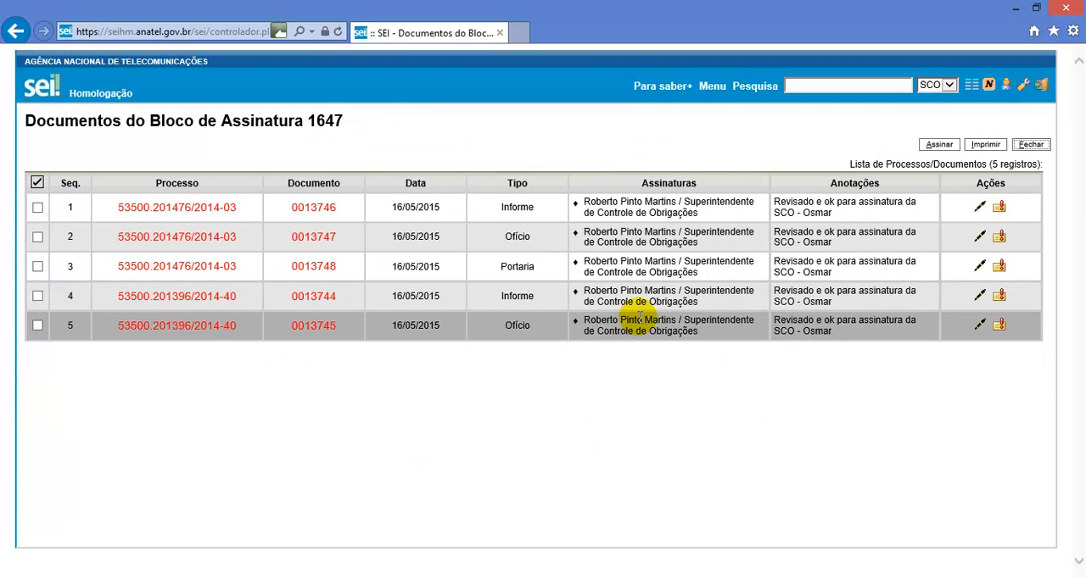
Close the document list and return block 1647 from the SCO unit, confirming the devolution
click(1031, 145)
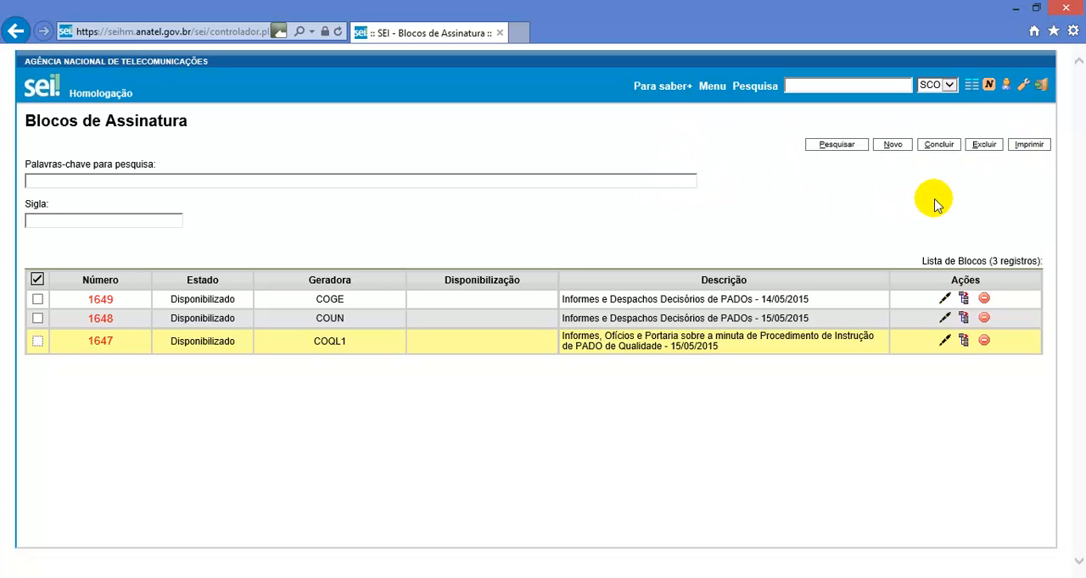
click(988, 344)
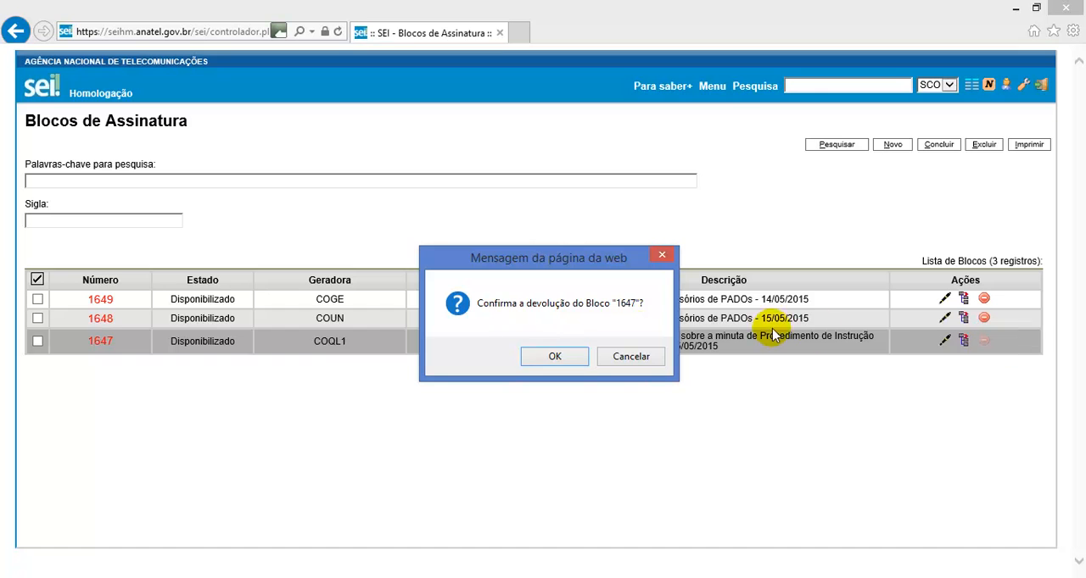
click(556, 356)
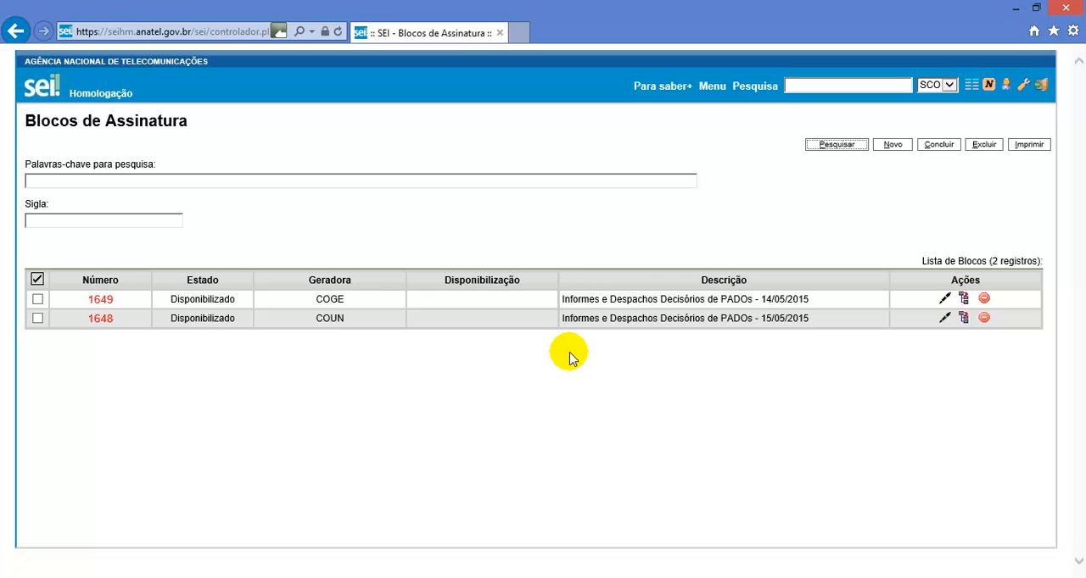
Switch to the COQL1 unit's session in Firefox and reload its signature block list to check block 1647
mouse_move(162, 577)
click(169, 509)
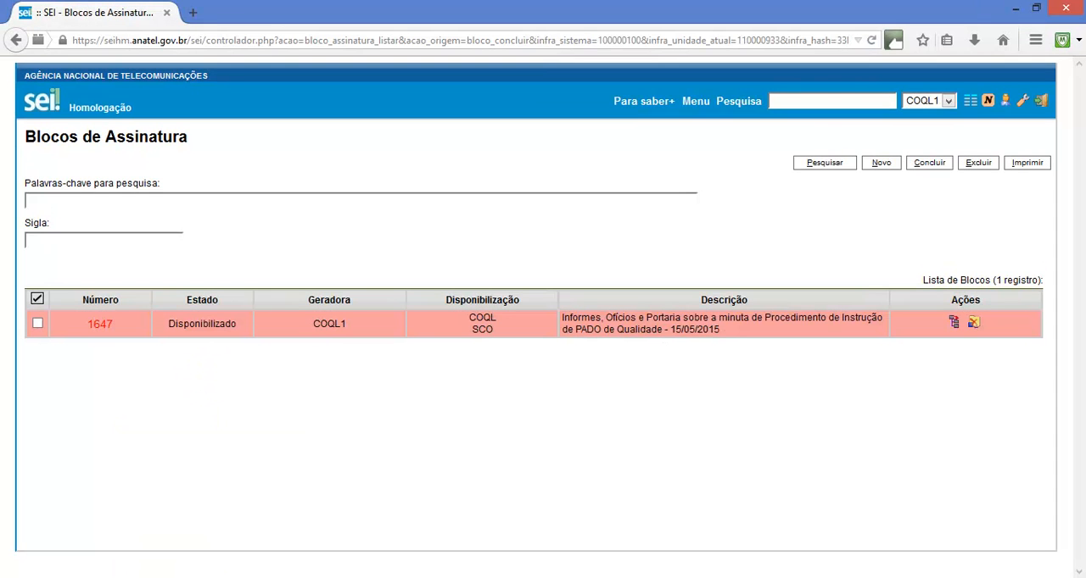
click(377, 40)
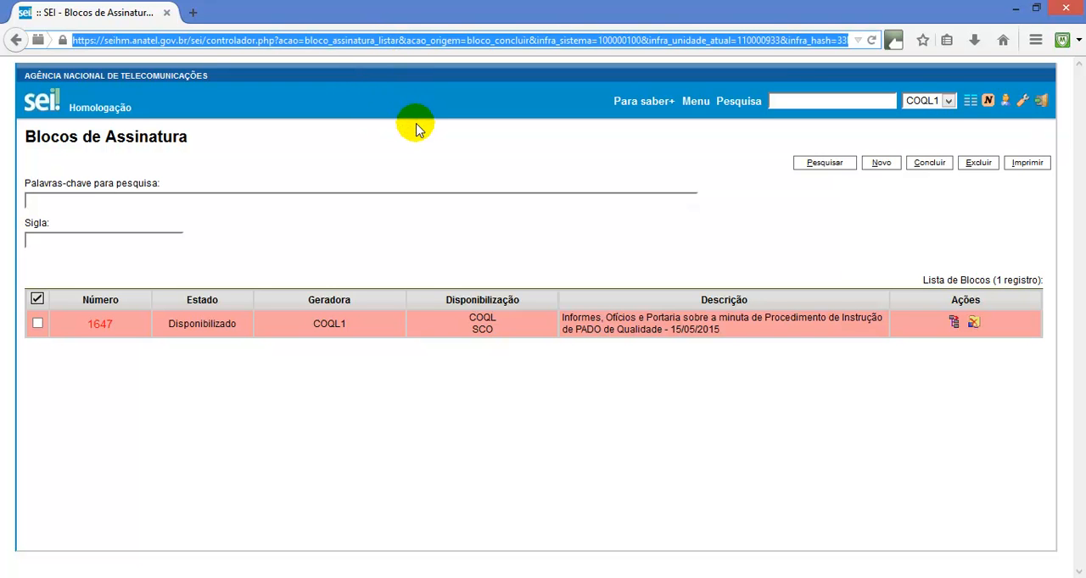
key(Return)
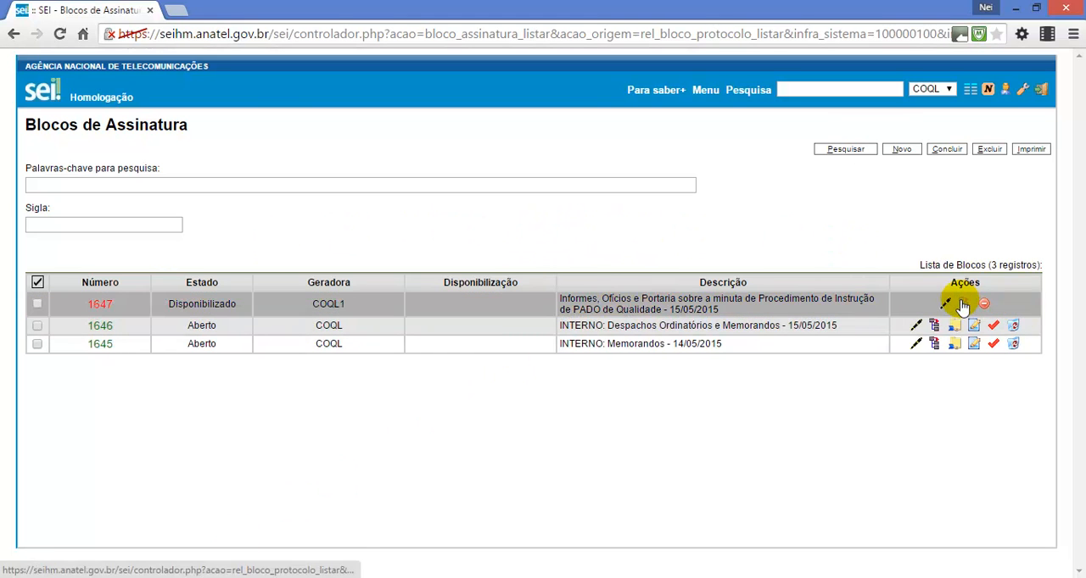
In the COQL session in Chrome, sign Informes 0013744 and 0013746 of block 1647 as Gerente de Controle de Obrigações de Qualidade, entering the signer's password
click(961, 303)
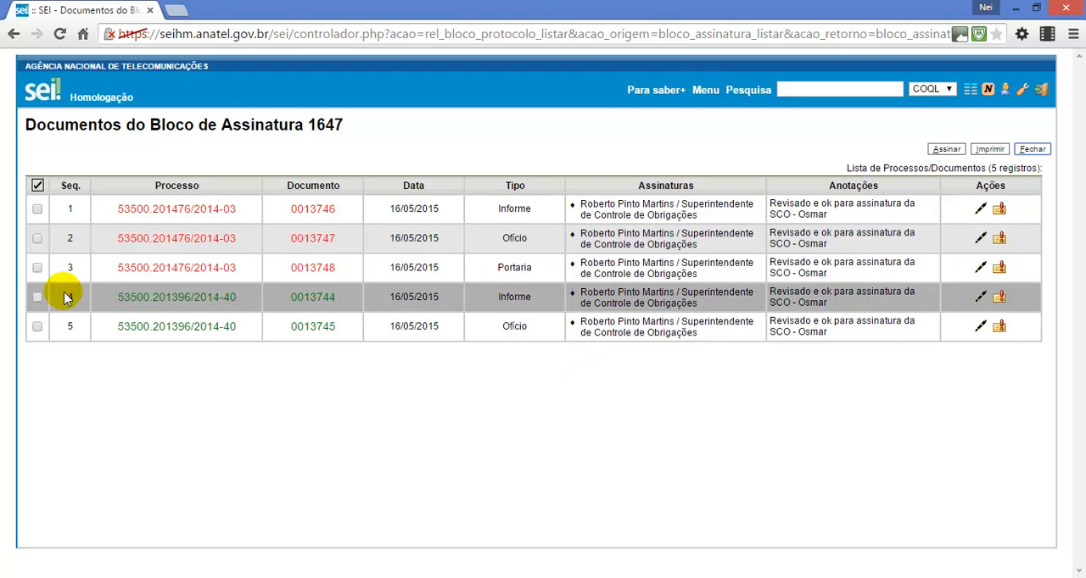
click(36, 297)
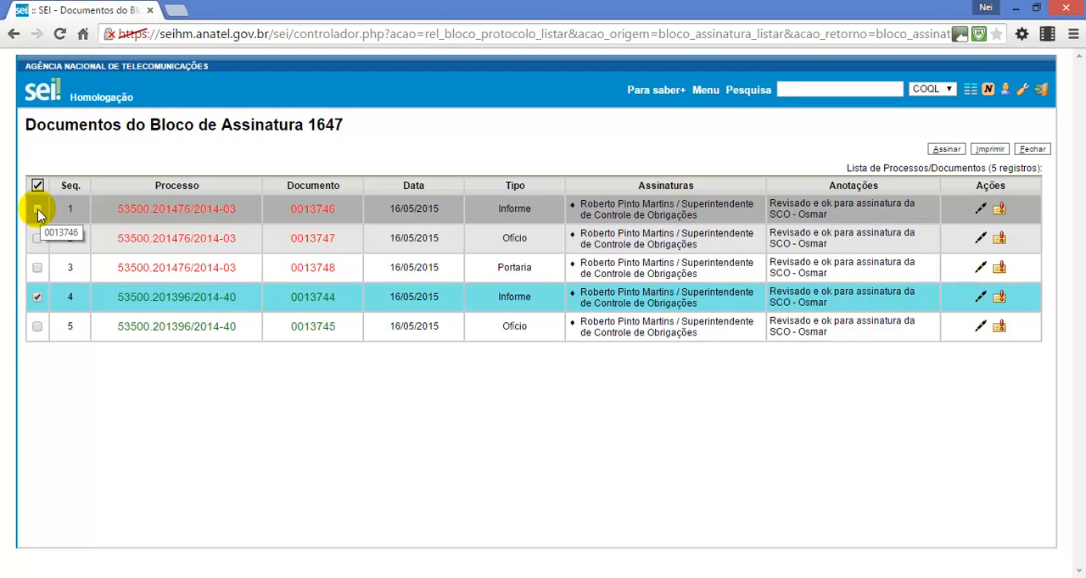
click(37, 210)
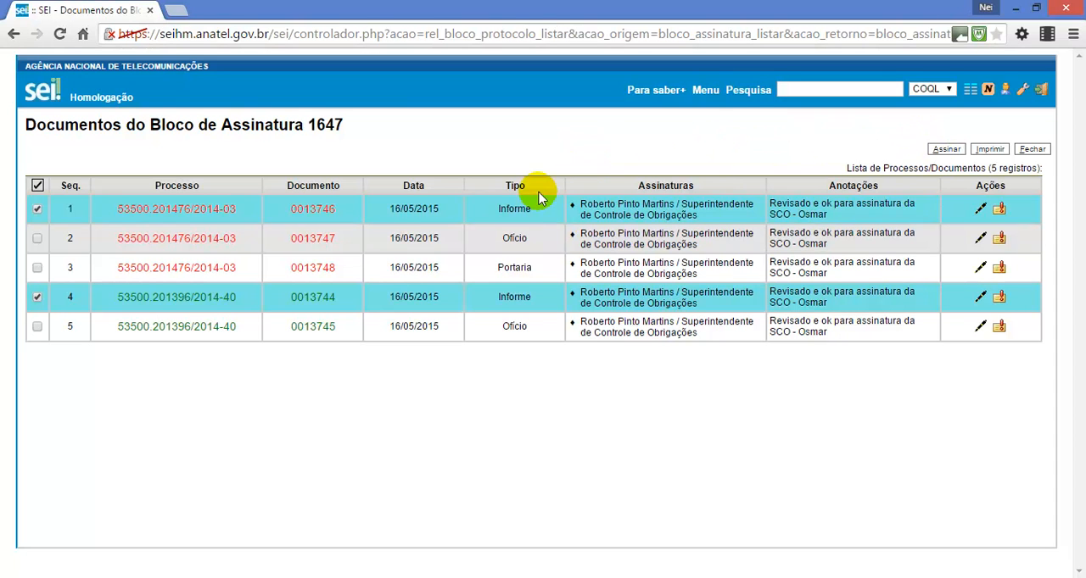
click(943, 151)
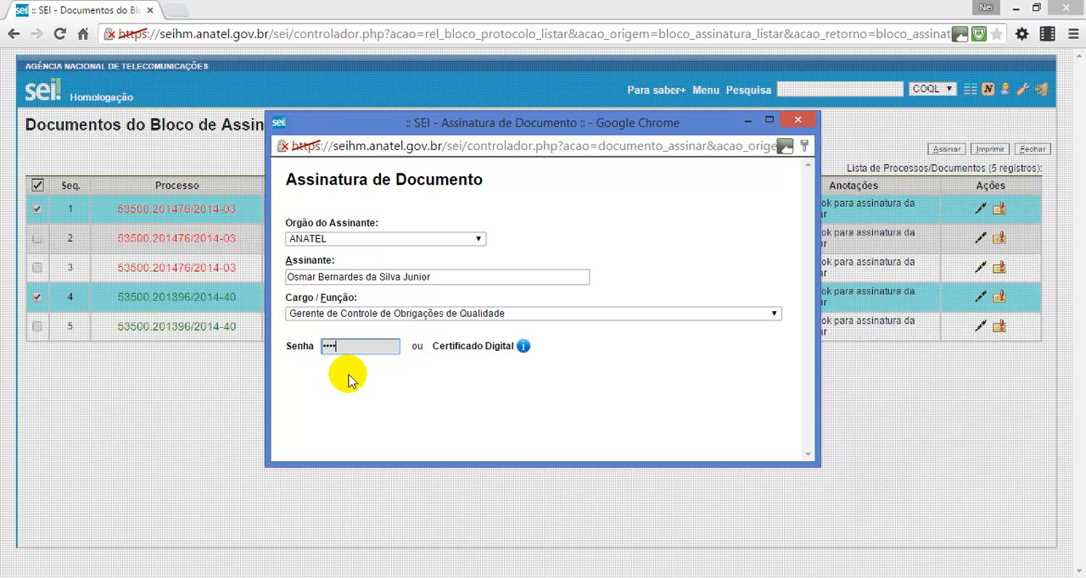
key(Return)
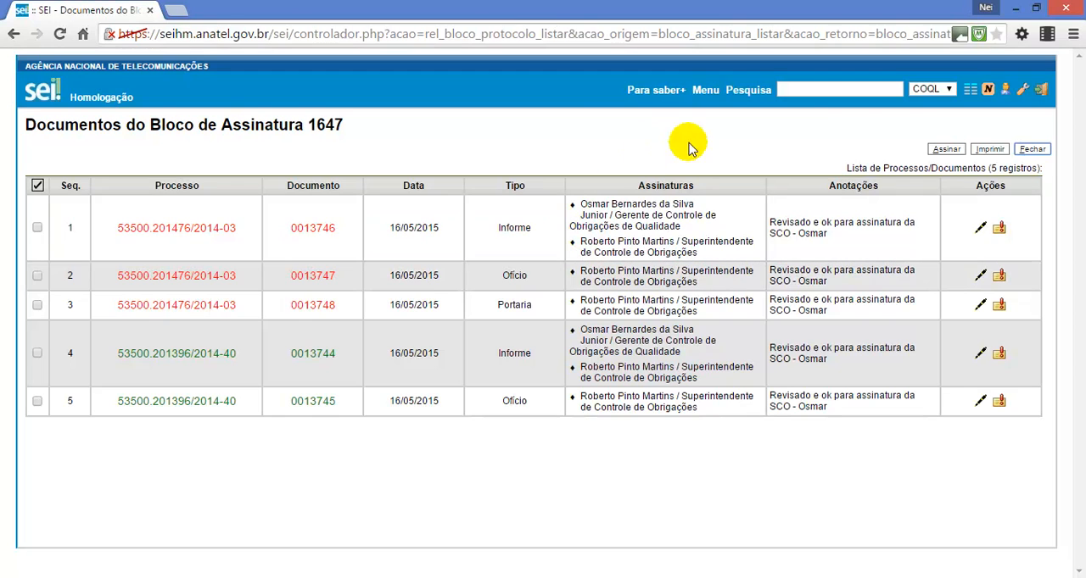
Close the document list and return block 1647 from the COQL unit to its generating unit
click(1031, 150)
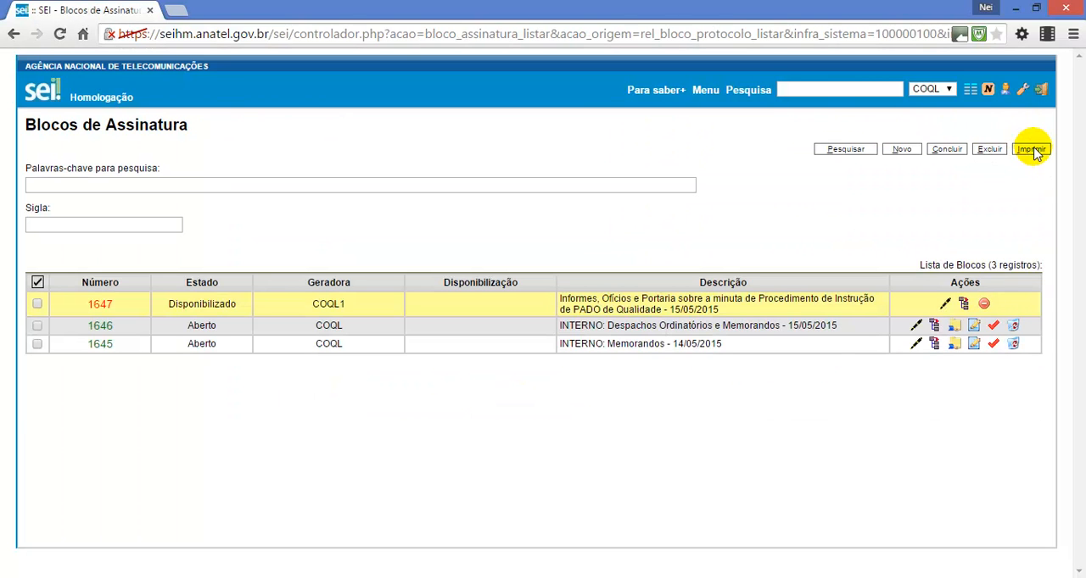
click(984, 306)
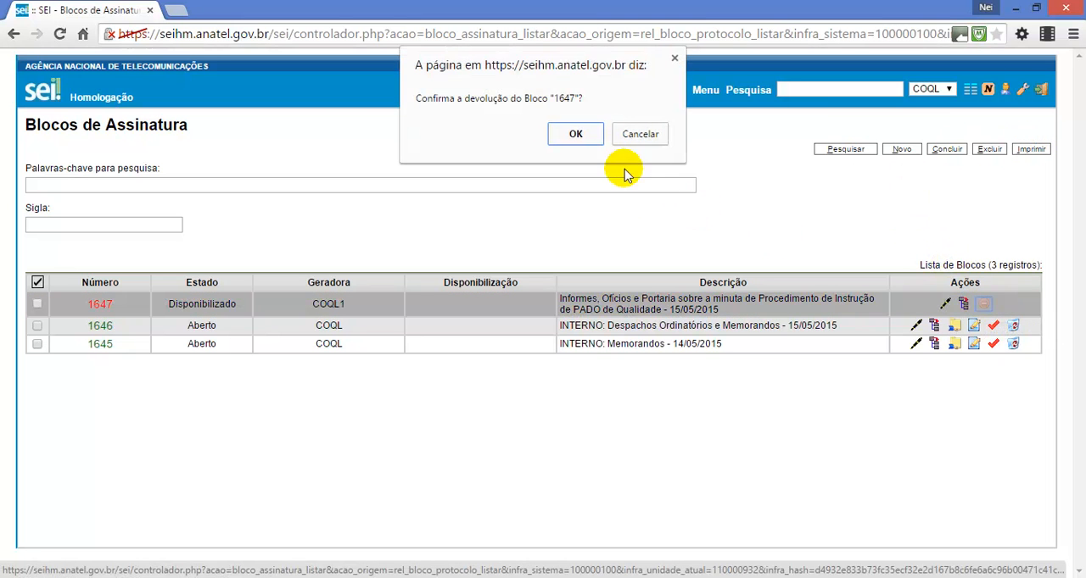
click(593, 138)
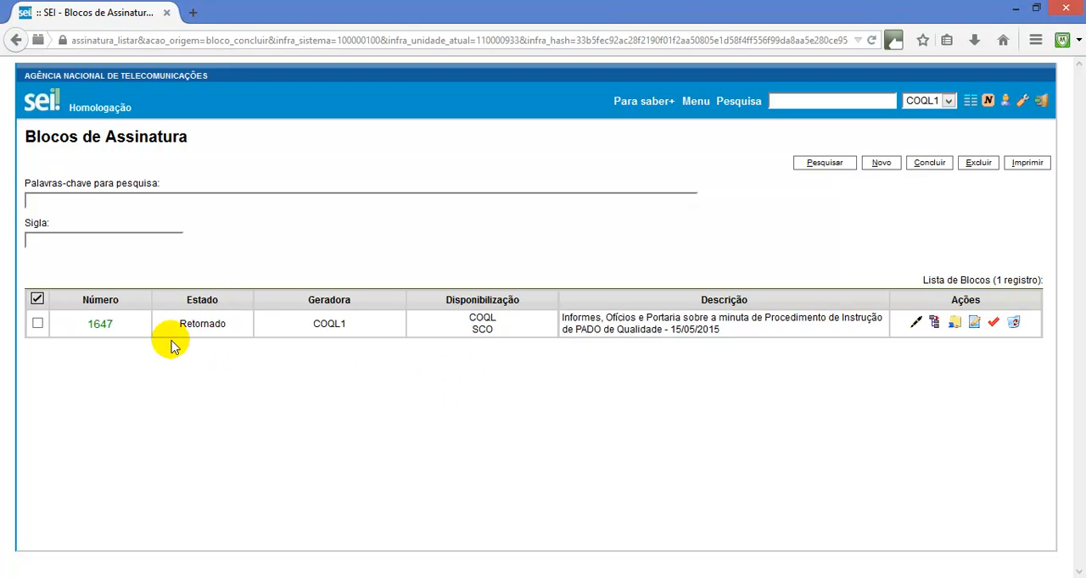
In the COQL1 session in Firefox, sign Informes 0013744 and 0013746 of block 1647 as Coordenador de Processo, entering the signer's password
click(935, 323)
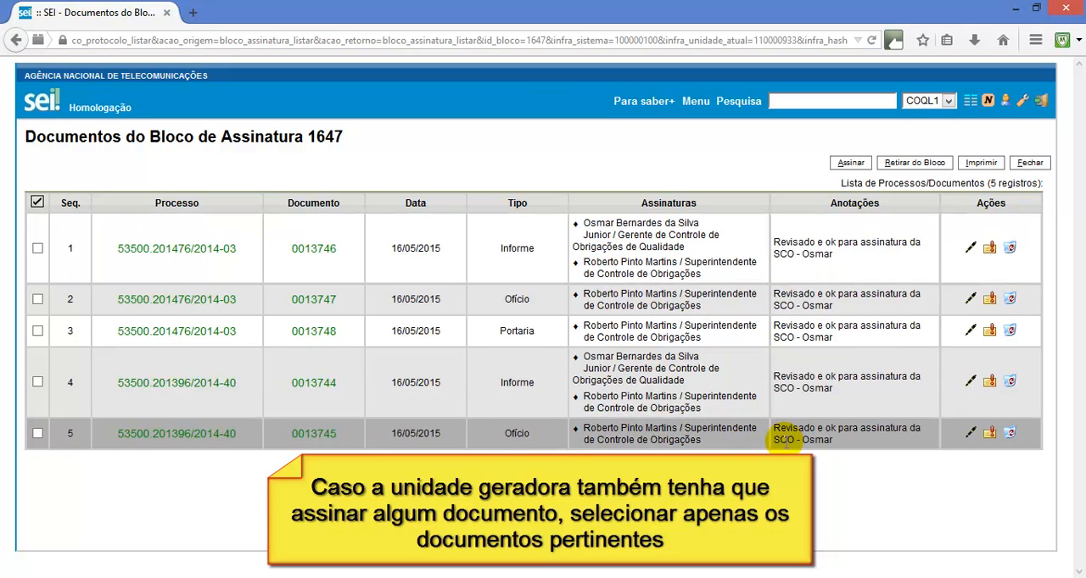
click(38, 382)
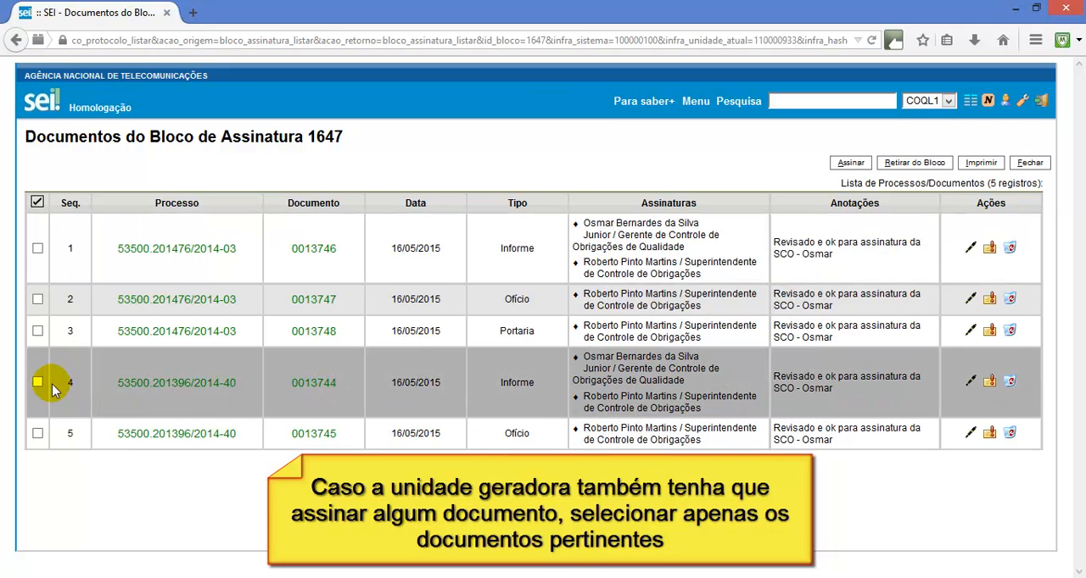
click(39, 250)
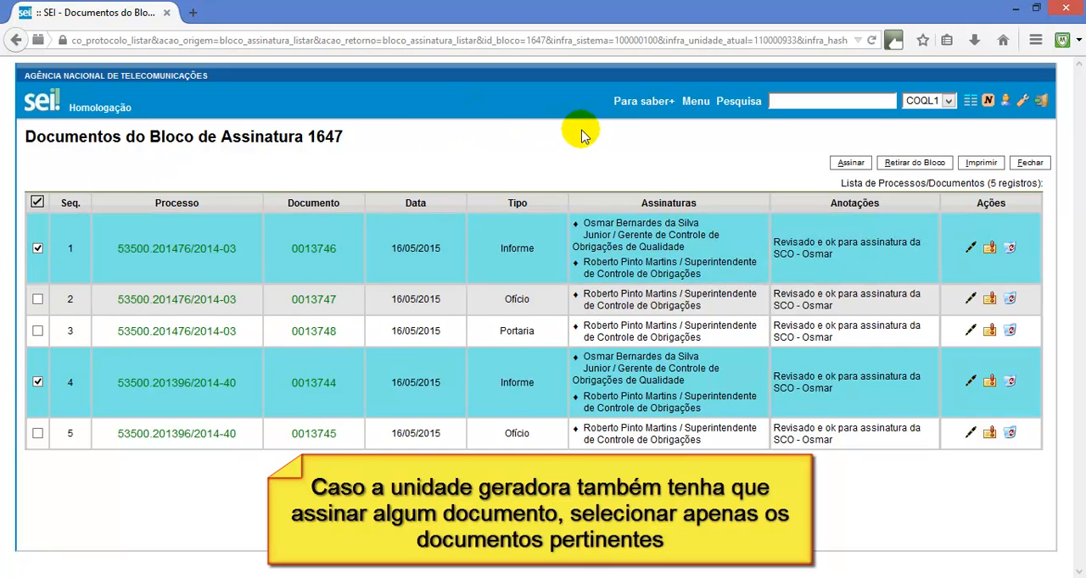
click(848, 163)
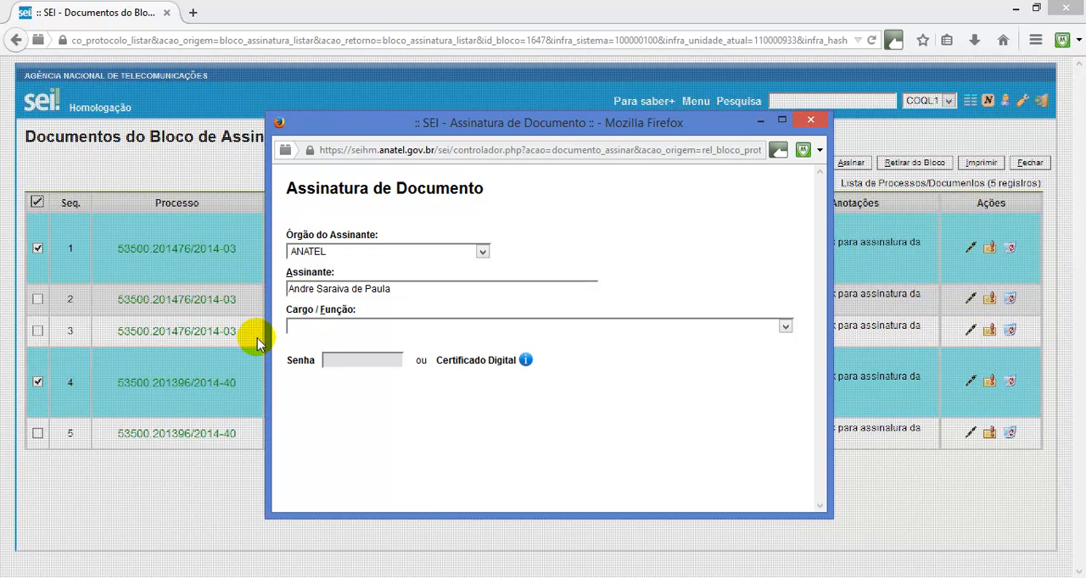
click(343, 328)
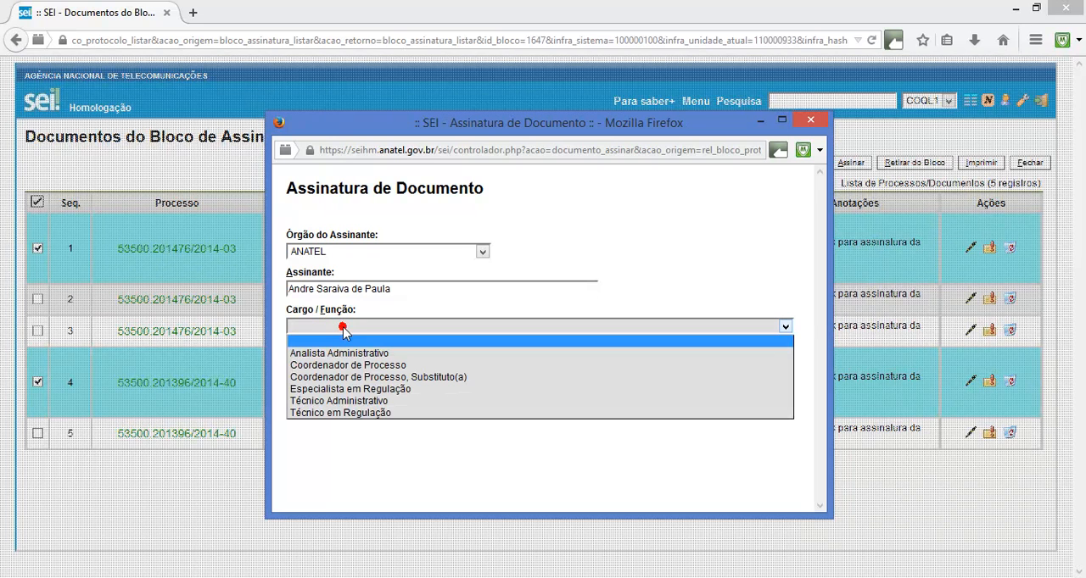
click(363, 365)
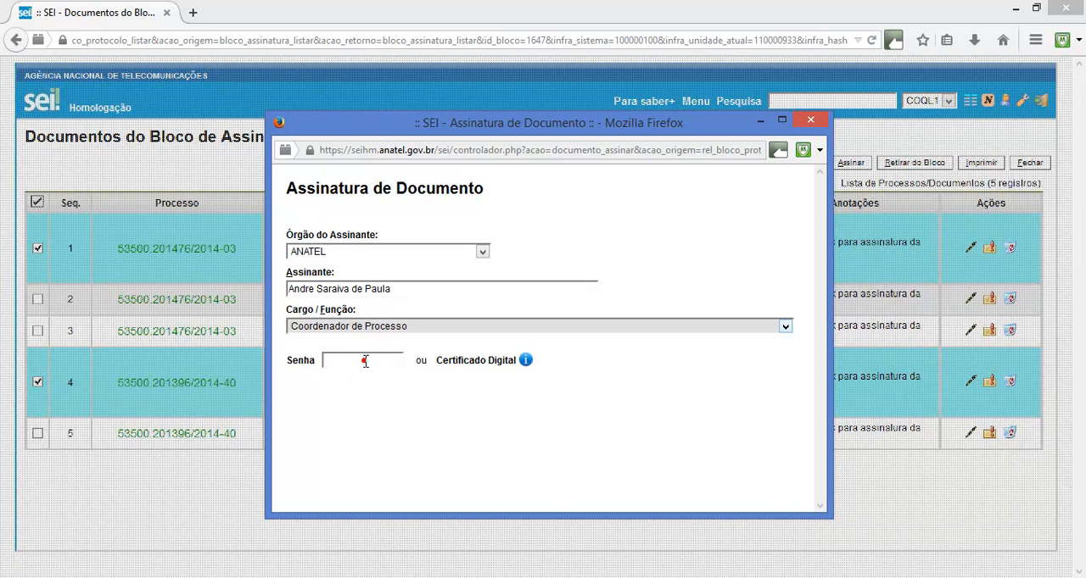
click(363, 358)
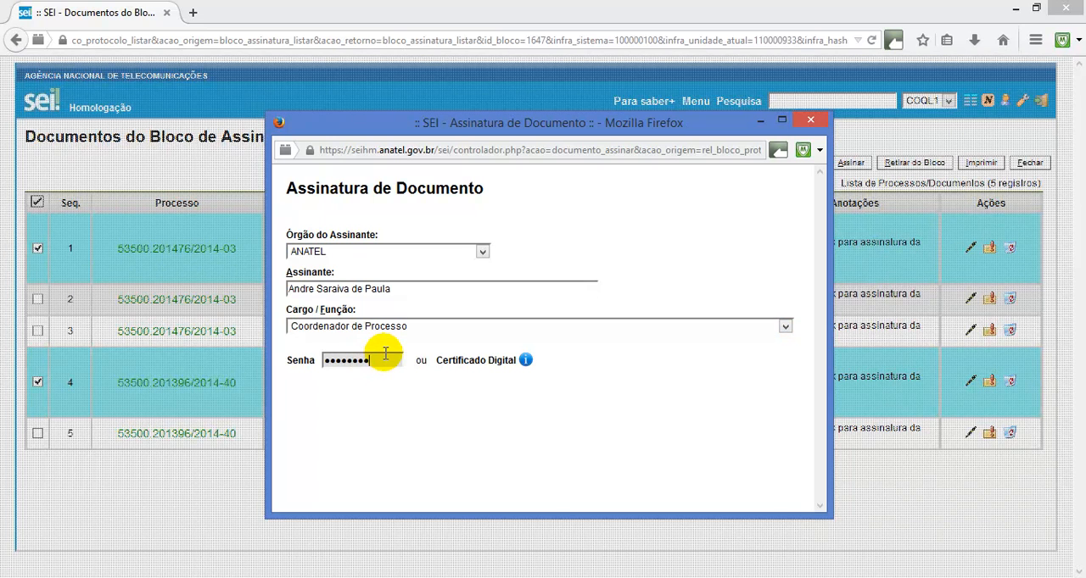
key(Return)
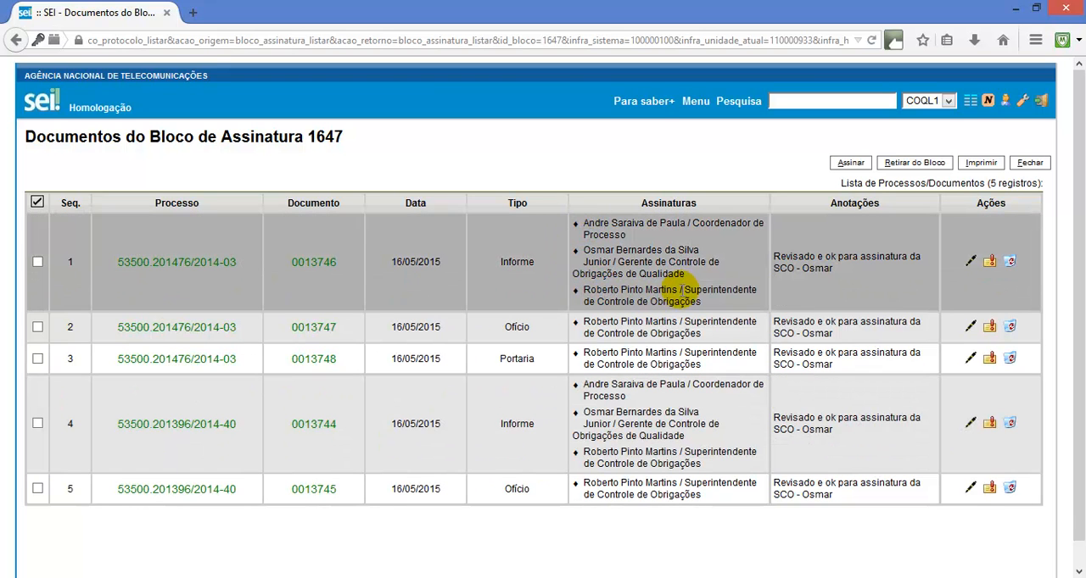
double_click(635, 262)
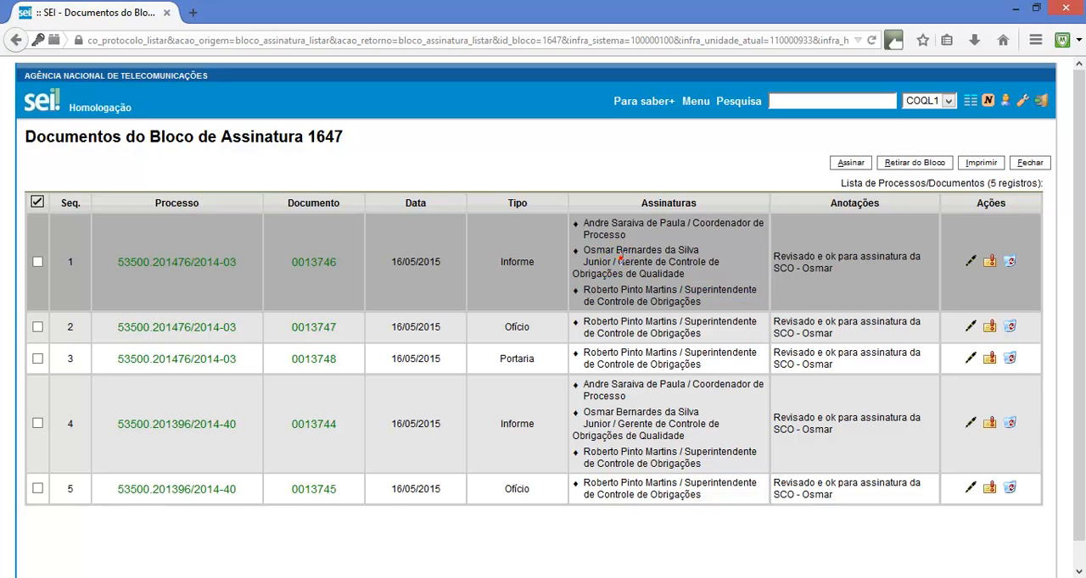
double_click(715, 224)
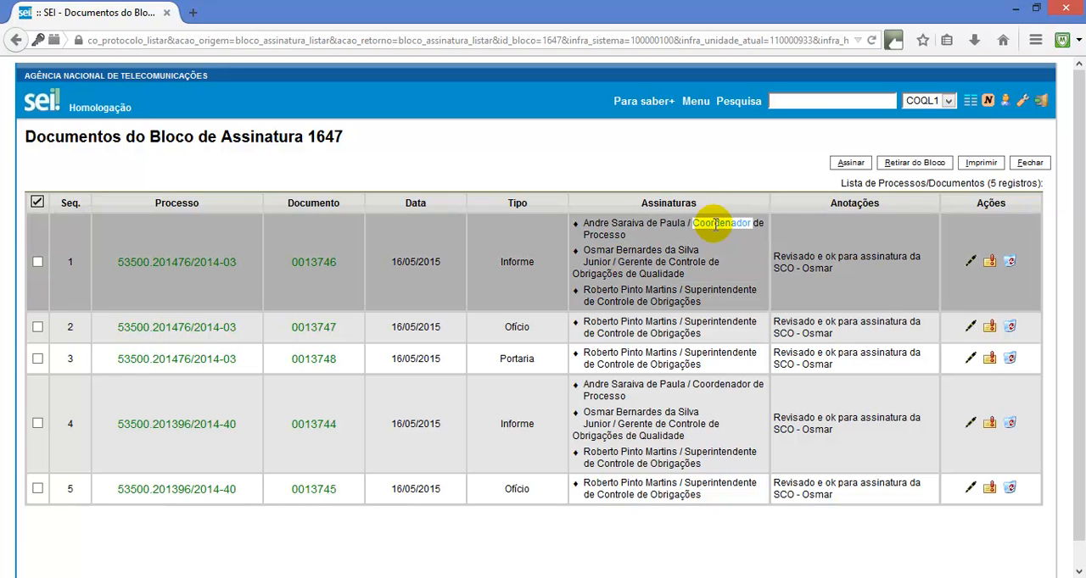
click(482, 153)
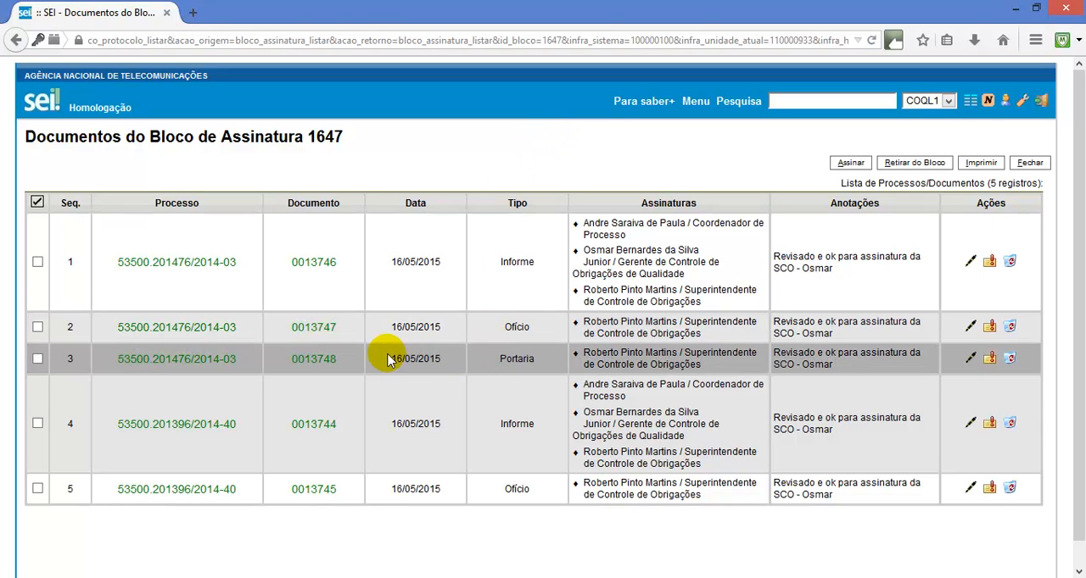
Open the process of Portaria 0013748, schedule its publication in the Boletim de Serviço Eletrônico for 18/05/2015, save it and close the process tab
click(219, 363)
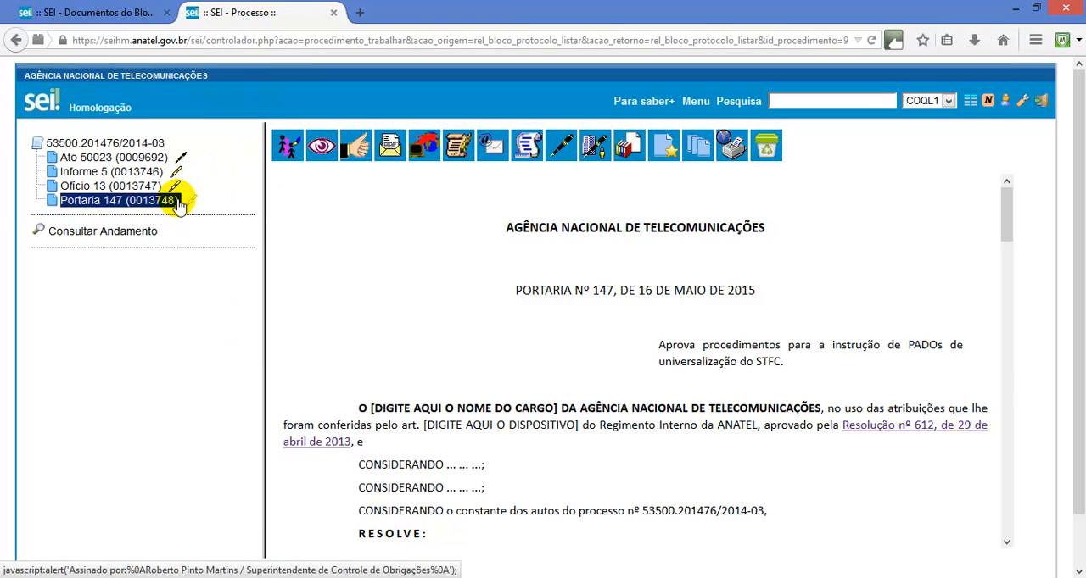
click(529, 146)
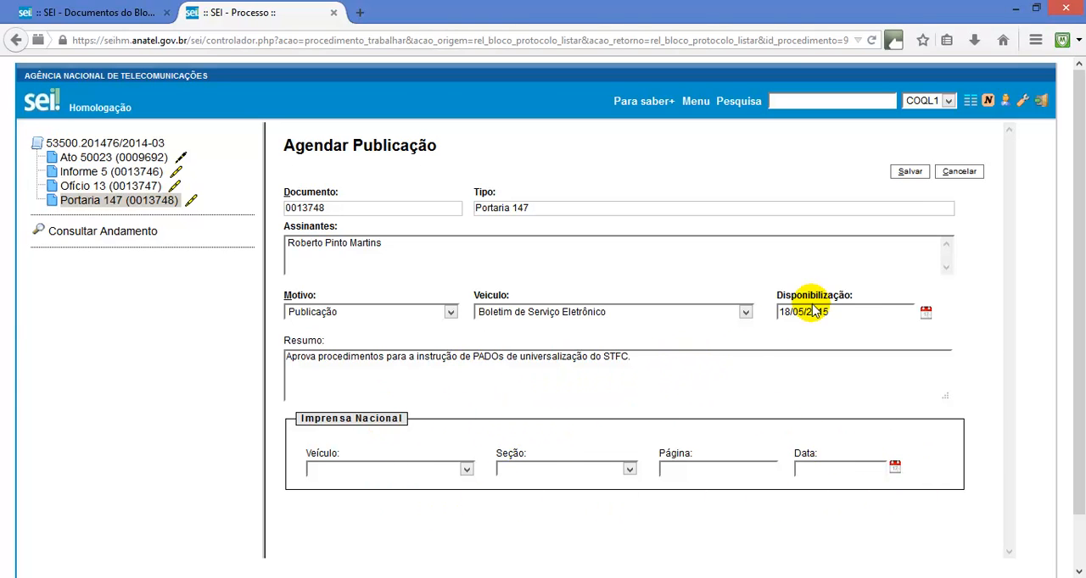
click(910, 171)
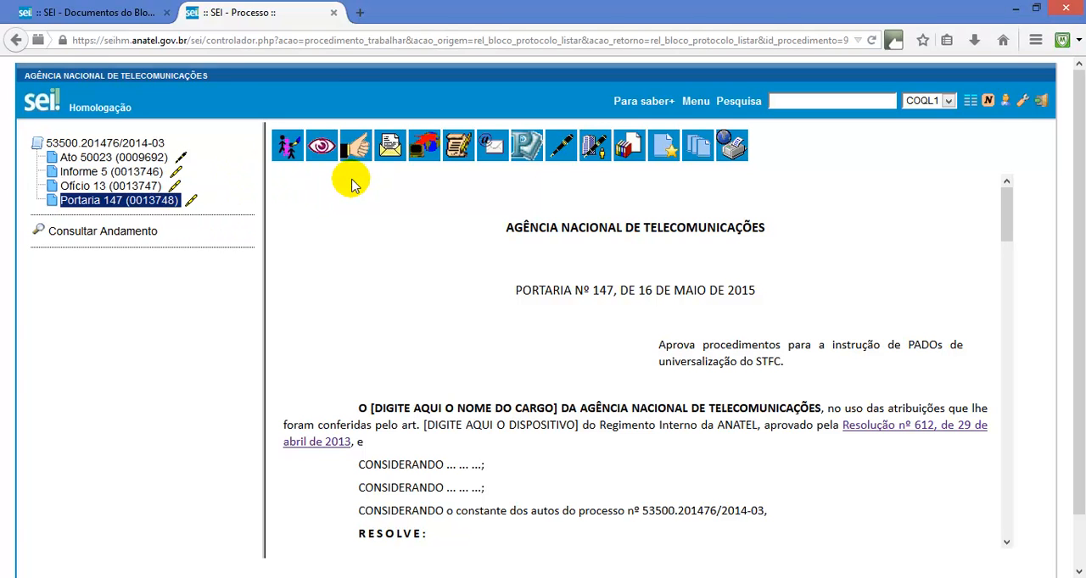
click(333, 13)
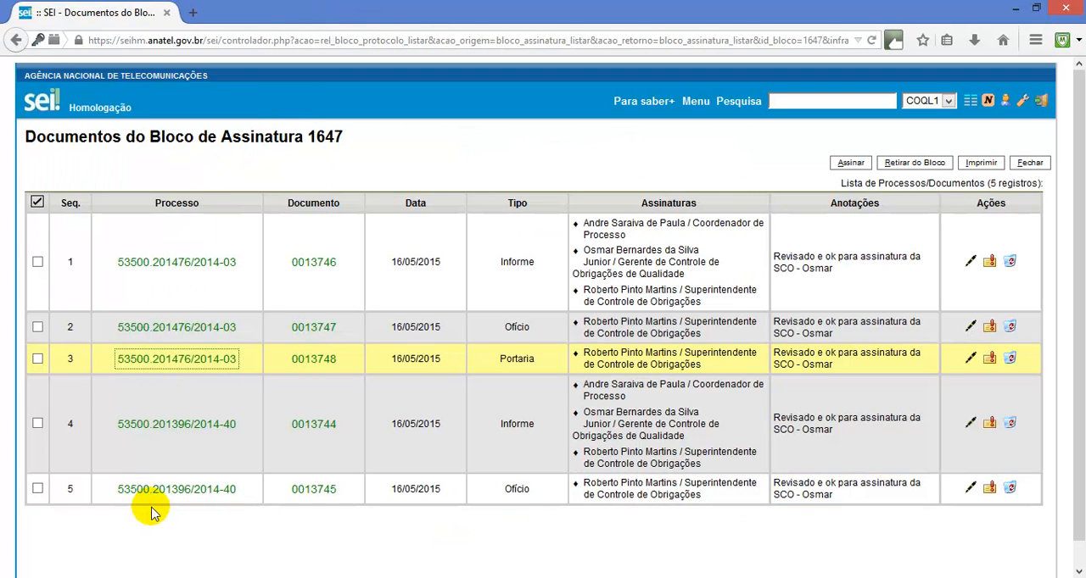
Close the document list and conclude block 1647 in the COQL1 unit, confirming the conclusion
click(1031, 164)
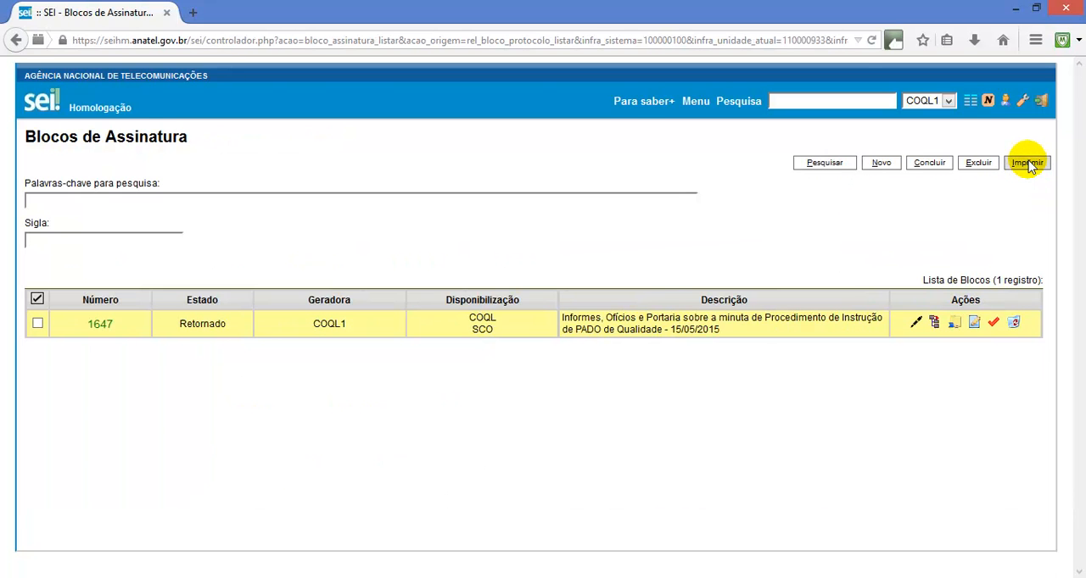
click(998, 323)
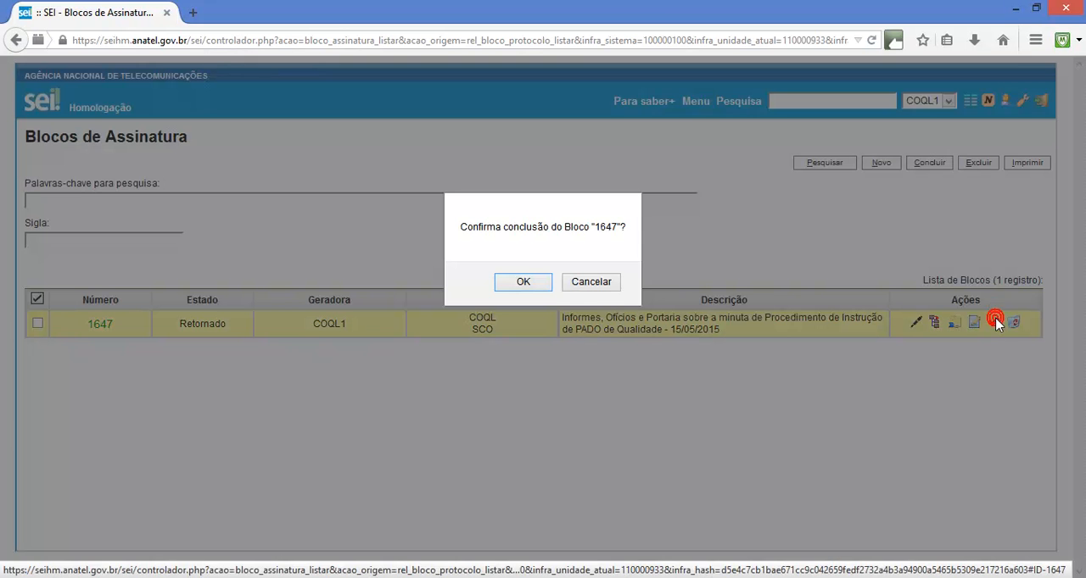
click(522, 283)
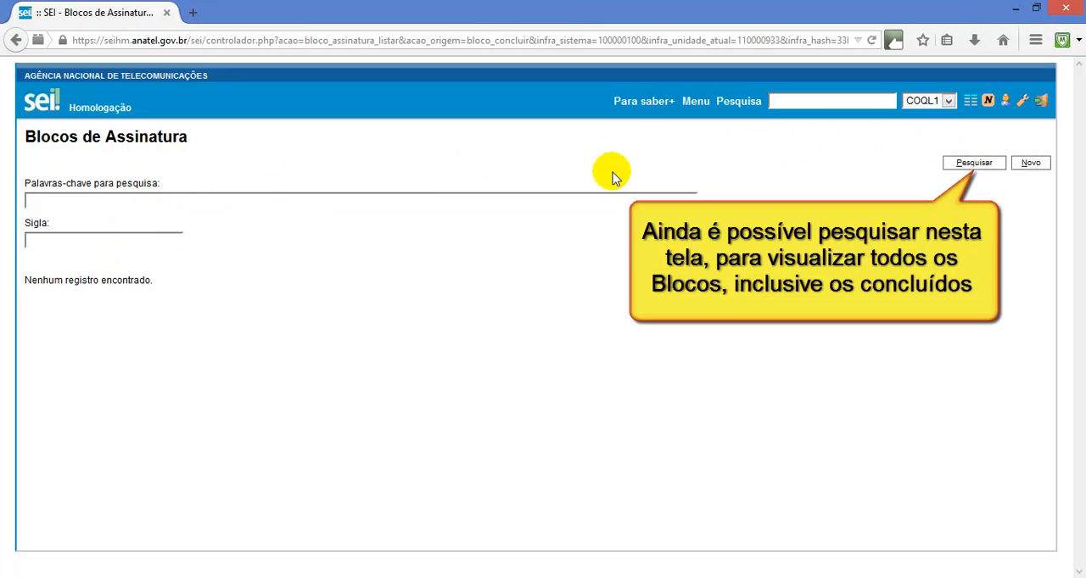
Search the signature blocks without any filter, including concluded ones, and check the state of the listed blocks
click(973, 163)
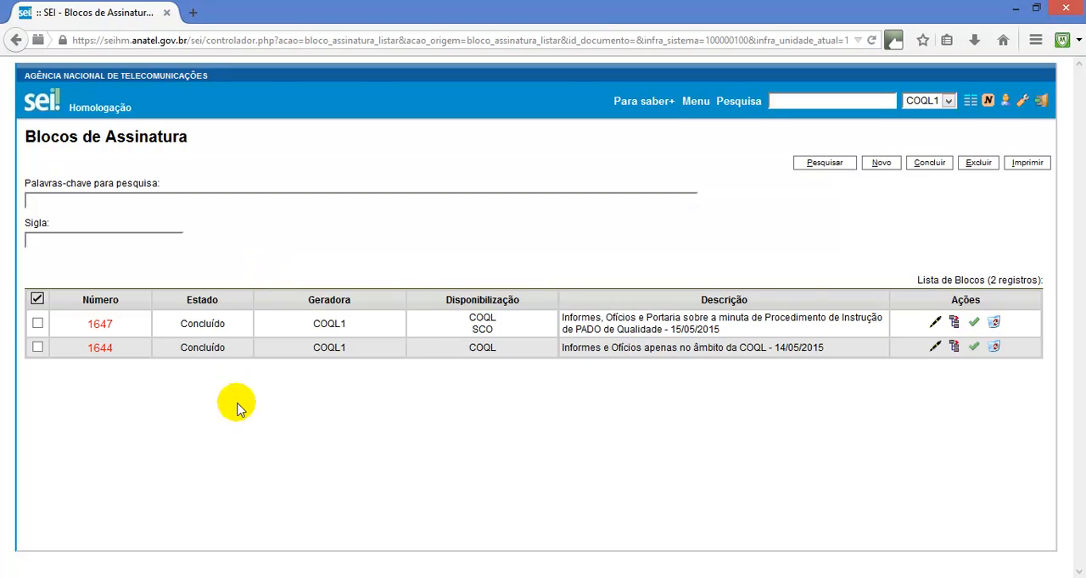
click(234, 323)
double_click(228, 349)
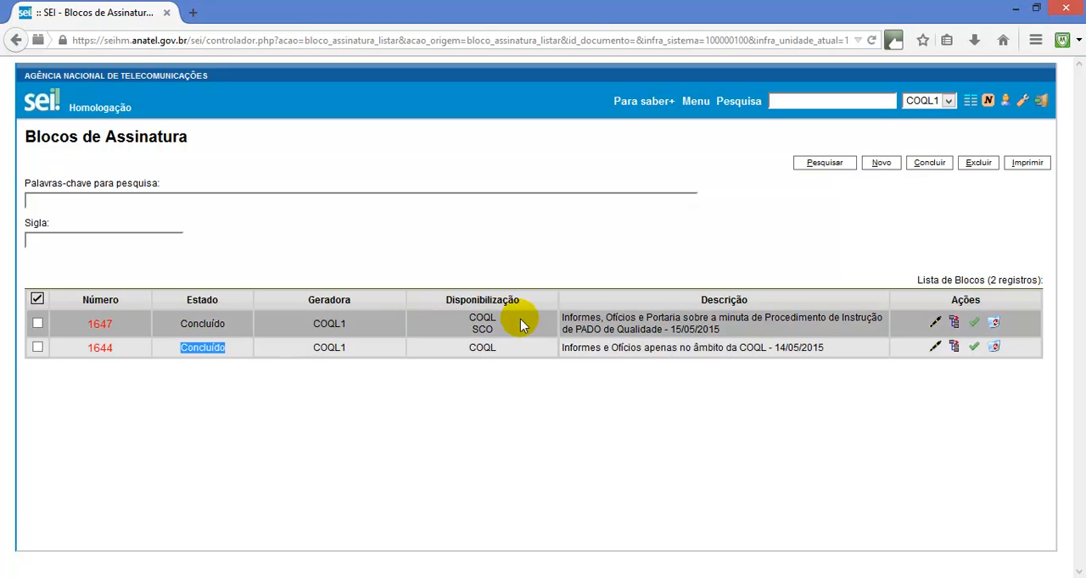
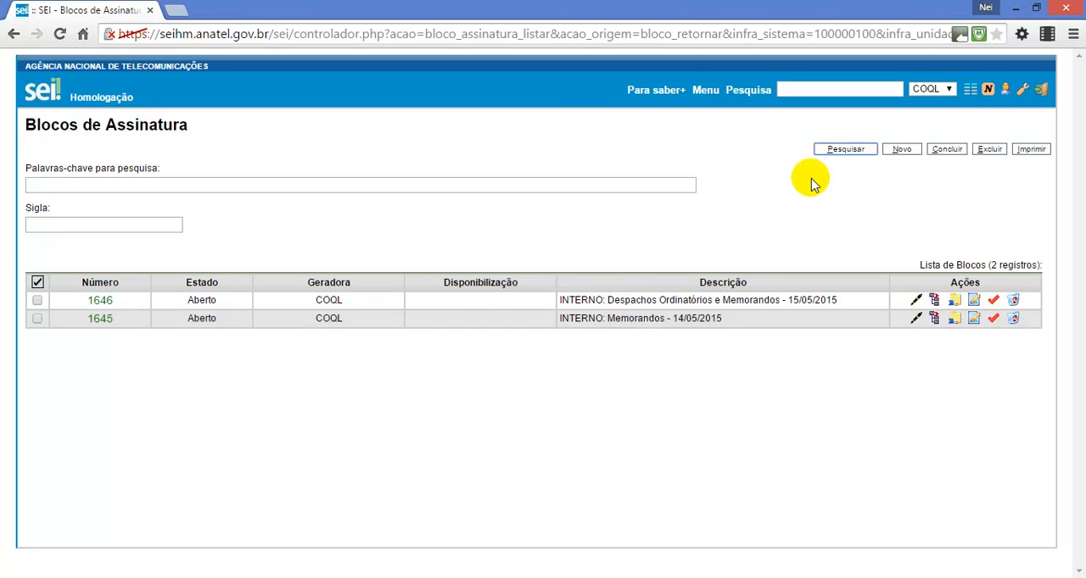
Return to the process control list and open Despacho Ordinatório 0013740 in process 53500.200345/2015-81
click(973, 90)
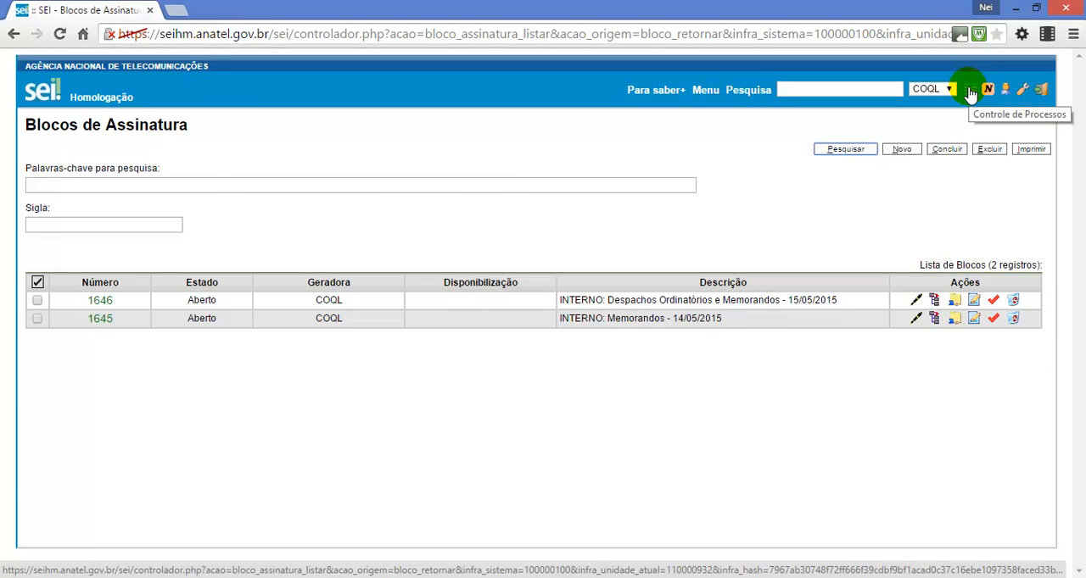
click(970, 90)
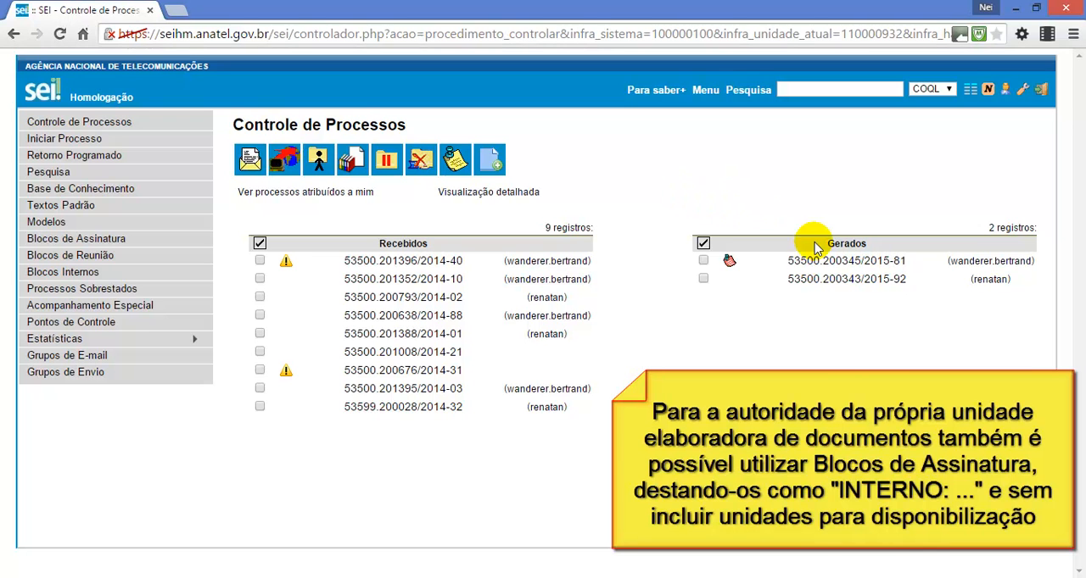
click(829, 263)
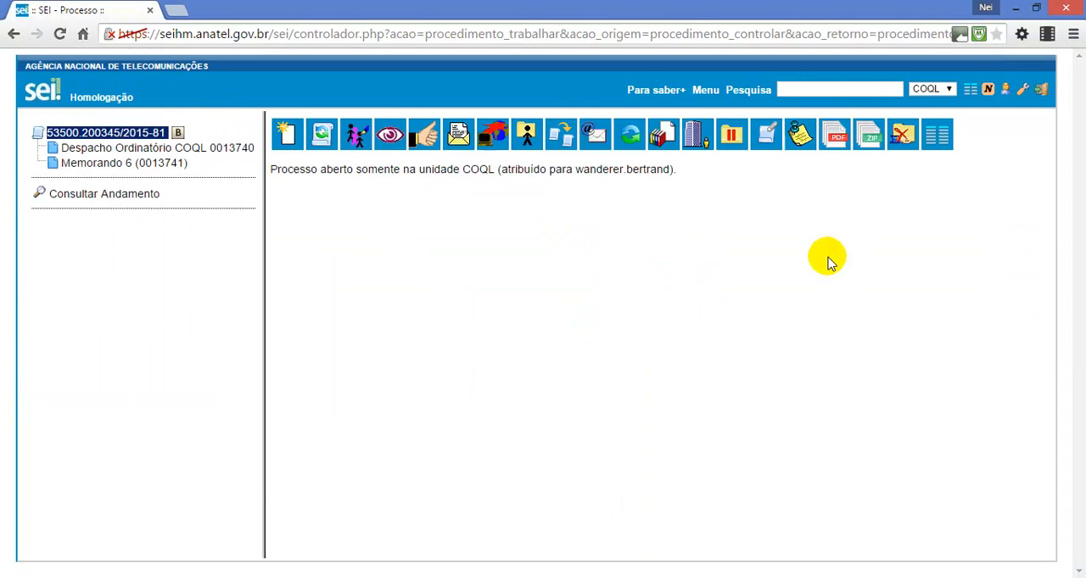
click(229, 159)
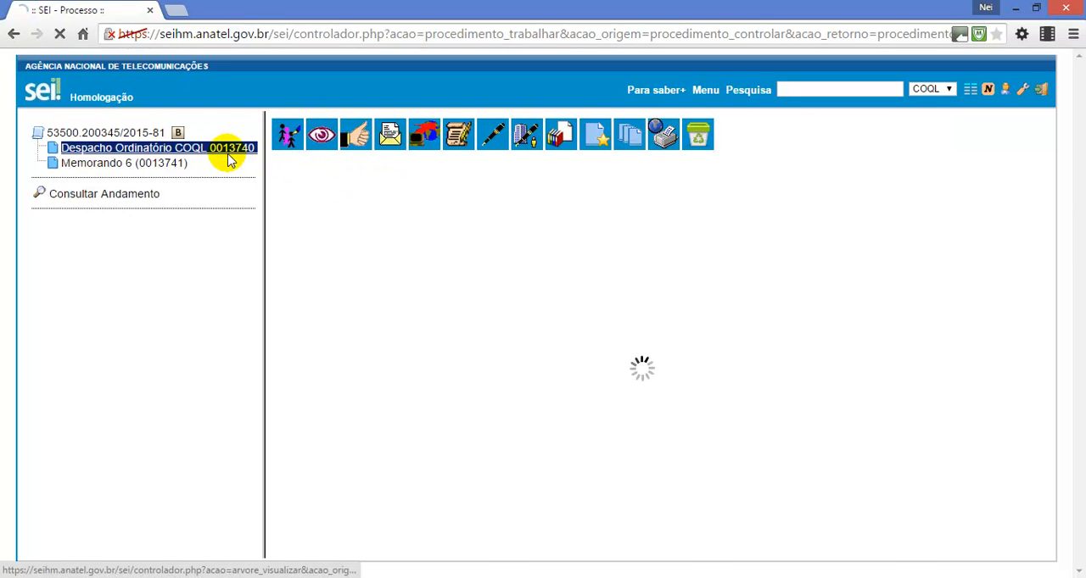
Include Despacho Ordinatório 0013740 and Memorando 6 (0013741) in signature block 1646, INTERNO: Despachos Ordinatórios e Memorandos - 15/05/2015
click(559, 140)
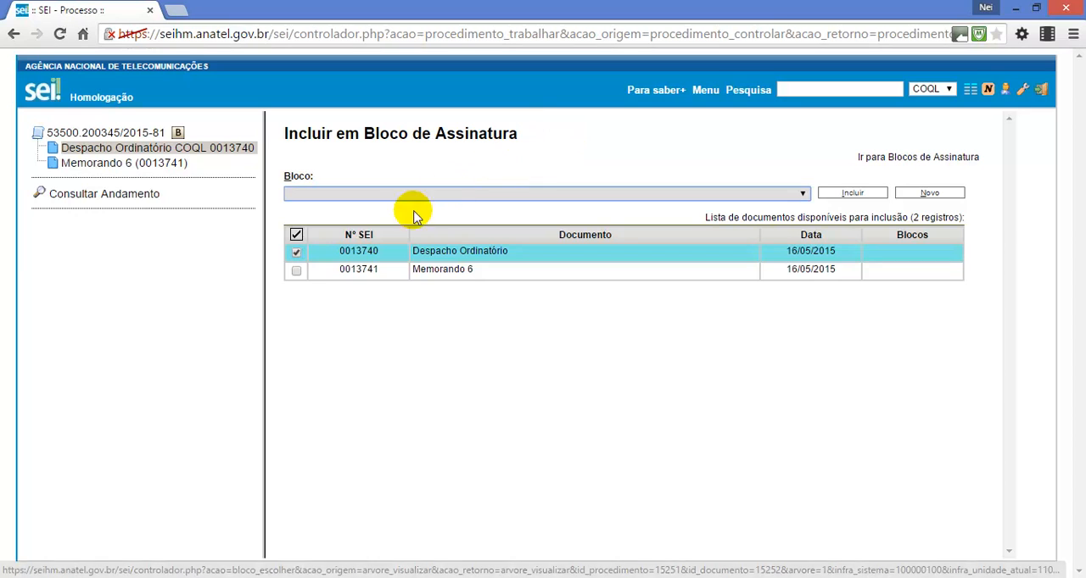
click(296, 270)
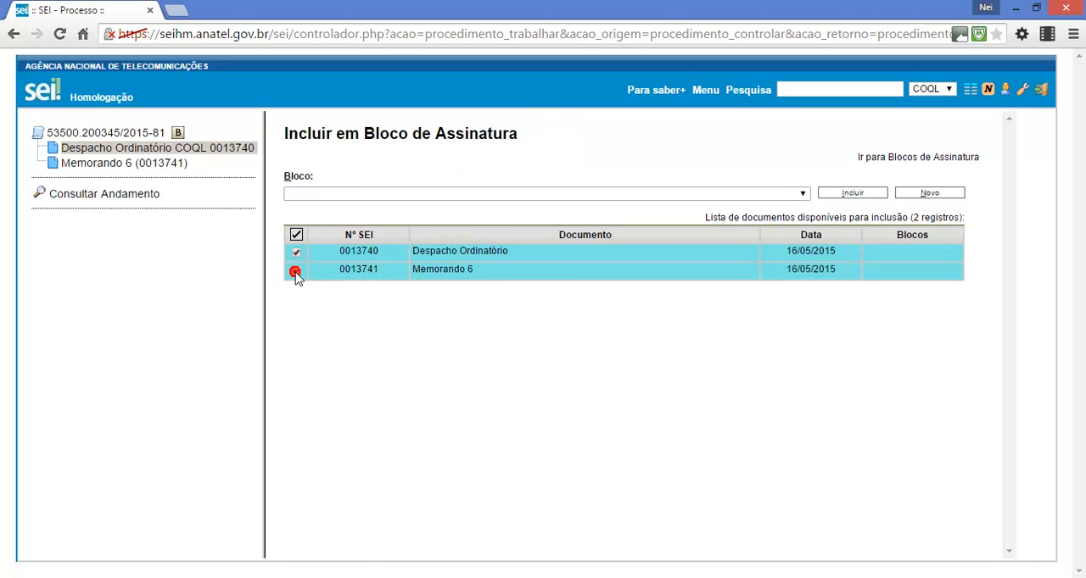
click(337, 195)
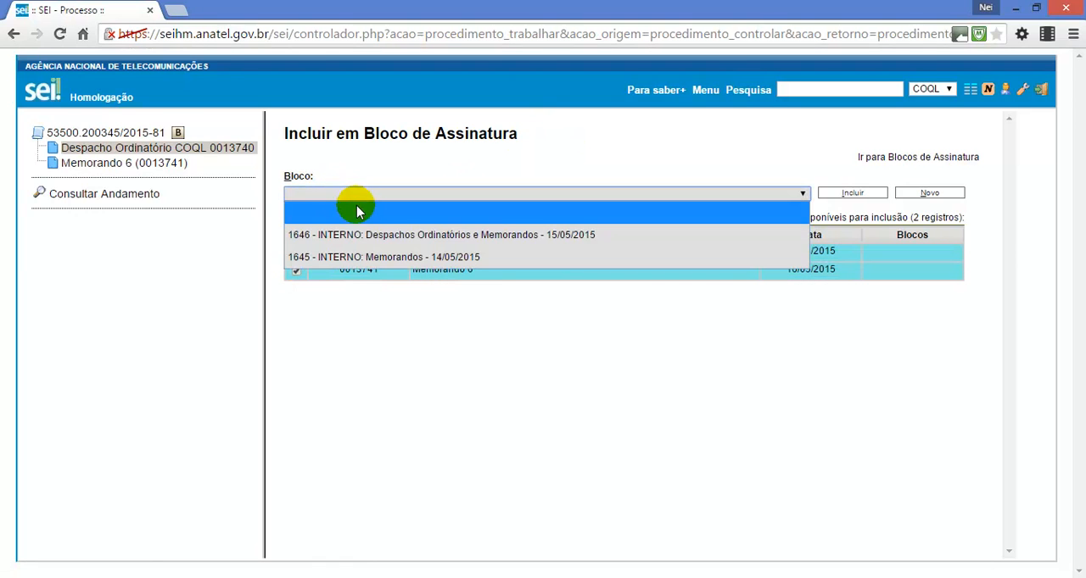
click(540, 239)
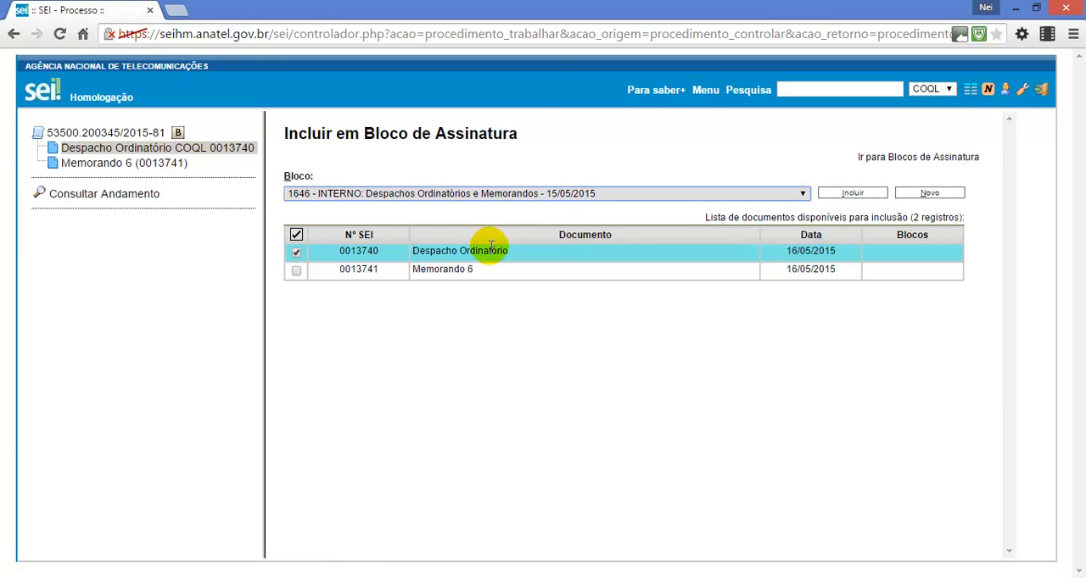
click(296, 272)
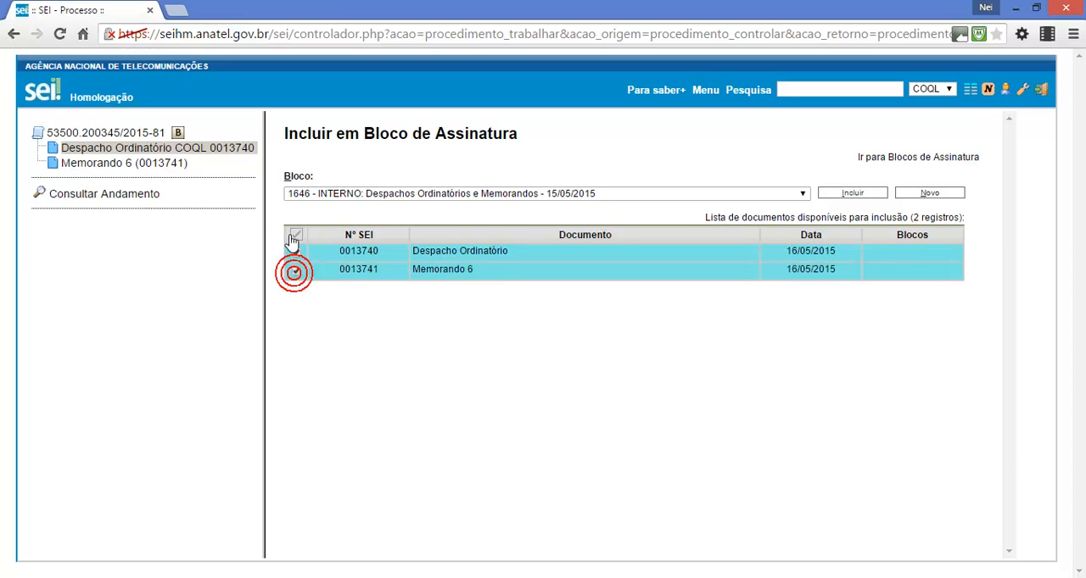
click(855, 194)
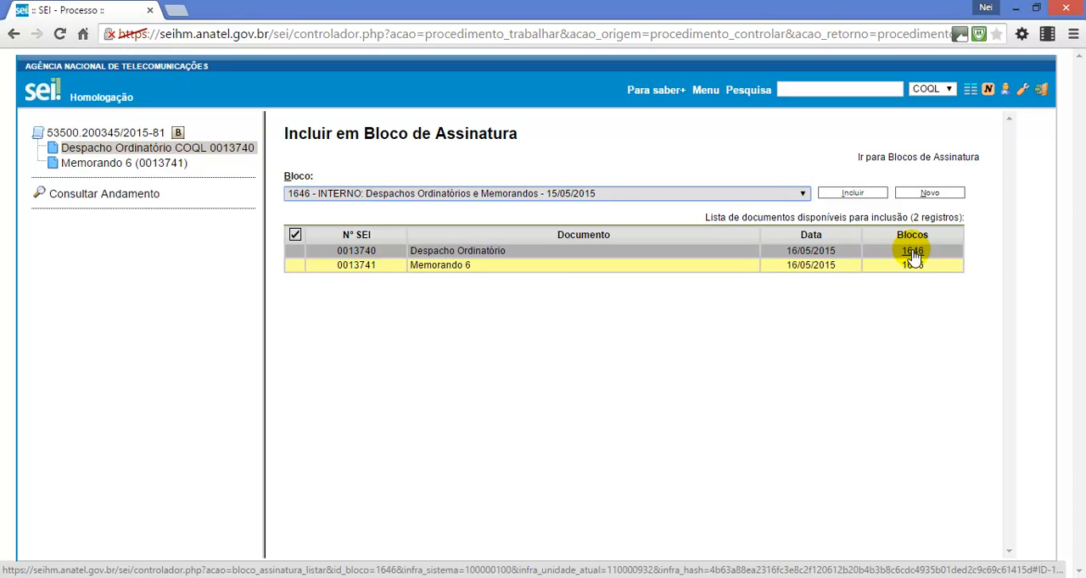
Open the signature block list from the document's block 1646 link and examine the "INTERNO:" prefix in the block descriptions
click(912, 252)
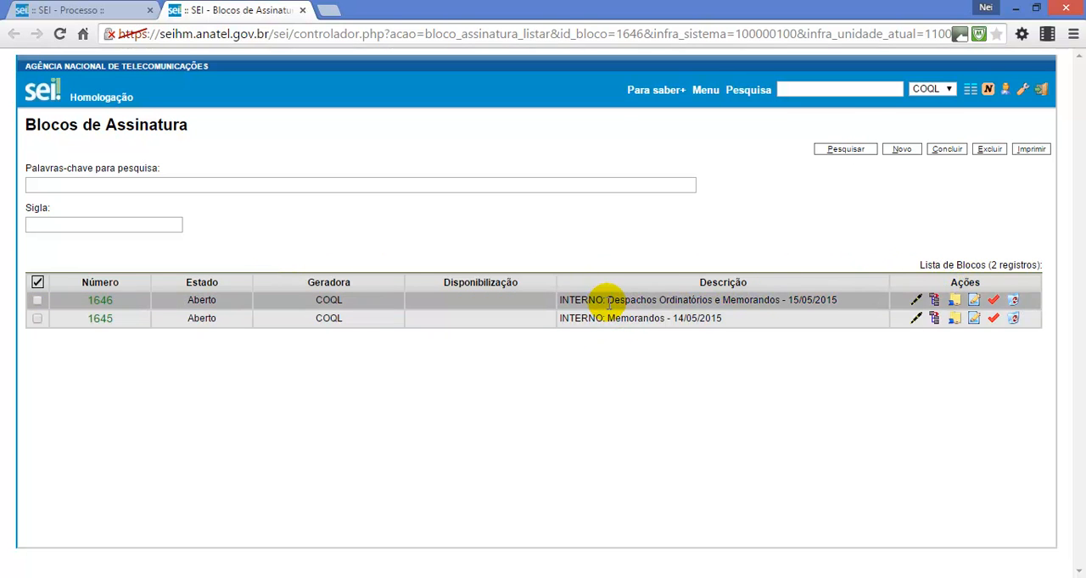
drag(609, 301, 560, 320)
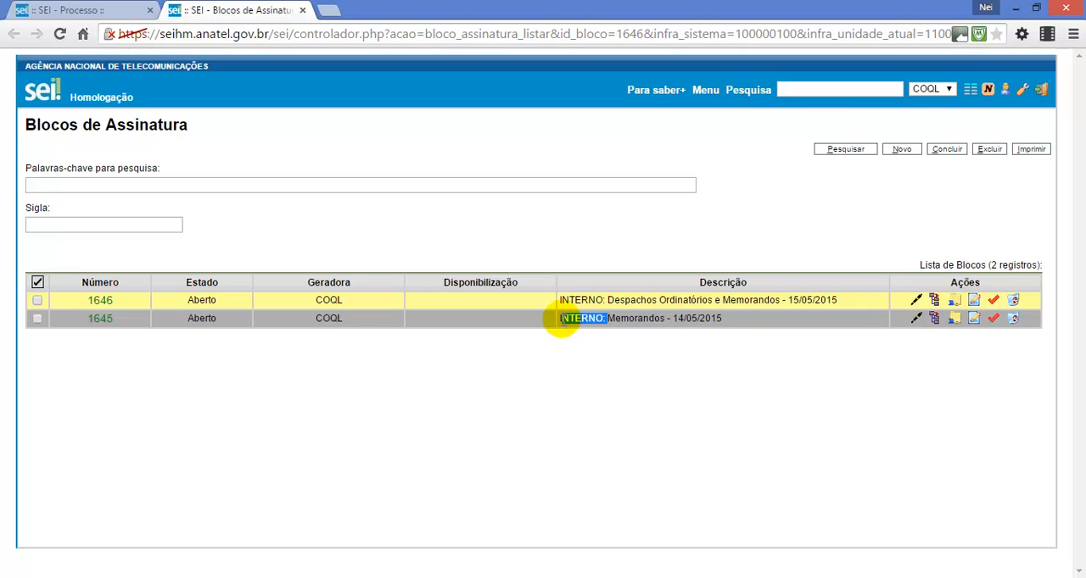
click(560, 256)
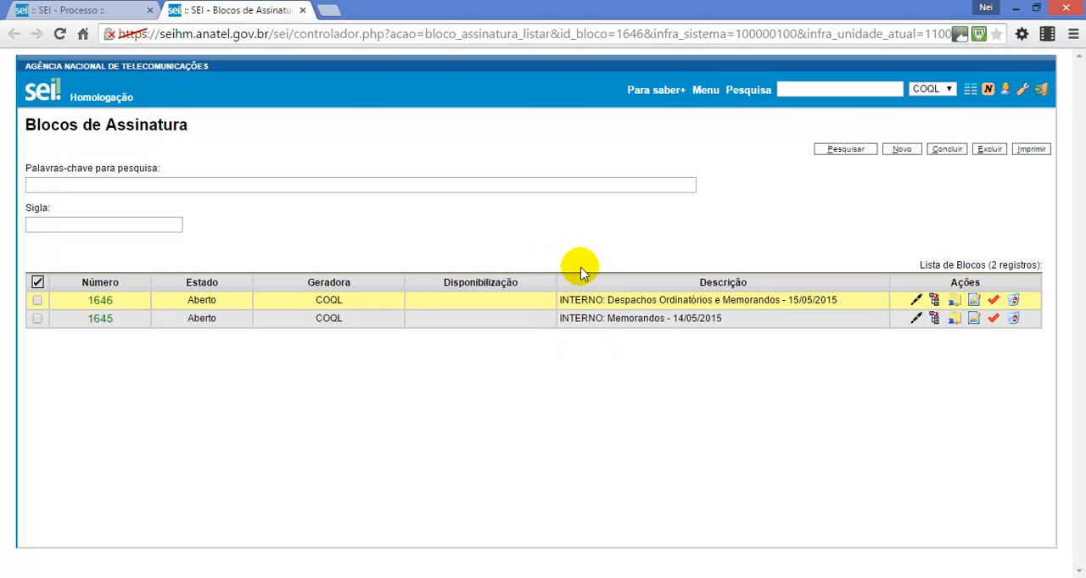
click(937, 89)
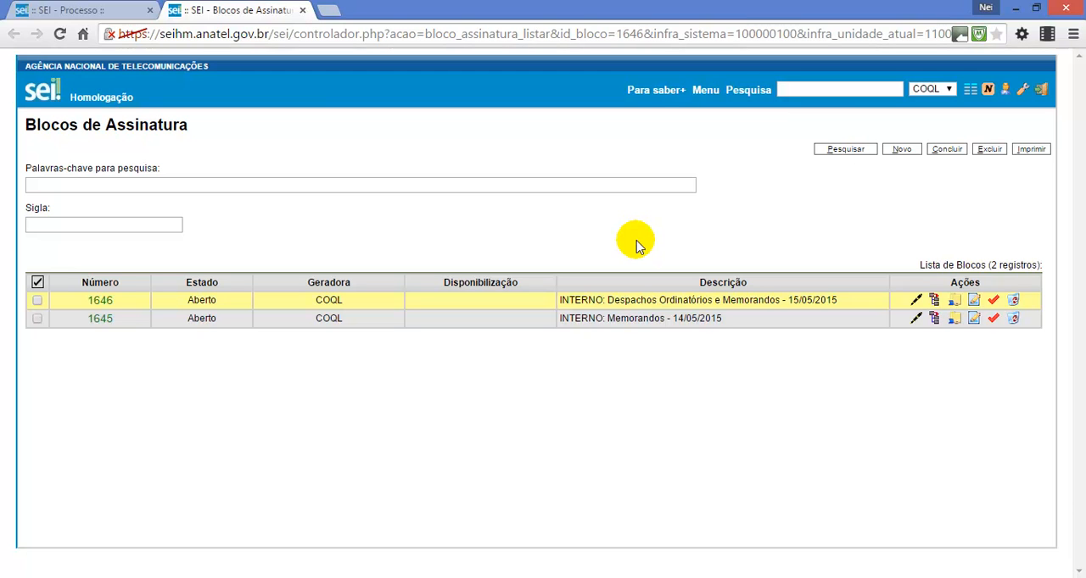
Open block 1646 for editing, examine its description and availability units, and leave without saving
click(976, 303)
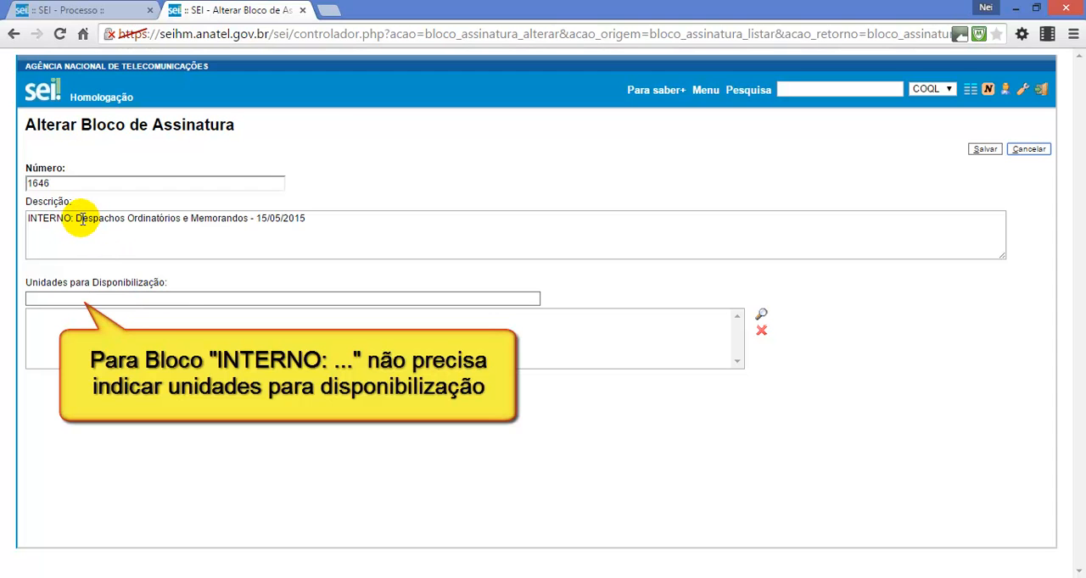
drag(79, 218, 9, 220)
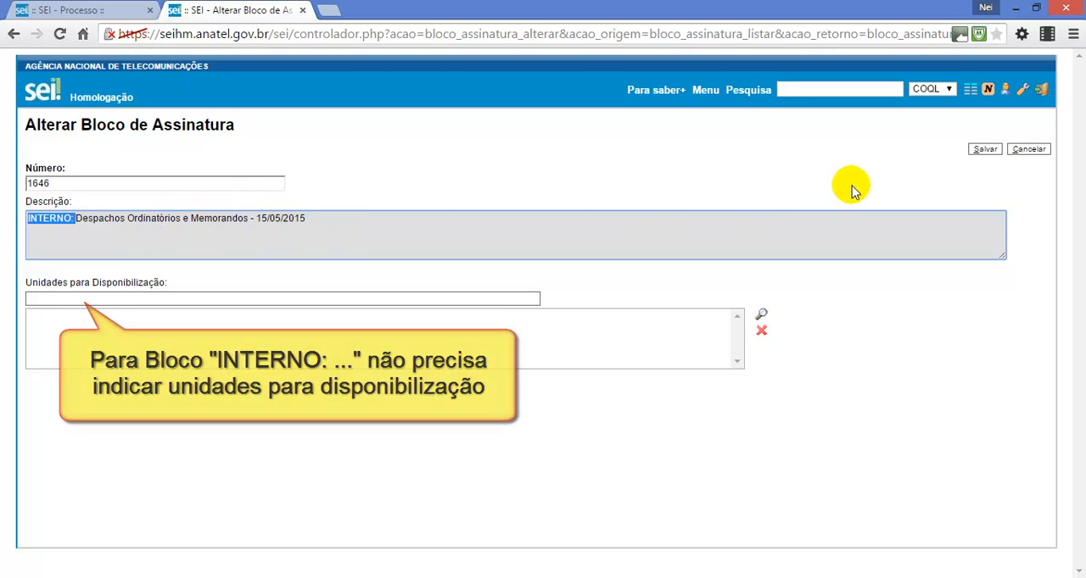
click(1035, 150)
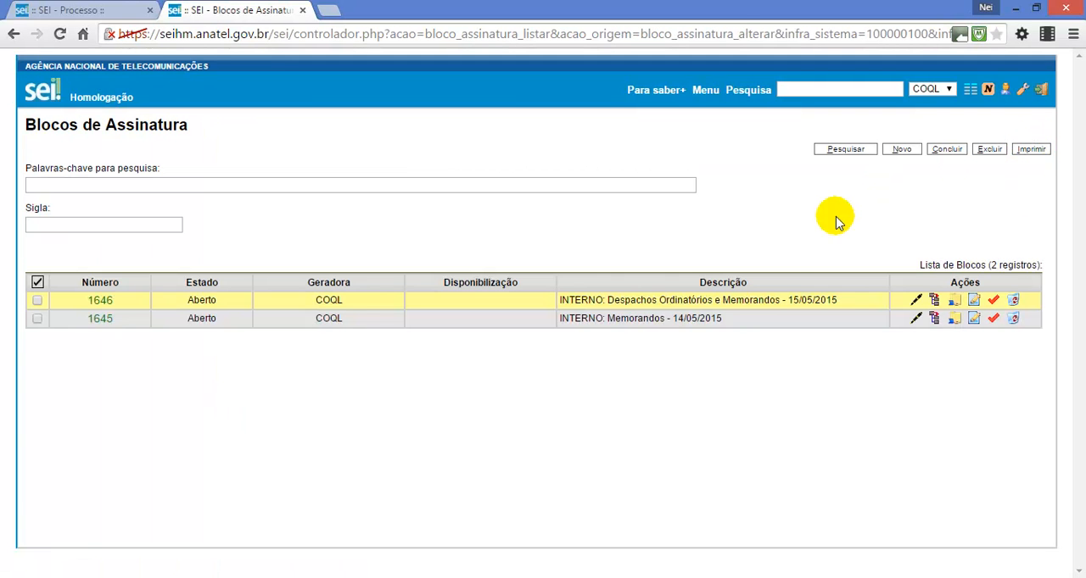
Sign all documents of block 1646 together as Gerente de Controle de Obrigações de Qualidade, entering the signer's password, and close the document list
click(933, 302)
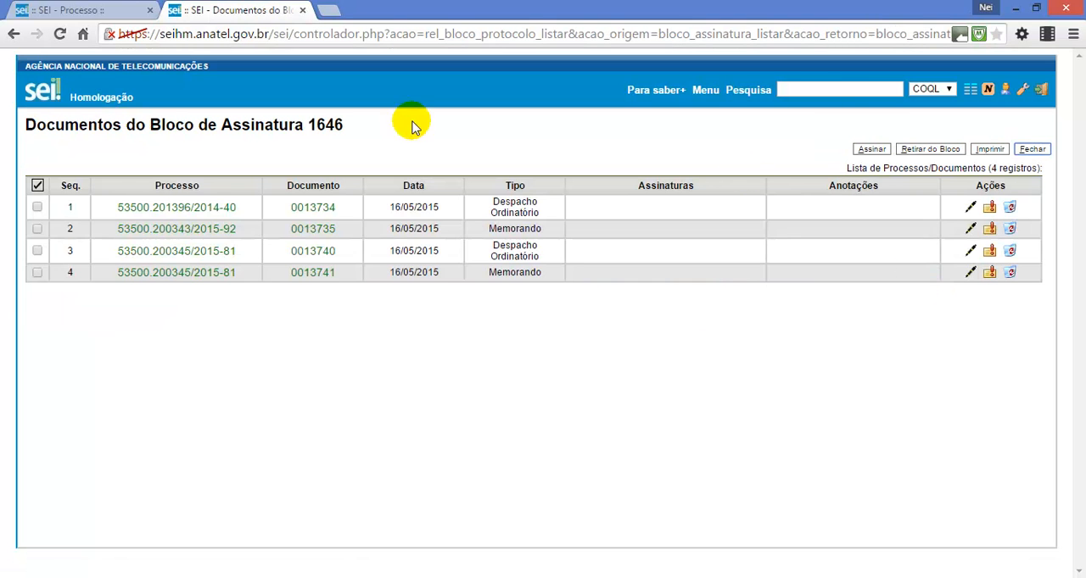
click(37, 183)
click(871, 148)
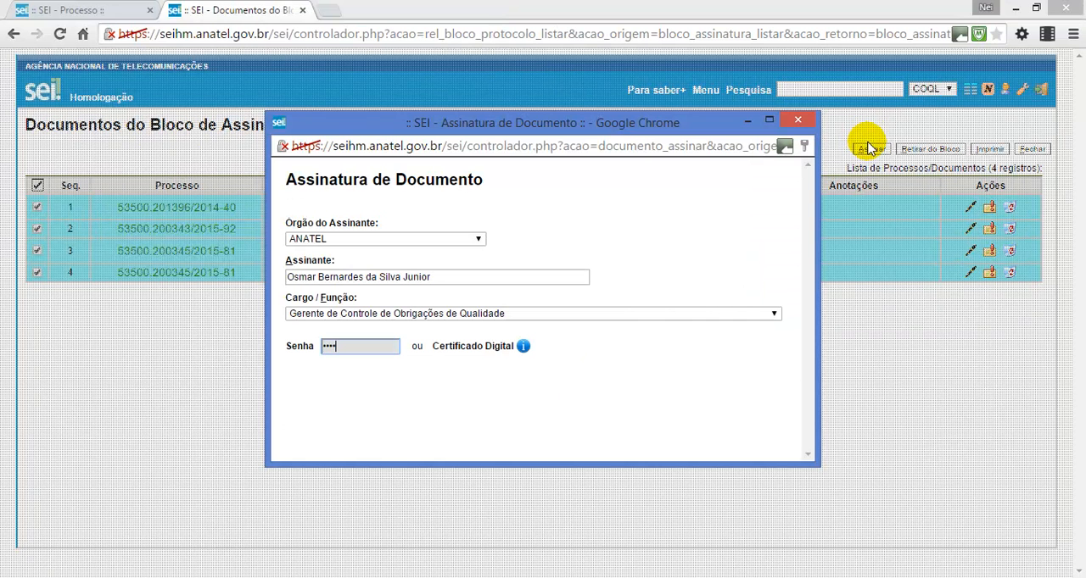
key(Return)
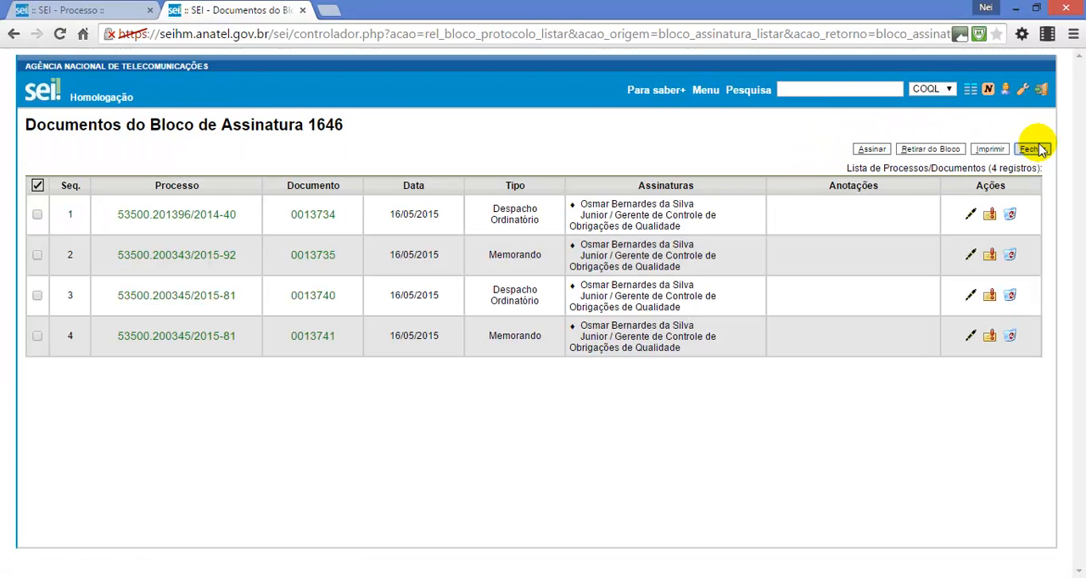
click(1038, 149)
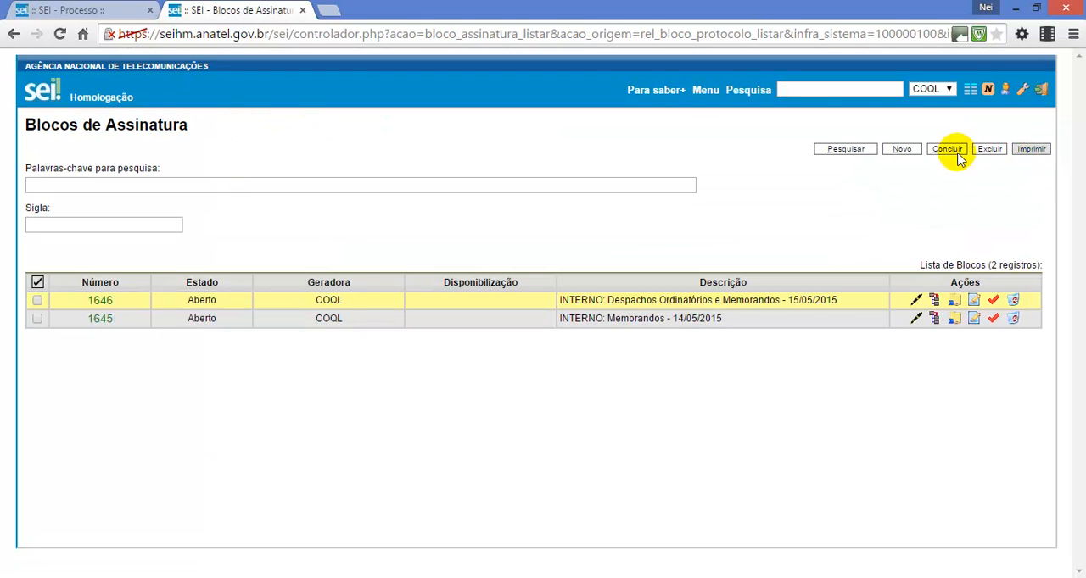
Review block 1645's documents, sign the whole block from the block list with the signer's password, and reopen its documents to check the signatures
click(934, 319)
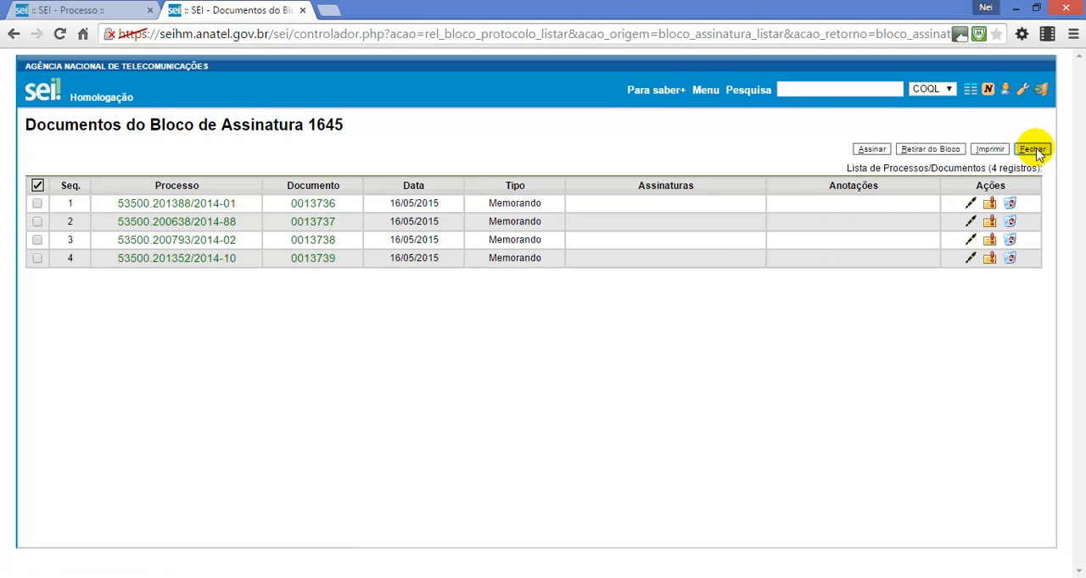
click(1032, 150)
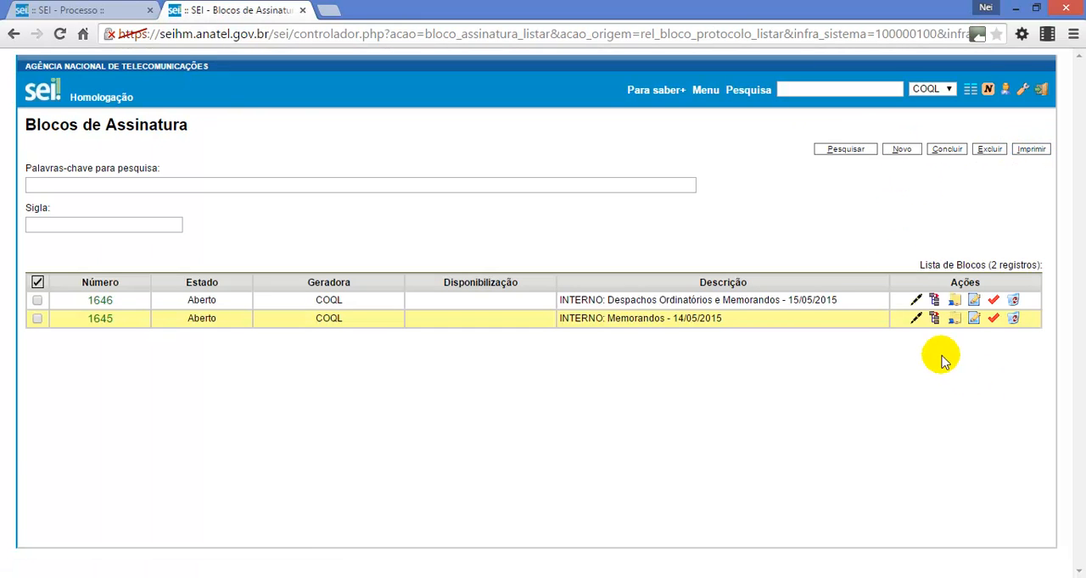
click(916, 320)
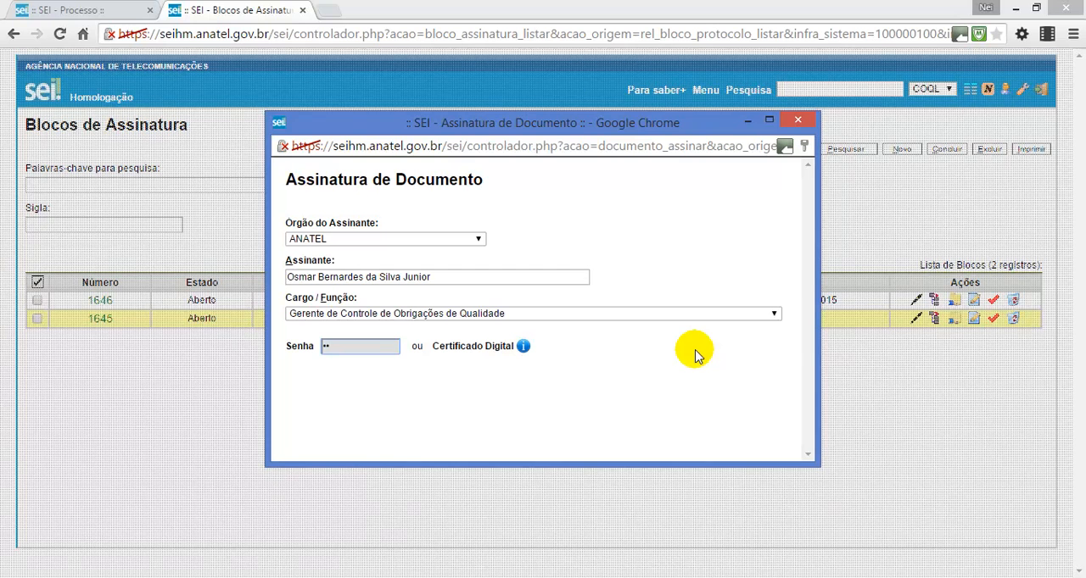
key(Return)
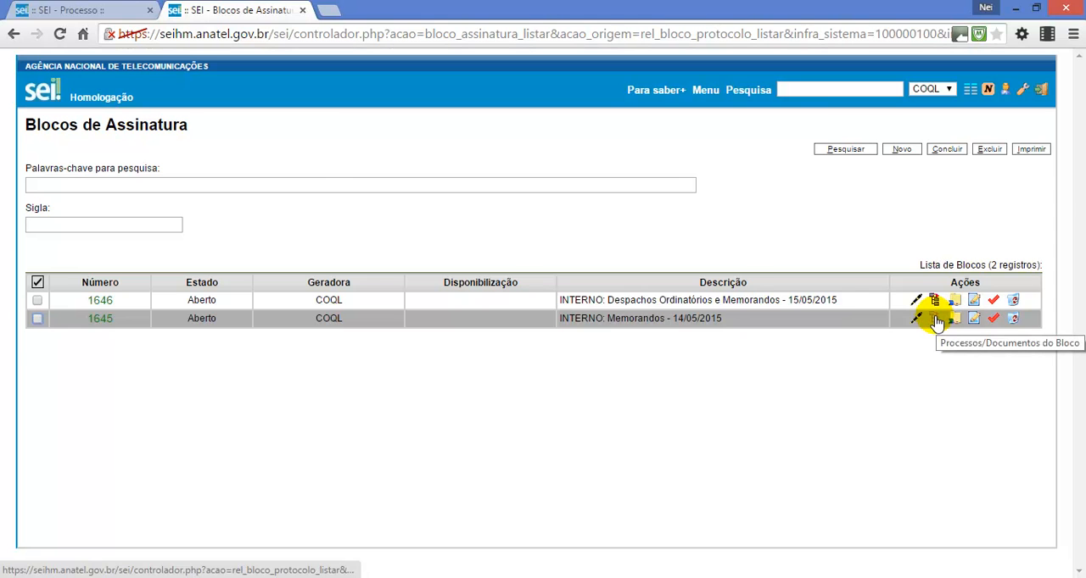
click(935, 319)
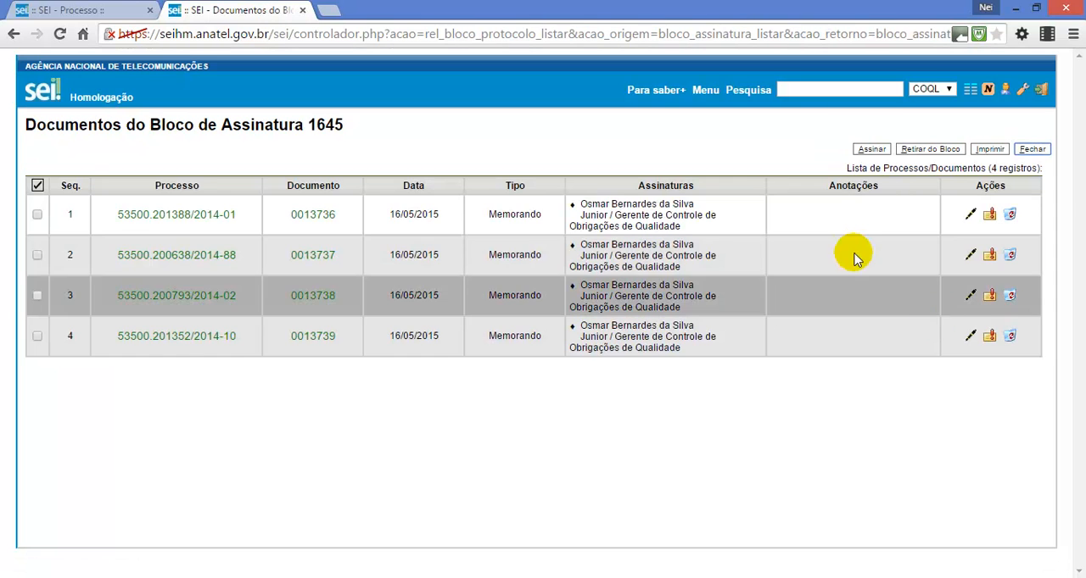